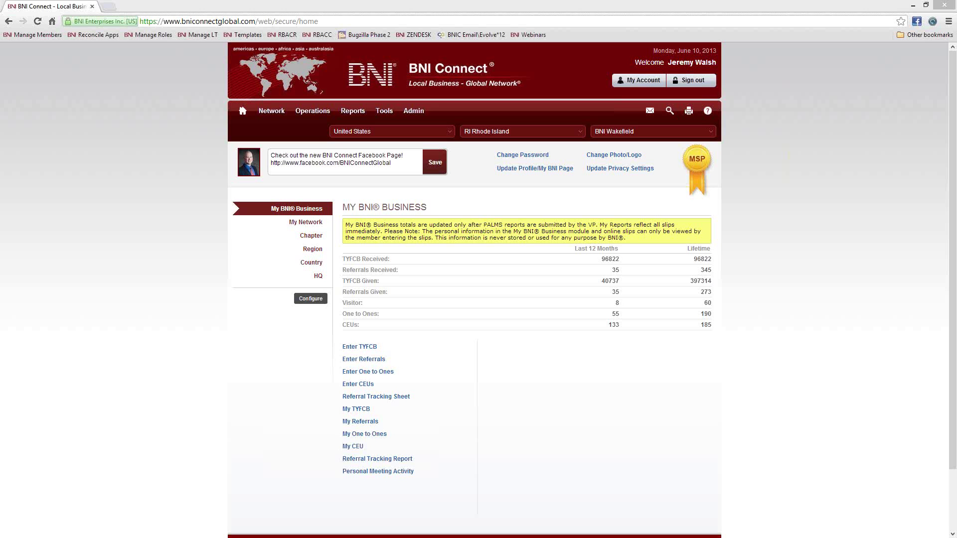
- Load youtube.com/bniconnectglobal in a new tab and browse the channel's recent and popular uploads
{"action": "left_click", "coordinate": [109, 7]}
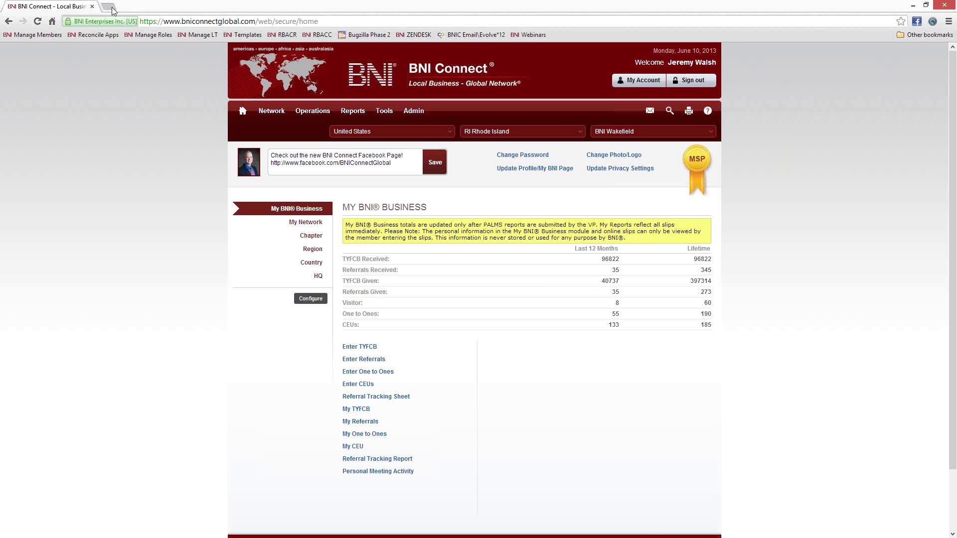
{"action": "type", "text": "youtube.com/bniconnectglobal"}
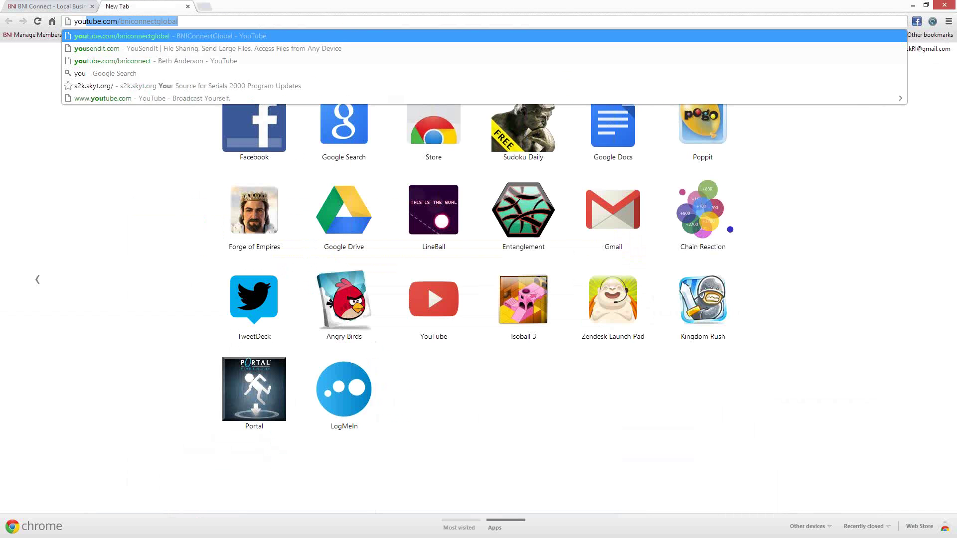
{"action": "key", "text": "Return"}
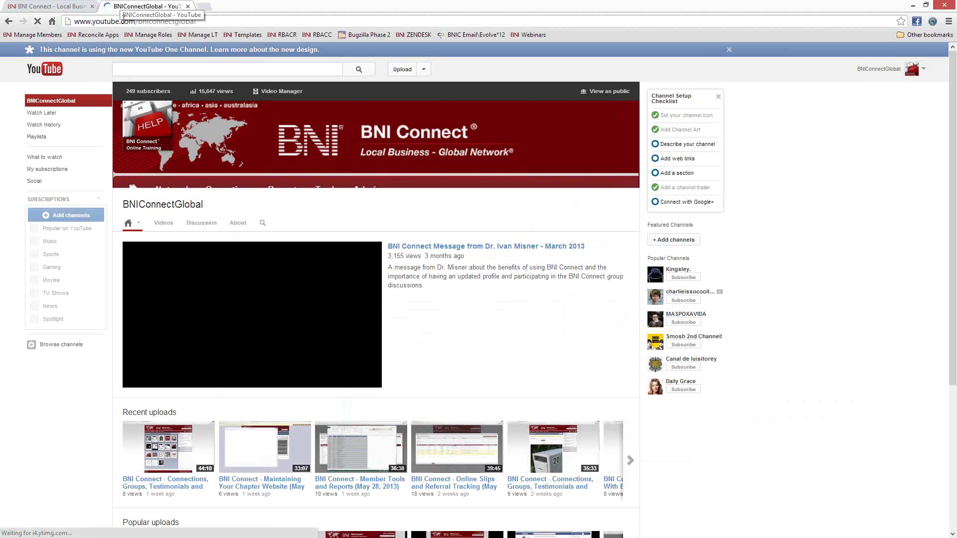
{"action": "scroll", "coordinate": [430, 351], "scroll_direction": "down", "scroll_amount": 3}
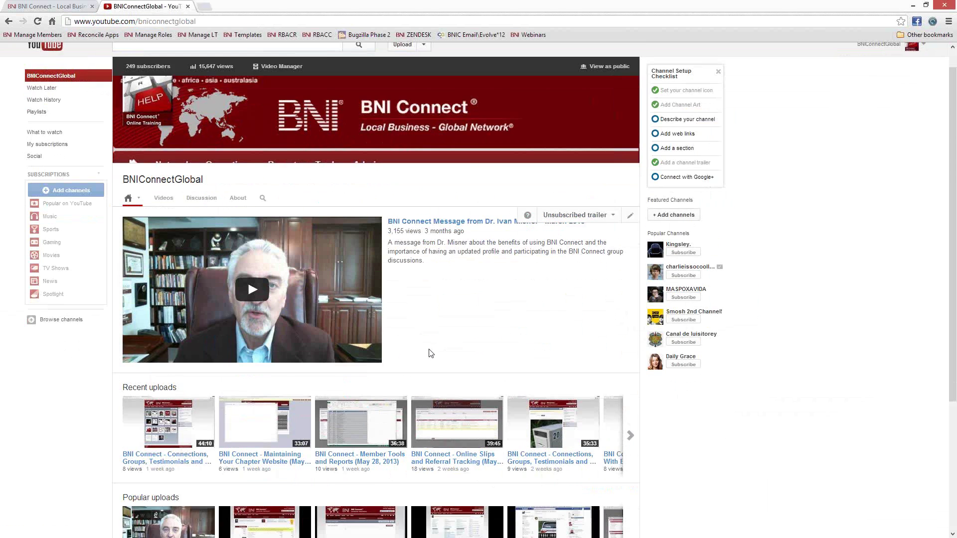
{"action": "scroll", "coordinate": [429, 352], "scroll_direction": "down", "scroll_amount": 2}
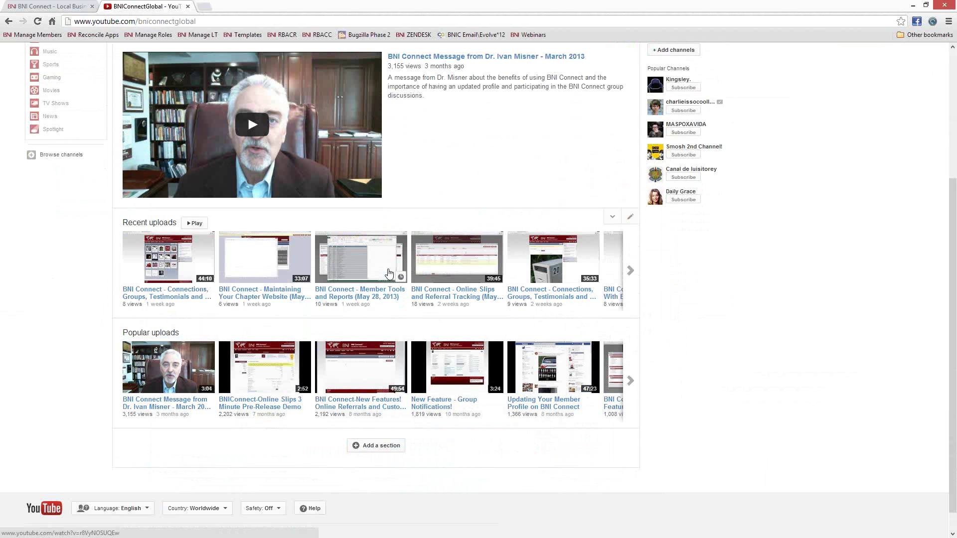
{"action": "scroll", "coordinate": [389, 293], "scroll_direction": "up", "scroll_amount": 3}
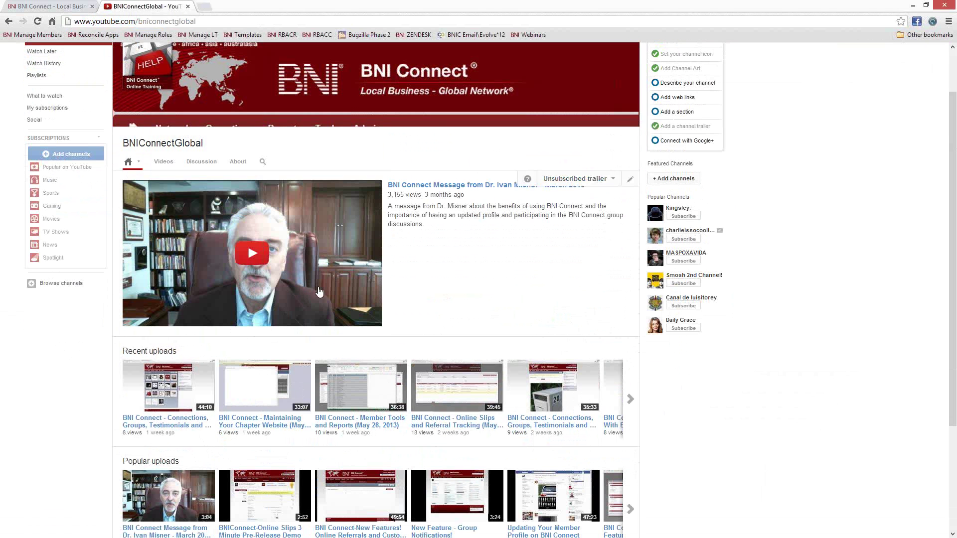
{"action": "scroll", "coordinate": [521, 306], "scroll_direction": "up", "scroll_amount": 2}
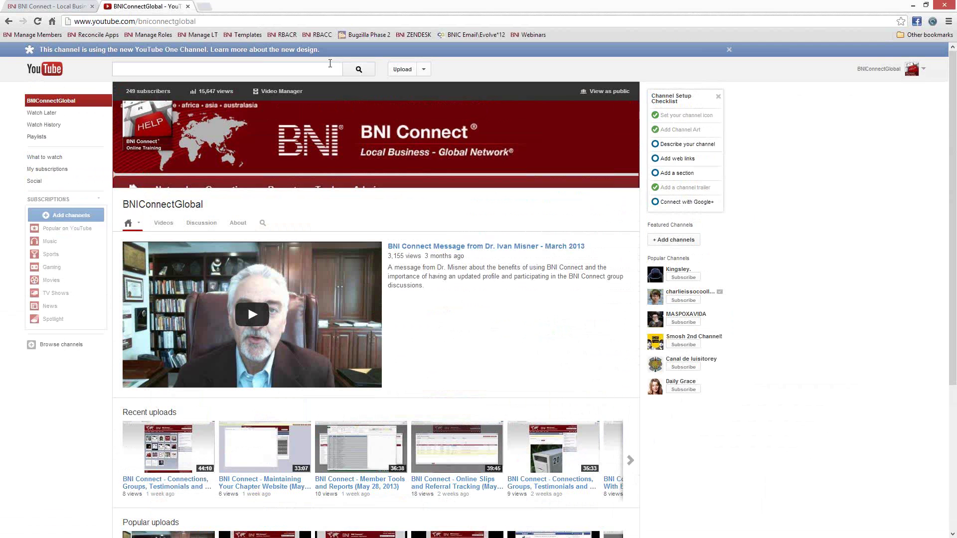
- Close the YouTube tab and open the BNI Connect support site at Trainings > Webinars
{"action": "left_click", "coordinate": [188, 7]}
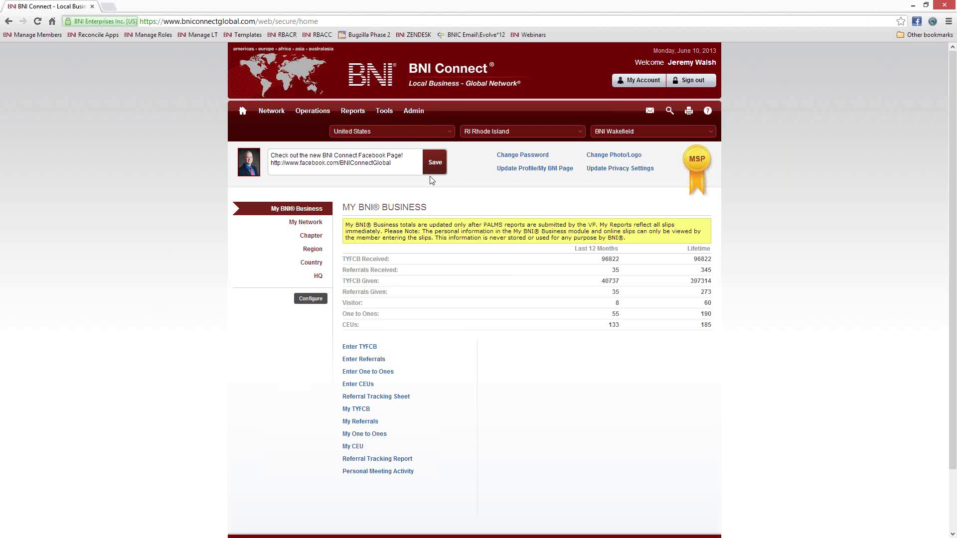
{"action": "left_click", "coordinate": [708, 112]}
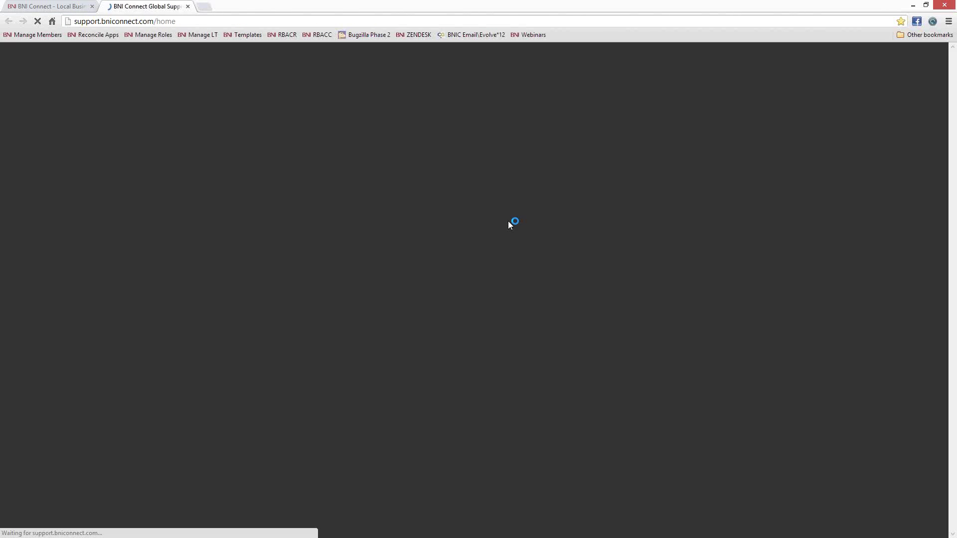
{"action": "scroll", "coordinate": [508, 222], "scroll_direction": "down", "scroll_amount": 15}
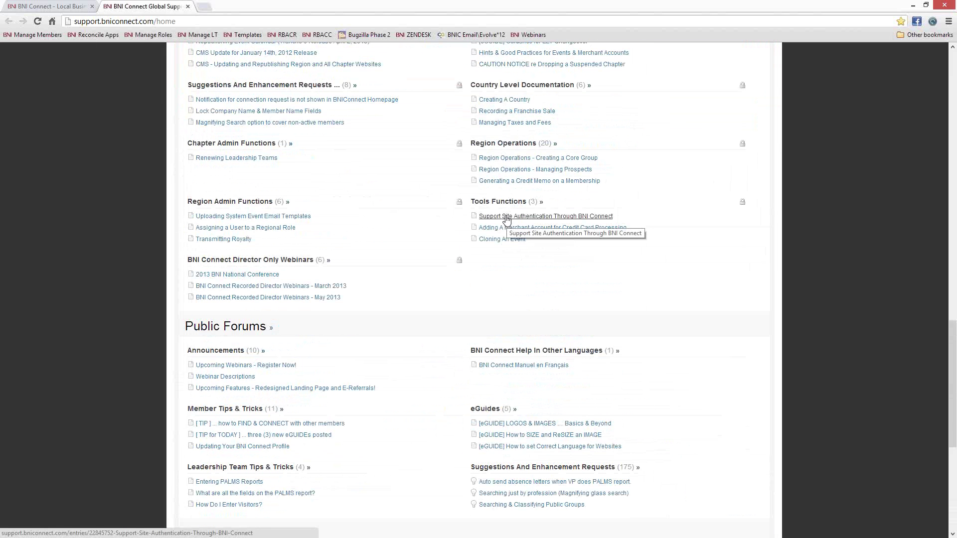
{"action": "scroll", "coordinate": [507, 220], "scroll_direction": "down", "scroll_amount": 6}
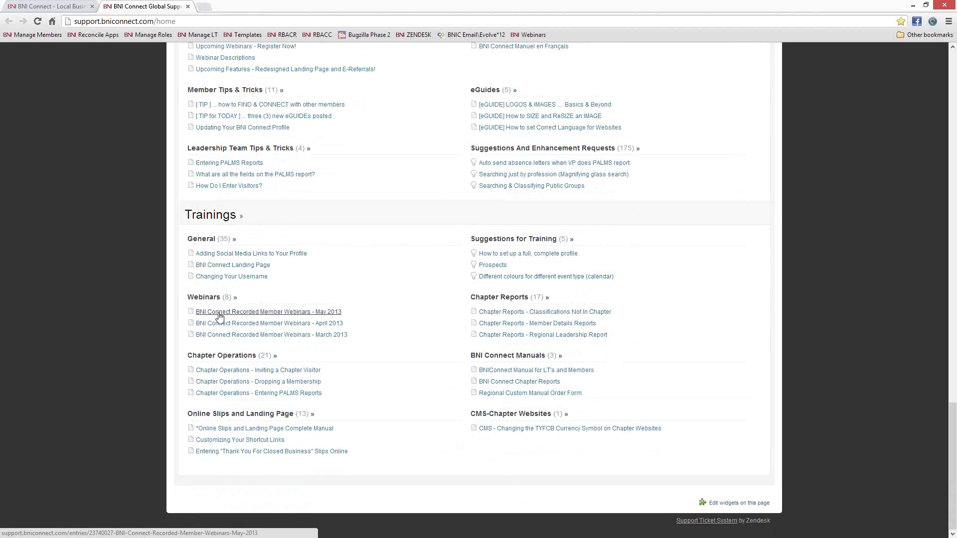
- Read the May 2013 recorded member webinars entry, then close the support tab
{"action": "left_click", "coordinate": [301, 312]}
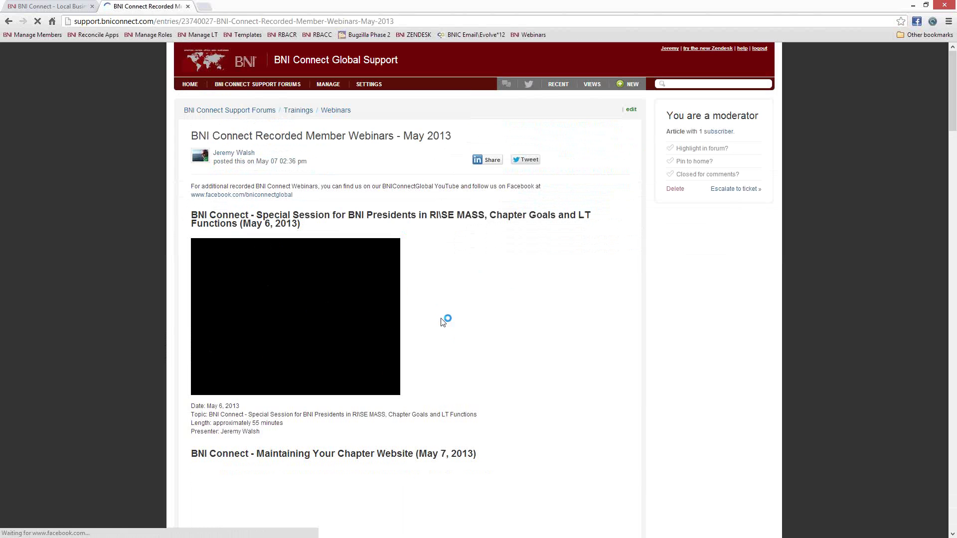
{"action": "scroll", "coordinate": [487, 325], "scroll_direction": "down", "scroll_amount": 4}
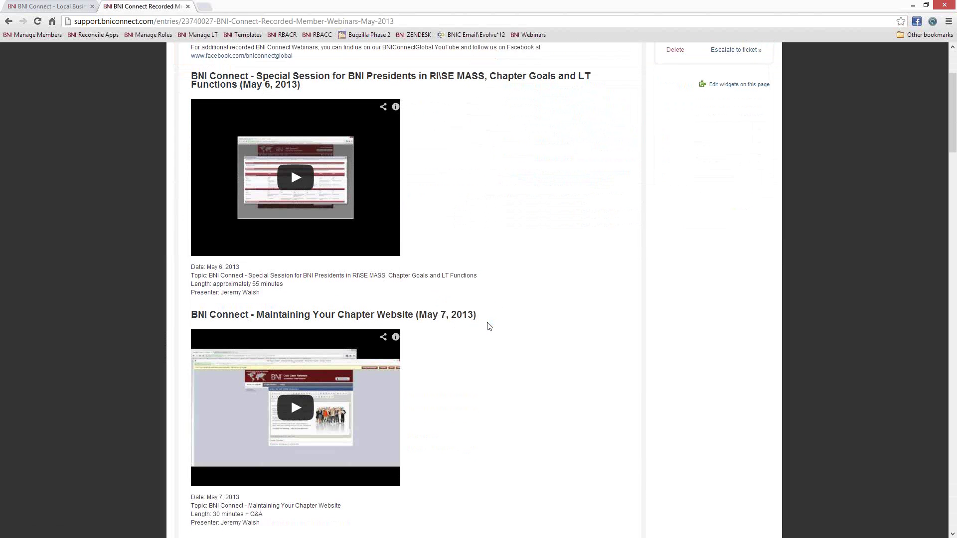
{"action": "scroll", "coordinate": [488, 326], "scroll_direction": "down", "scroll_amount": 8}
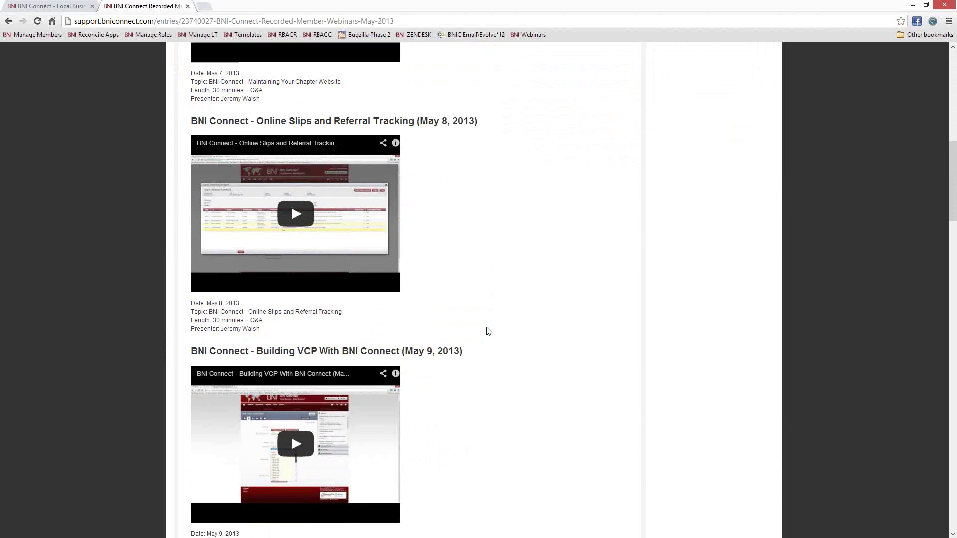
{"action": "key", "text": "Home"}
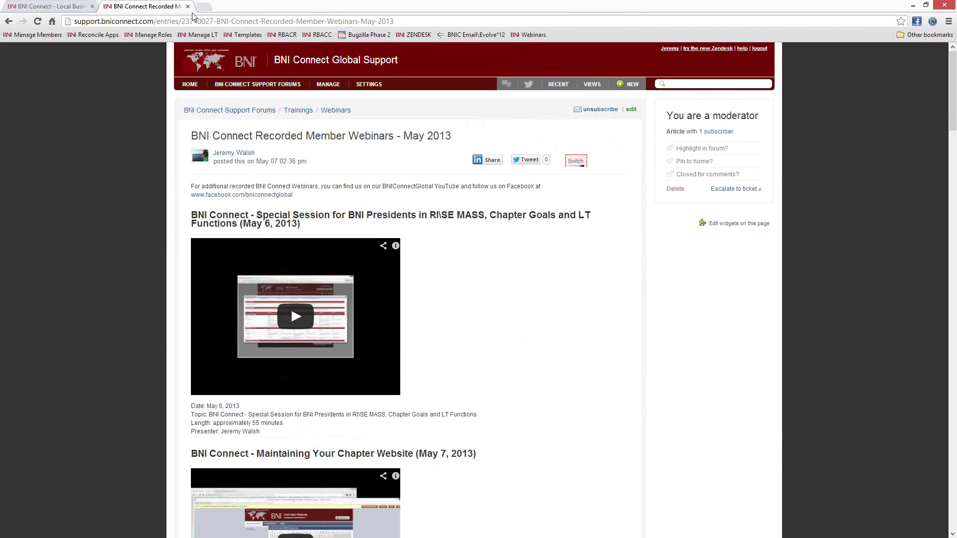
{"action": "left_click", "coordinate": [188, 7]}
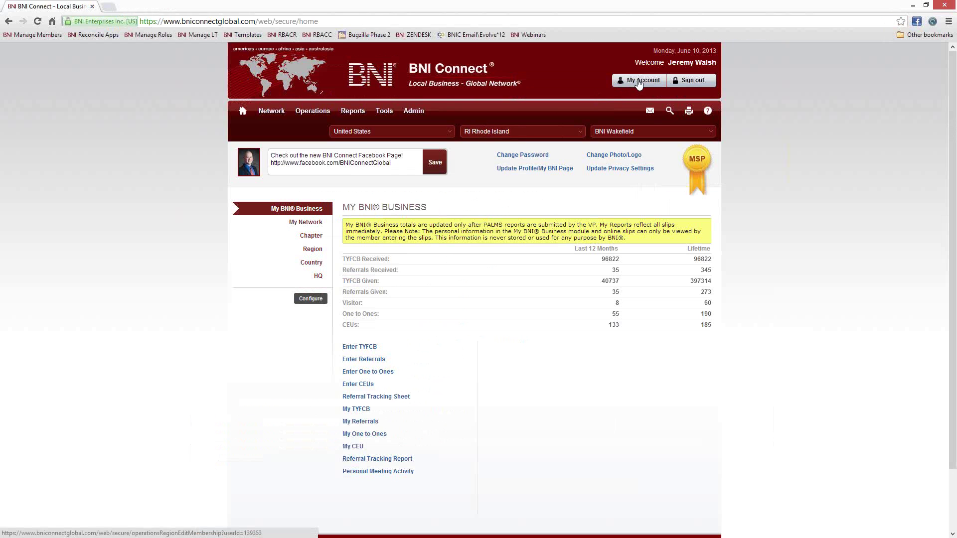
- Open Edit Profile from My Account and scroll down to the member's business keywords
{"action": "left_click", "coordinate": [640, 83]}
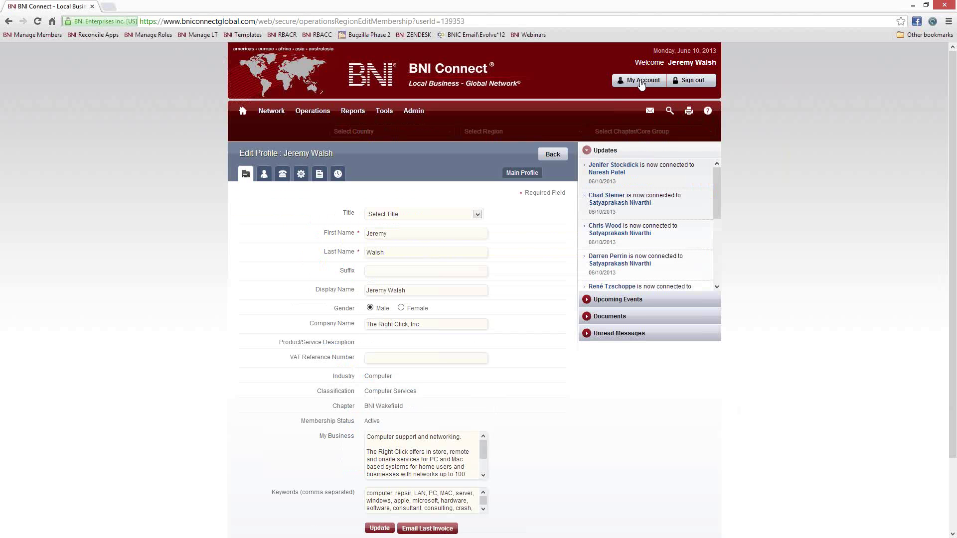
{"action": "scroll", "coordinate": [199, 351], "scroll_direction": "down", "scroll_amount": 3}
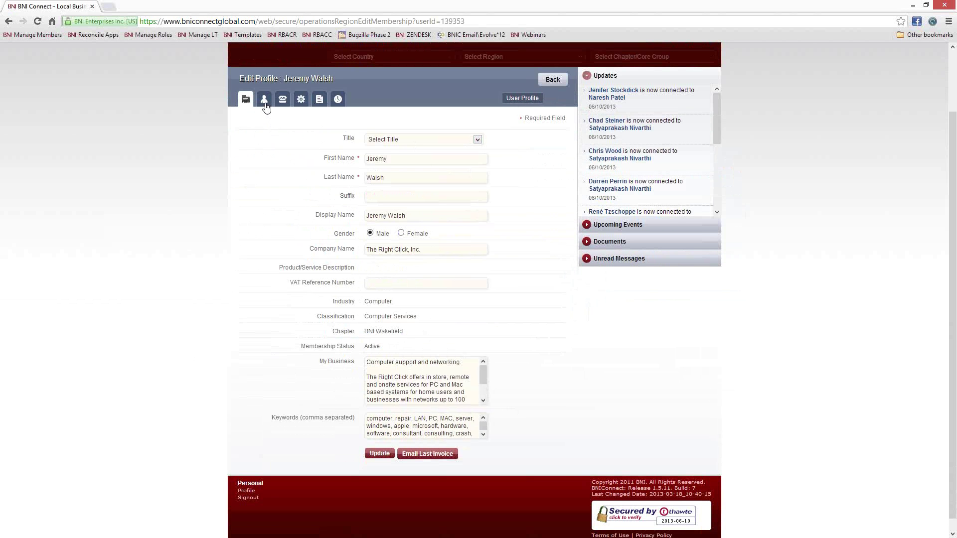
- Review the login details, Contact Details and Account Settings tabs of Edit Profile
{"action": "left_click", "coordinate": [264, 102]}
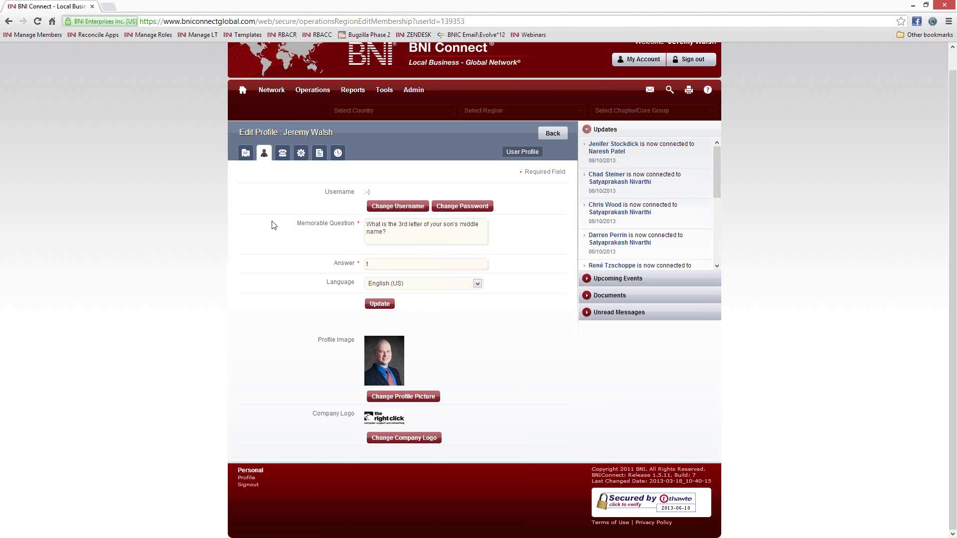
{"action": "left_click", "coordinate": [282, 153]}
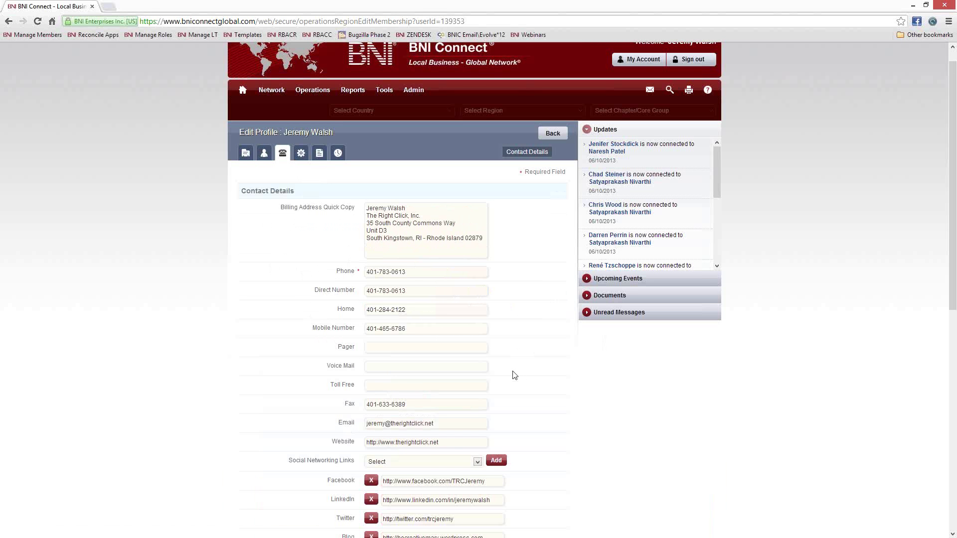
{"action": "scroll", "coordinate": [555, 384], "scroll_direction": "down", "scroll_amount": 3}
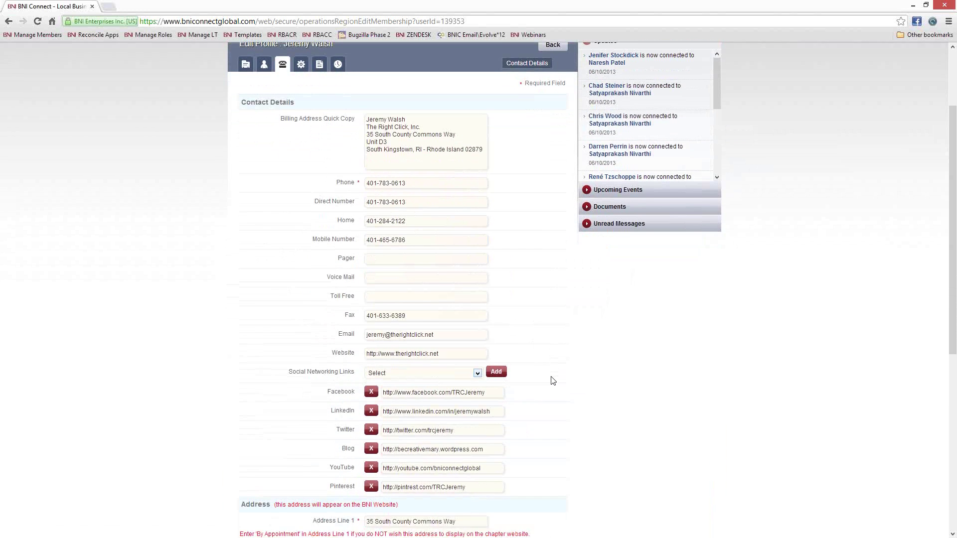
{"action": "scroll", "coordinate": [553, 381], "scroll_direction": "down", "scroll_amount": 3}
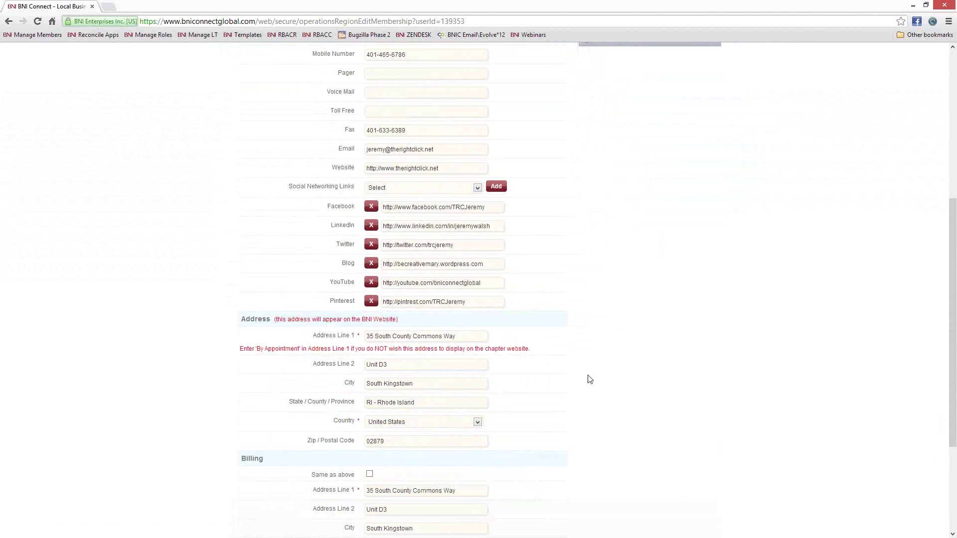
{"action": "scroll", "coordinate": [589, 380], "scroll_direction": "down", "scroll_amount": 3}
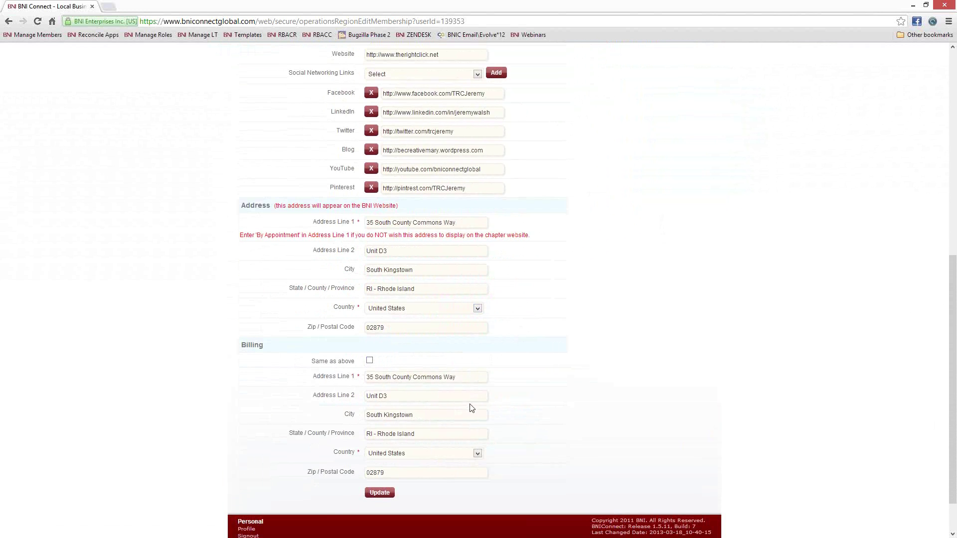
{"action": "scroll", "coordinate": [470, 405], "scroll_direction": "up", "scroll_amount": 8}
{"action": "scroll", "coordinate": [468, 392], "scroll_direction": "up", "scroll_amount": 1}
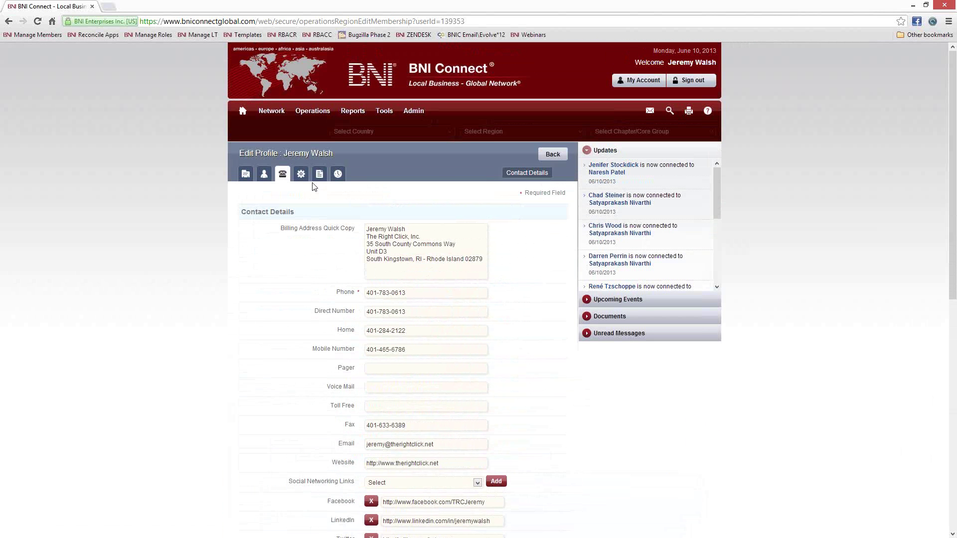
{"action": "left_click", "coordinate": [302, 174]}
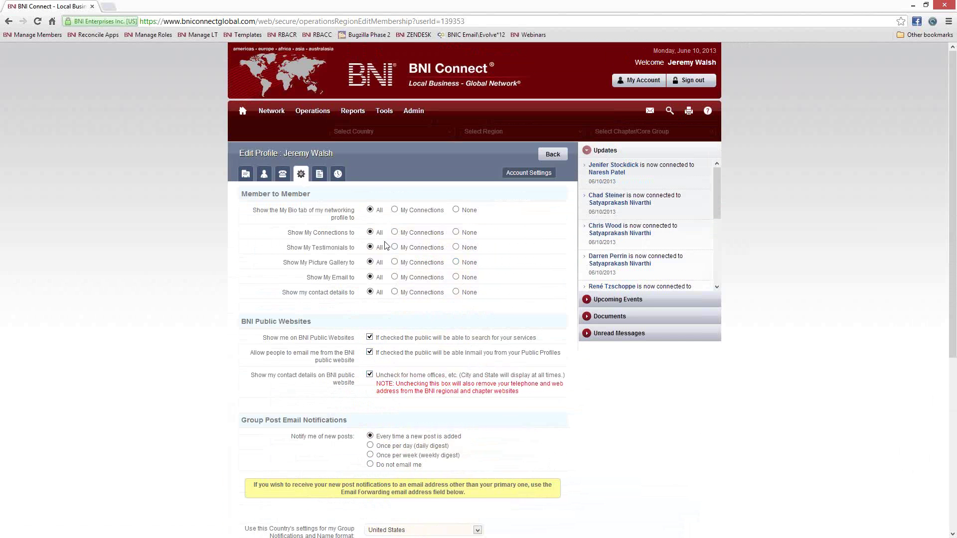
- Review the Bio tab's My Bio, Commercial, GAINS Profile and Tops Profile fields
{"action": "left_click", "coordinate": [320, 175]}
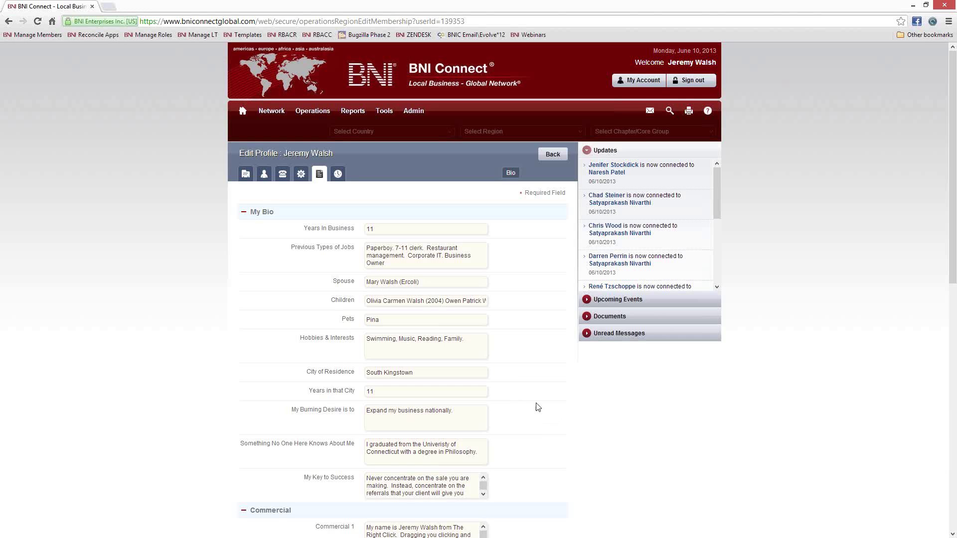
{"action": "scroll", "coordinate": [561, 383], "scroll_direction": "down", "scroll_amount": 5}
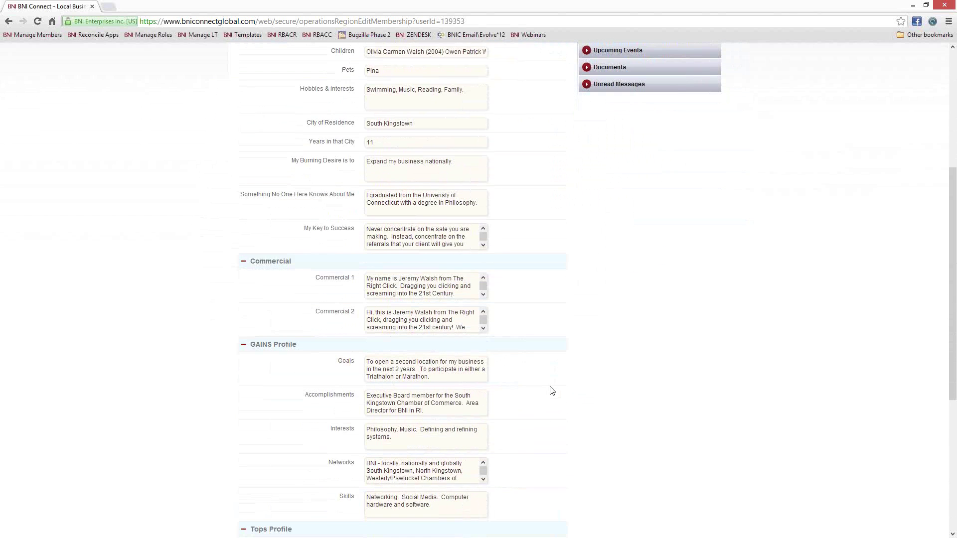
{"action": "scroll", "coordinate": [552, 390], "scroll_direction": "down", "scroll_amount": 4}
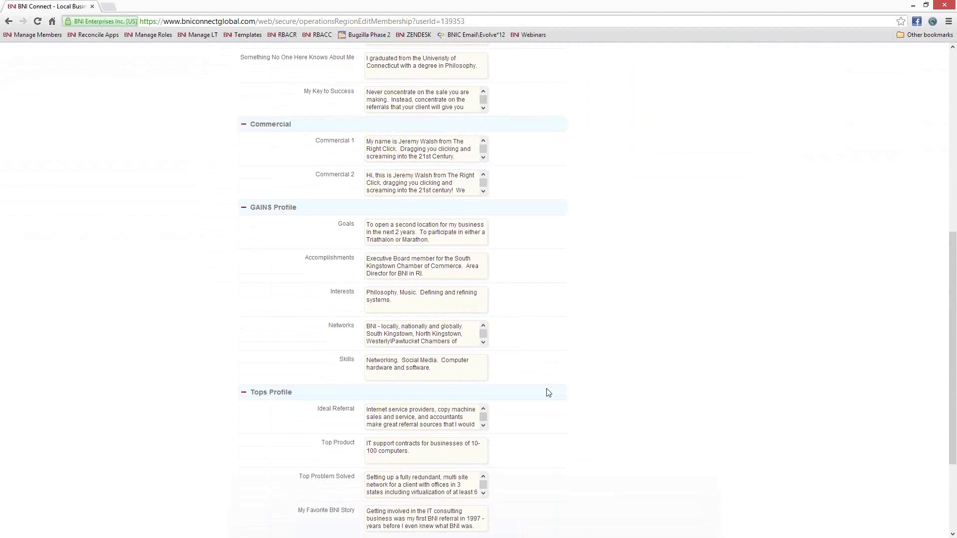
{"action": "scroll", "coordinate": [545, 392], "scroll_direction": "down", "scroll_amount": 2}
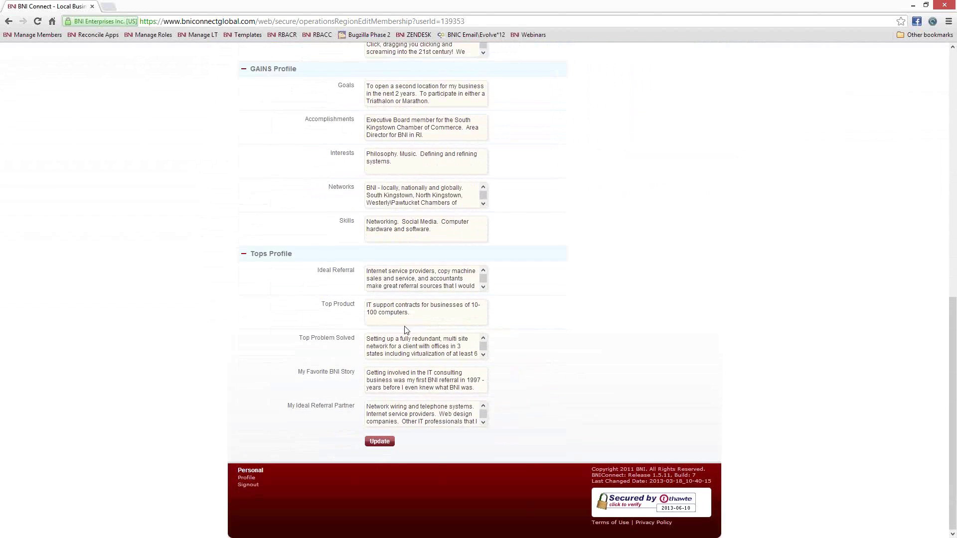
{"action": "scroll", "coordinate": [454, 281], "scroll_direction": "up", "scroll_amount": 11}
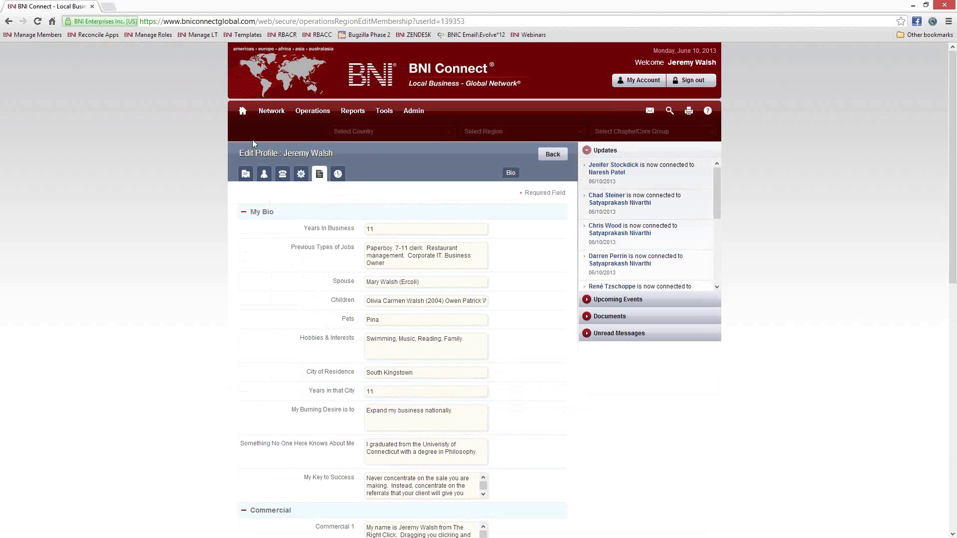
- Go back to the home dashboard showing the 12-month and lifetime My BNI Business totals
{"action": "left_click", "coordinate": [243, 111]}
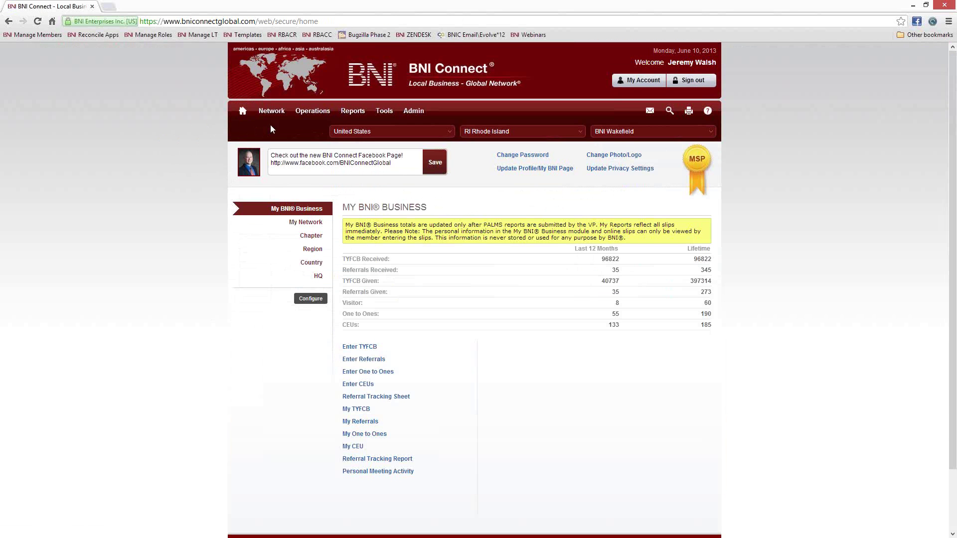
{"action": "mouse_move", "coordinate": [272, 117]}
- Show the Chapter-level Create Email options under Operations
{"action": "mouse_move", "coordinate": [312, 113]}
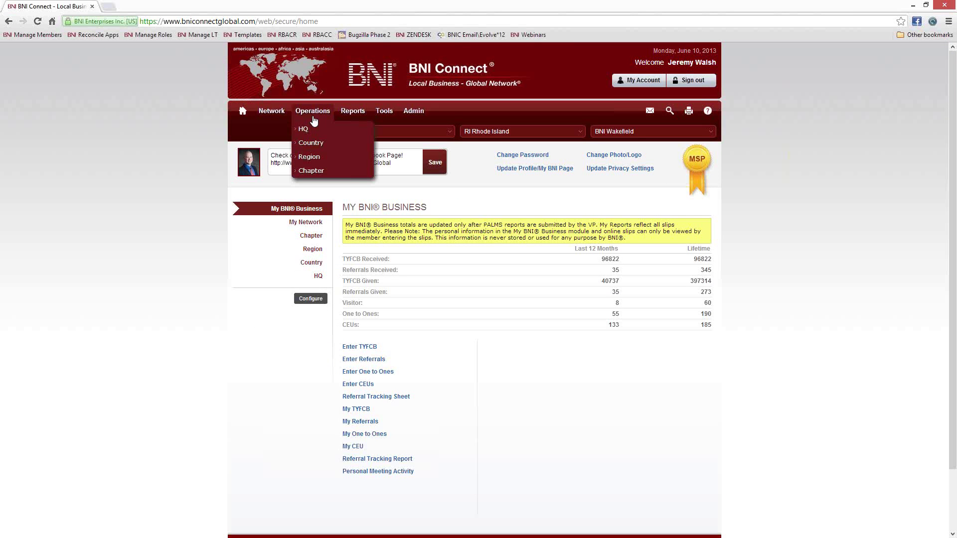
{"action": "left_click", "coordinate": [311, 171]}
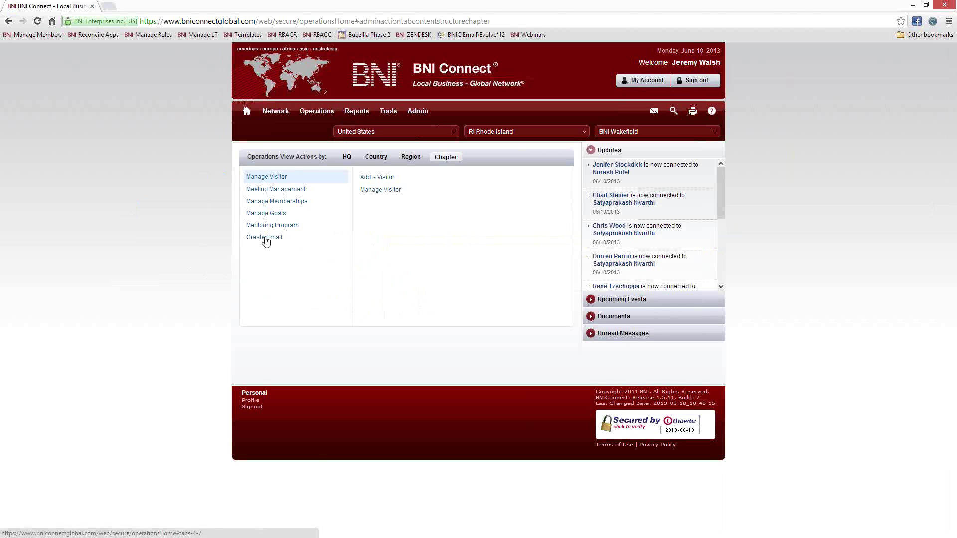
{"action": "left_click", "coordinate": [264, 237]}
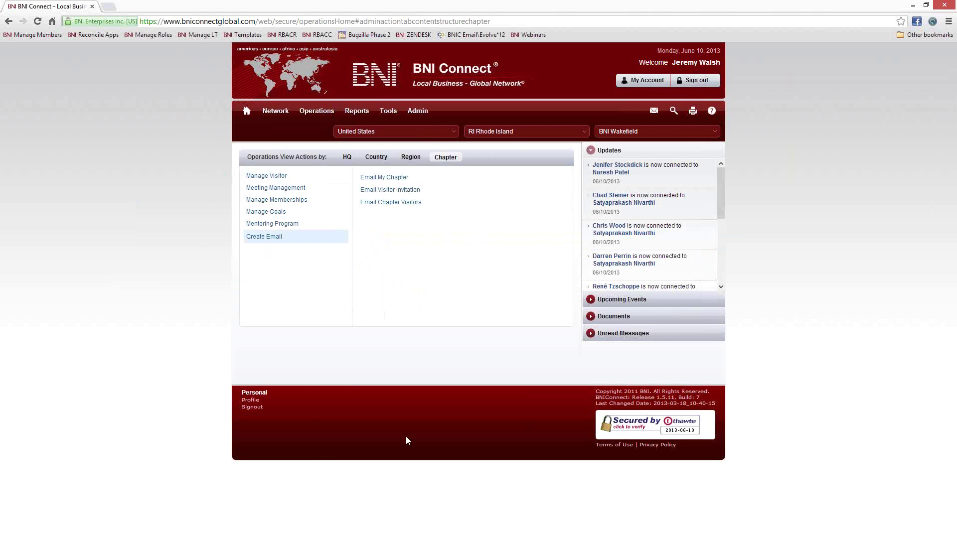
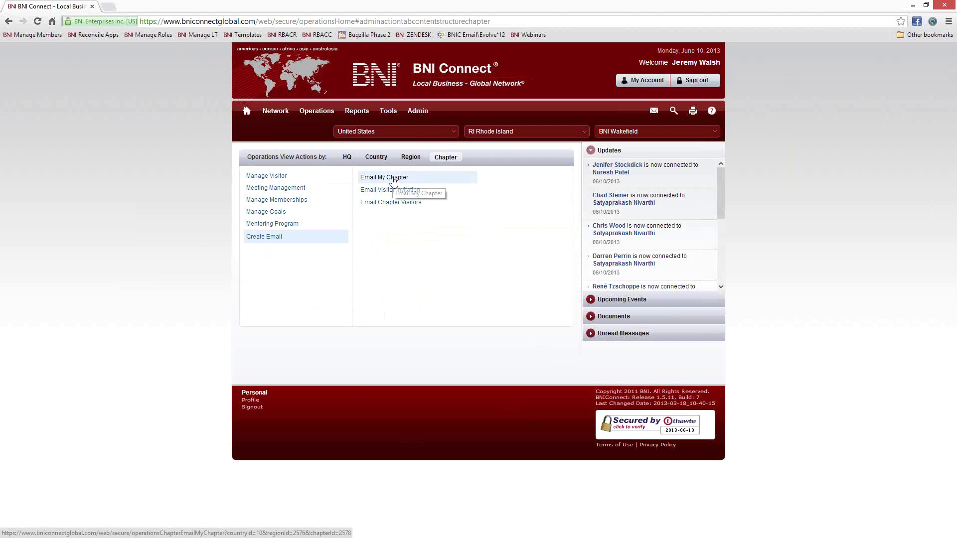
- Open the Email My Chapter list and copy all chapter member email addresses
{"action": "left_click", "coordinate": [384, 178]}
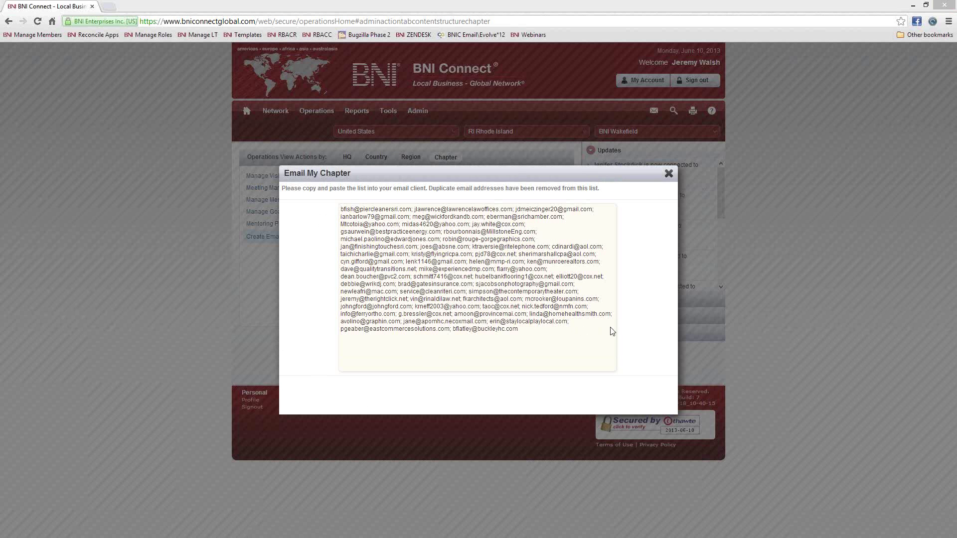
{"action": "left_click_drag", "start_coordinate": [551, 335], "coordinate": [341, 208]}
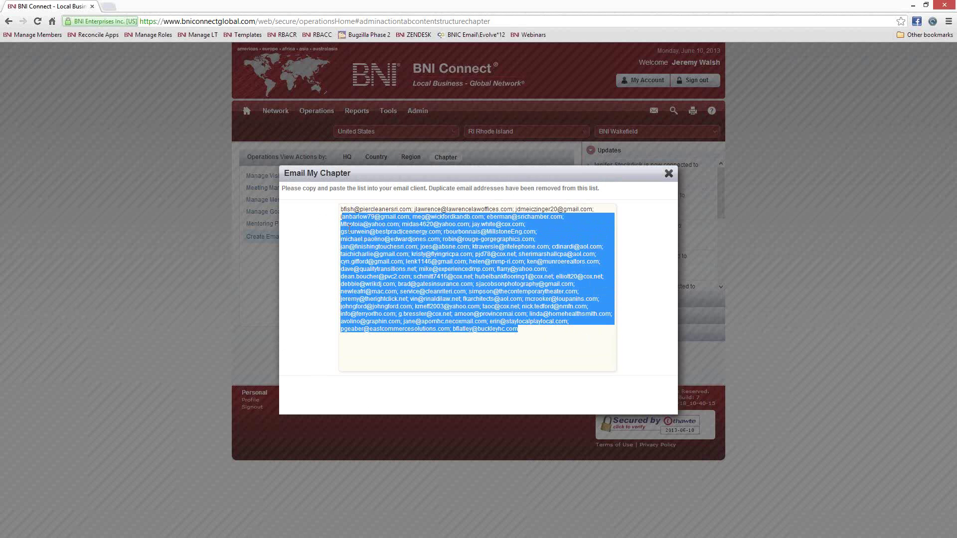
{"action": "left_click", "coordinate": [451, 289]}
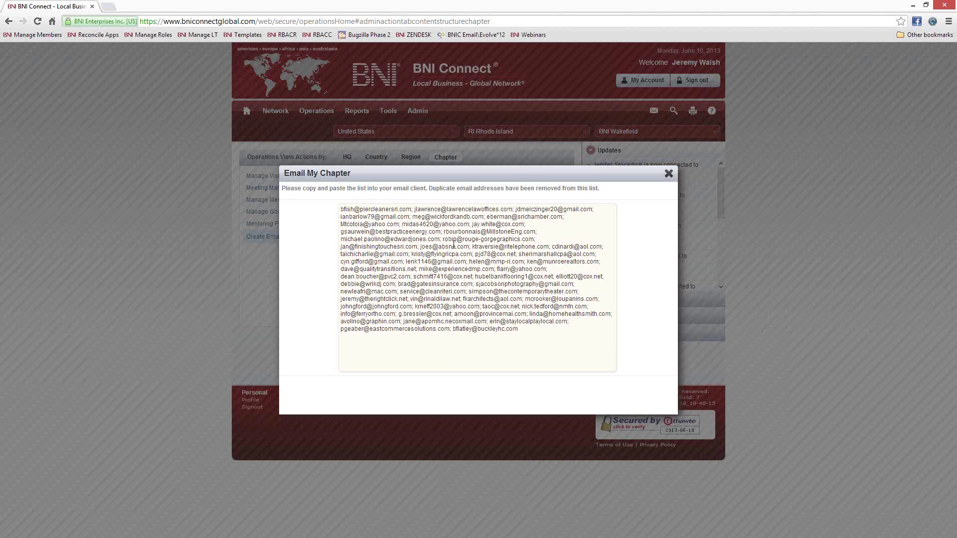
{"action": "key", "text": "ctrl+a"}
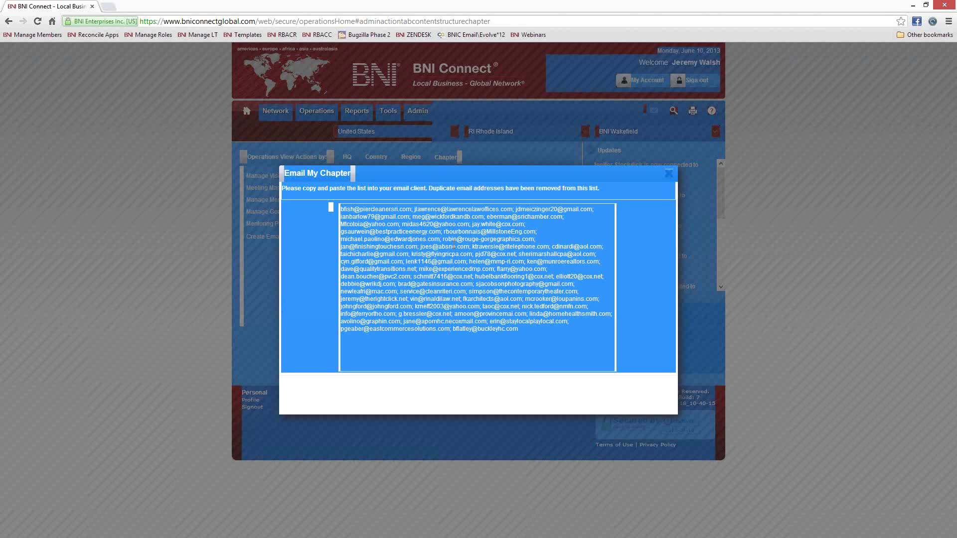
{"action": "left_click", "coordinate": [446, 254]}
{"action": "key", "text": "ctrl+a"}
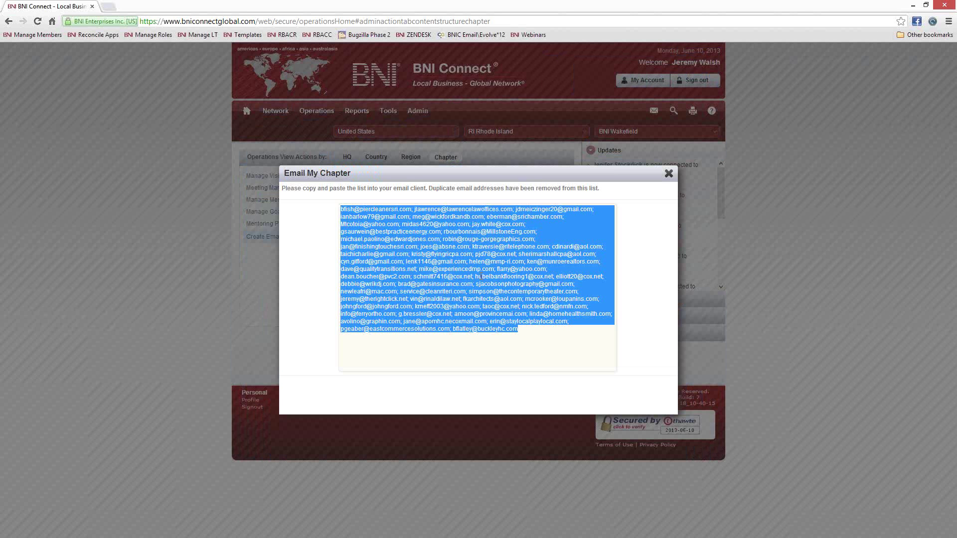
{"action": "right_click", "coordinate": [487, 233]}
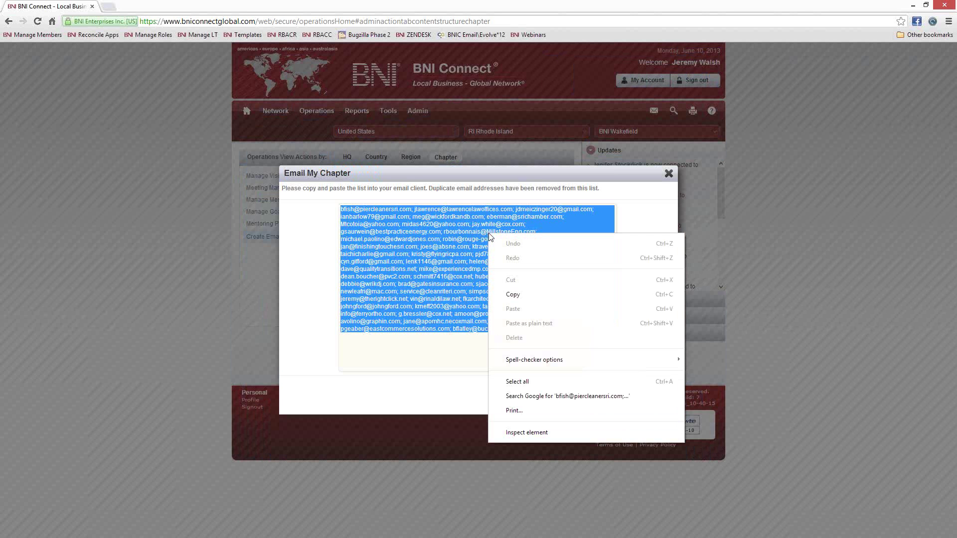
{"action": "left_click", "coordinate": [513, 295]}
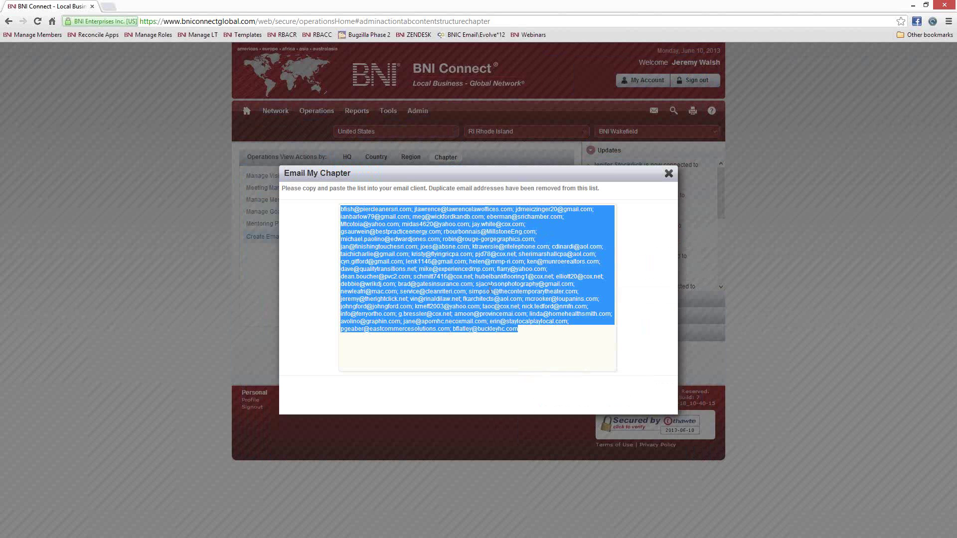
{"action": "key", "text": "alt+Tab"}
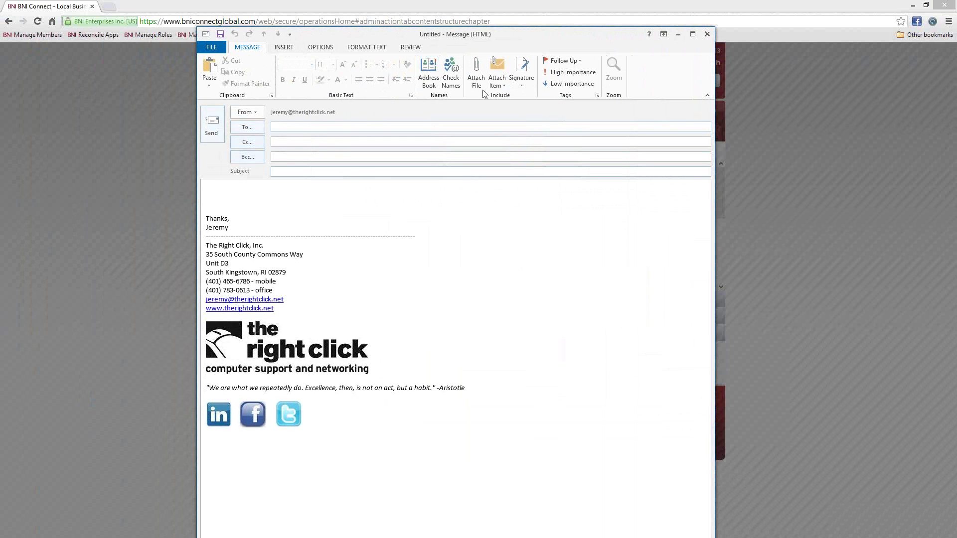
- Paste the chapter addresses into Bcc of a test Outlook message with subject and body, then discard it
{"action": "right_click", "coordinate": [283, 155]}
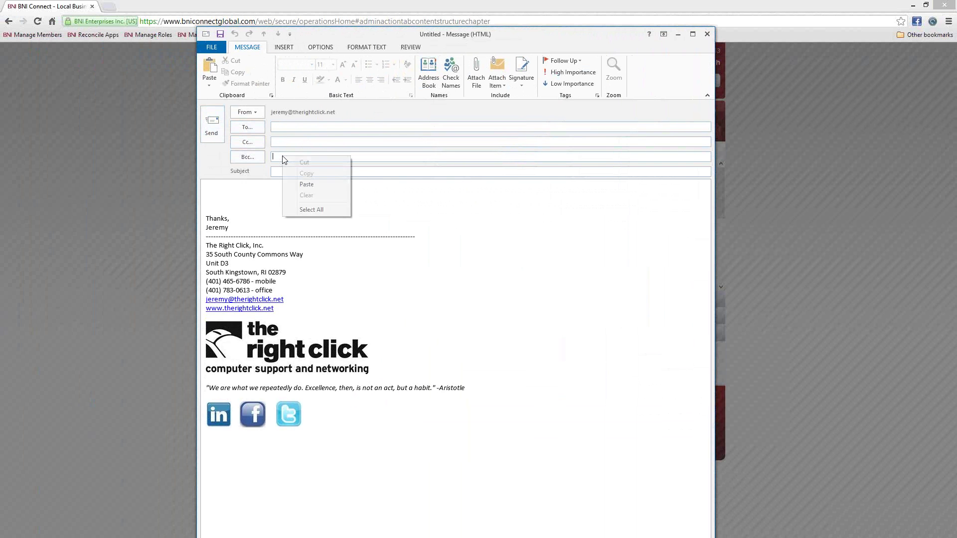
{"action": "left_click", "coordinate": [301, 185]}
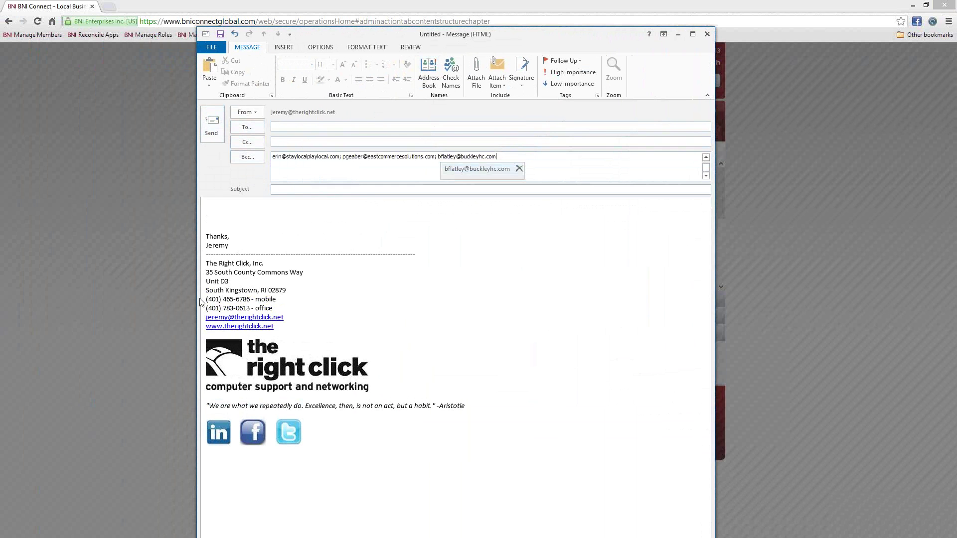
{"action": "left_click", "coordinate": [335, 189]}
{"action": "type", "text": "gsasgfsavs fwea"}
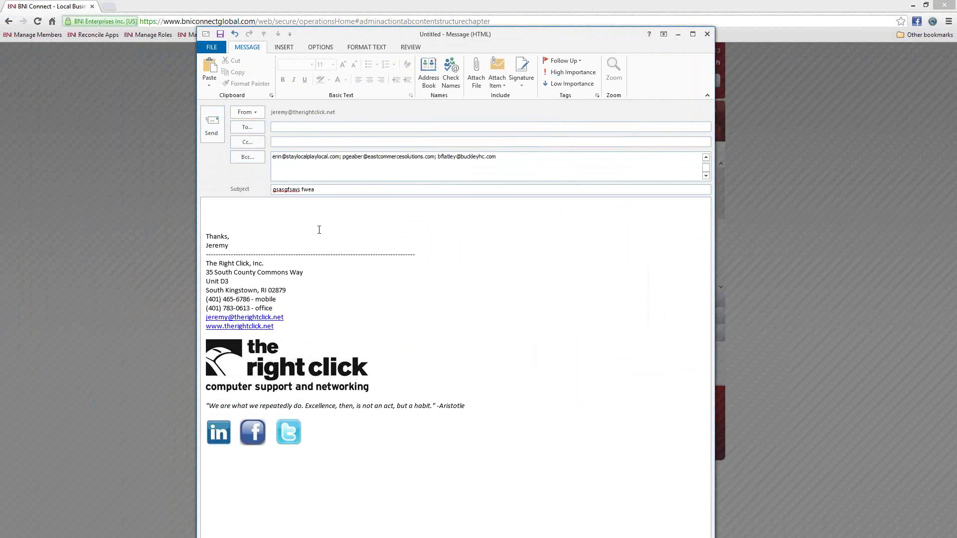
{"action": "left_click", "coordinate": [318, 227]}
{"action": "type", "text": "cweadfwew aefdawe fc"}
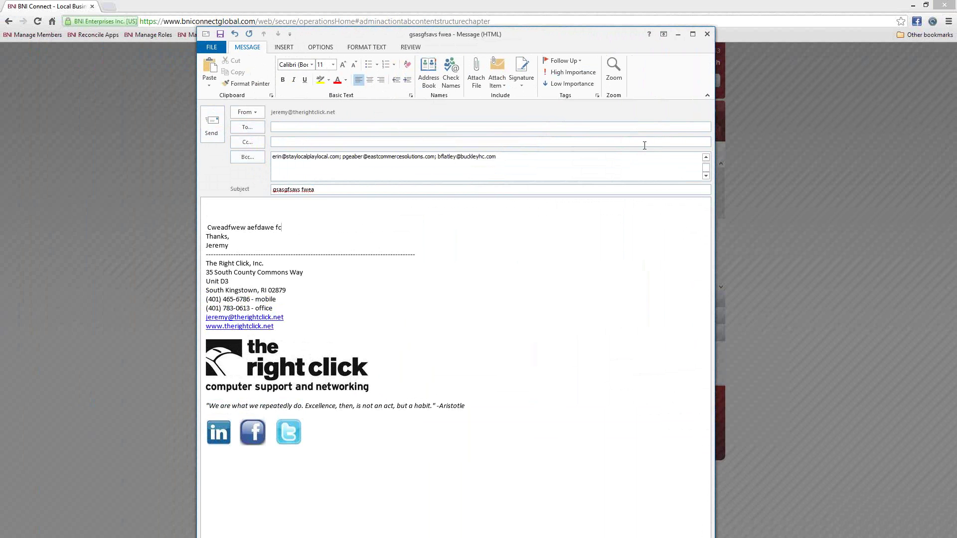
{"action": "left_click", "coordinate": [707, 35]}
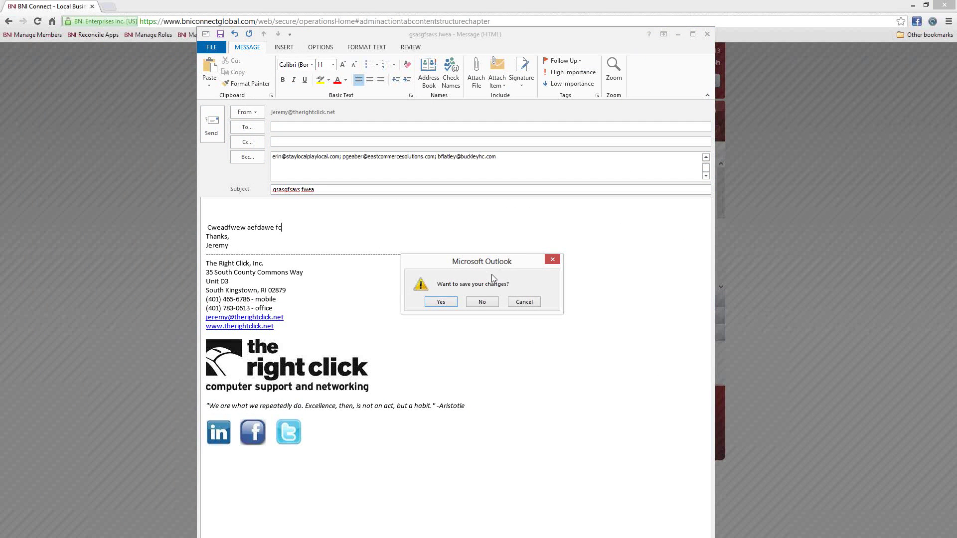
{"action": "left_click", "coordinate": [481, 303]}
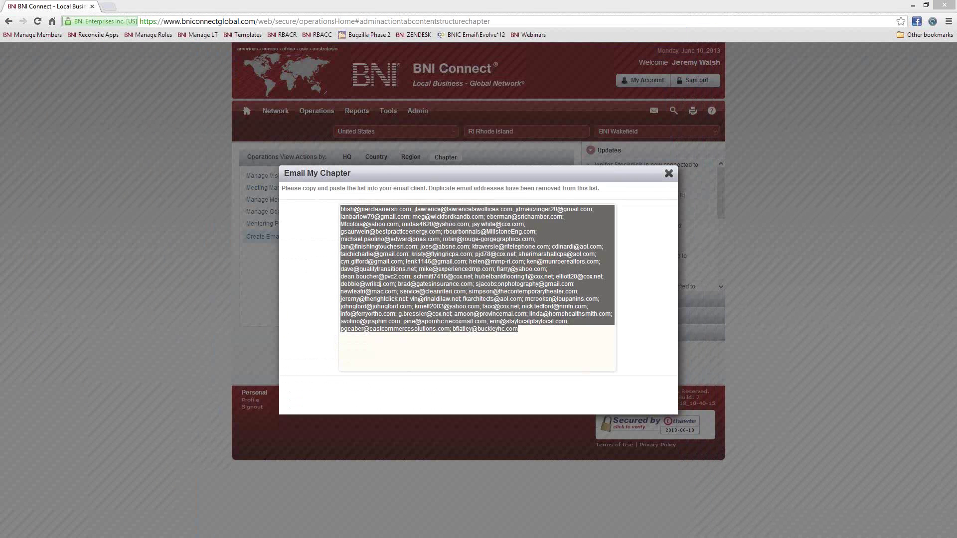
- Close the Email My Chapter list and bring back the chapter Create Email options via Manage Goals
{"action": "left_click", "coordinate": [668, 174]}
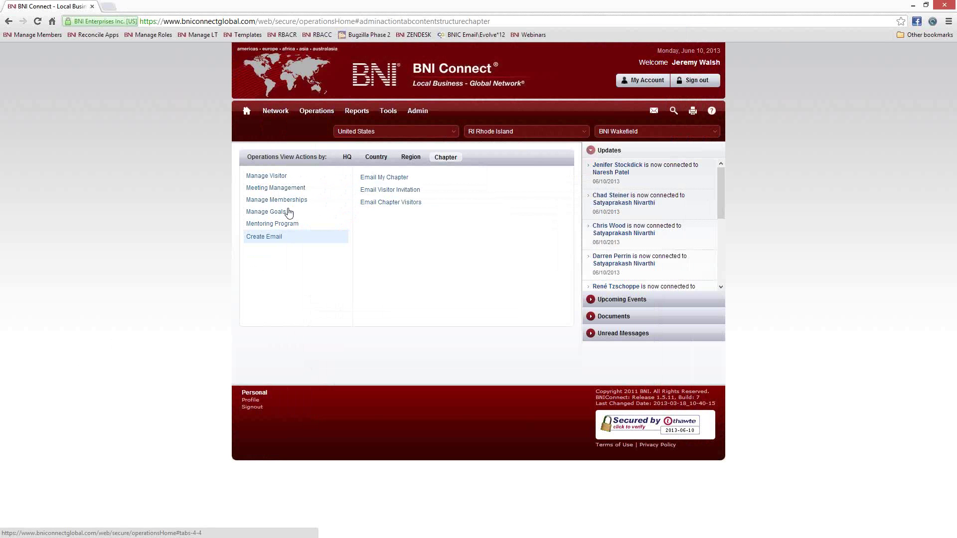
{"action": "left_click", "coordinate": [255, 213]}
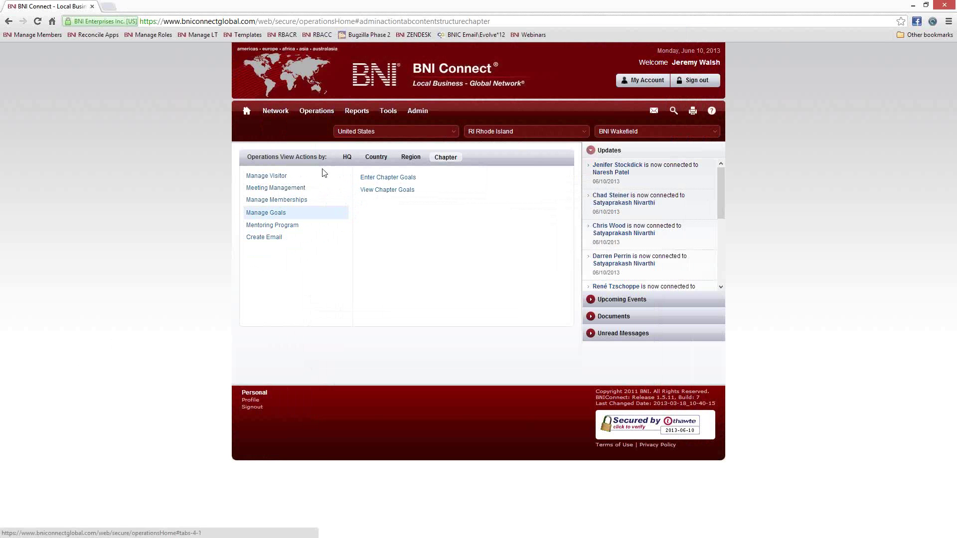
{"action": "left_click", "coordinate": [272, 237]}
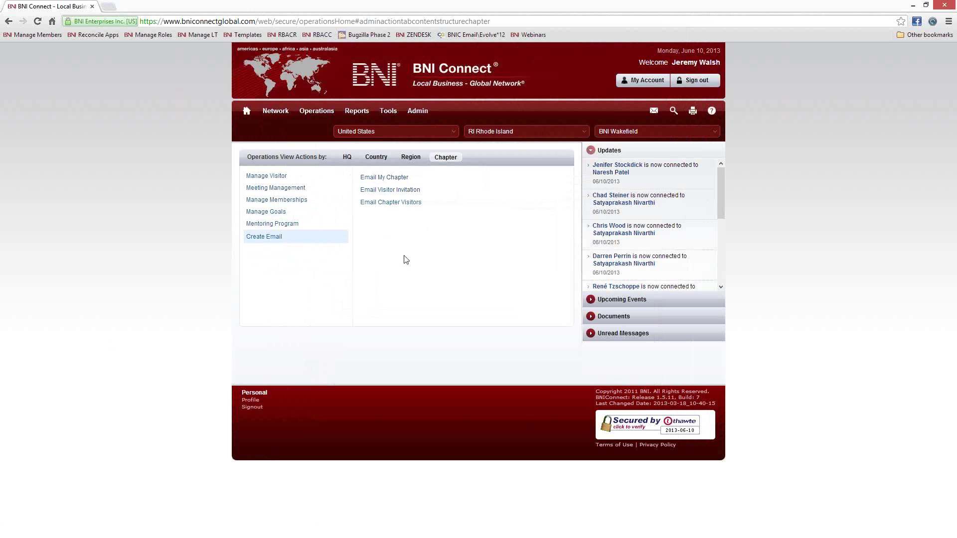
- Recopy all member addresses from the Email My Chapter list and close it
{"action": "left_click", "coordinate": [384, 177]}
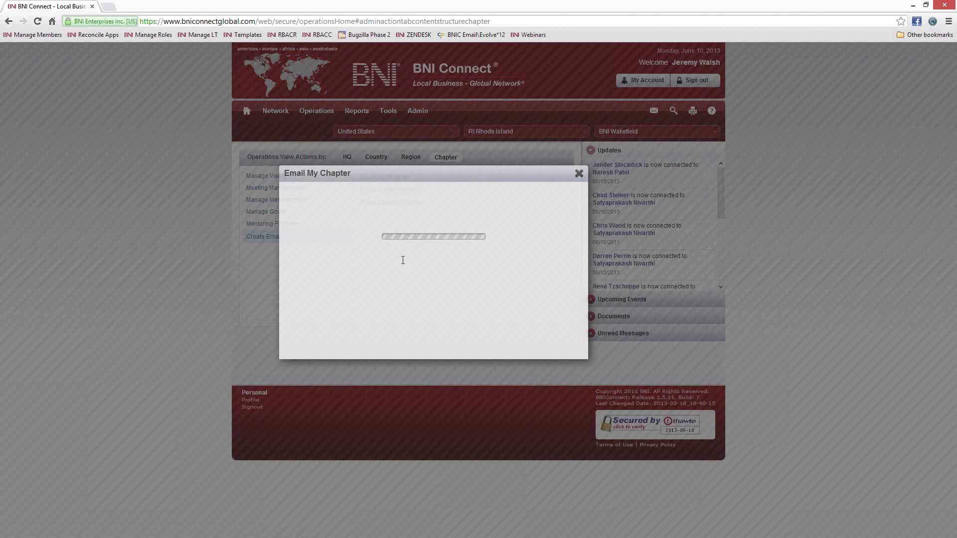
{"action": "left_click_drag", "start_coordinate": [526, 332], "coordinate": [327, 209]}
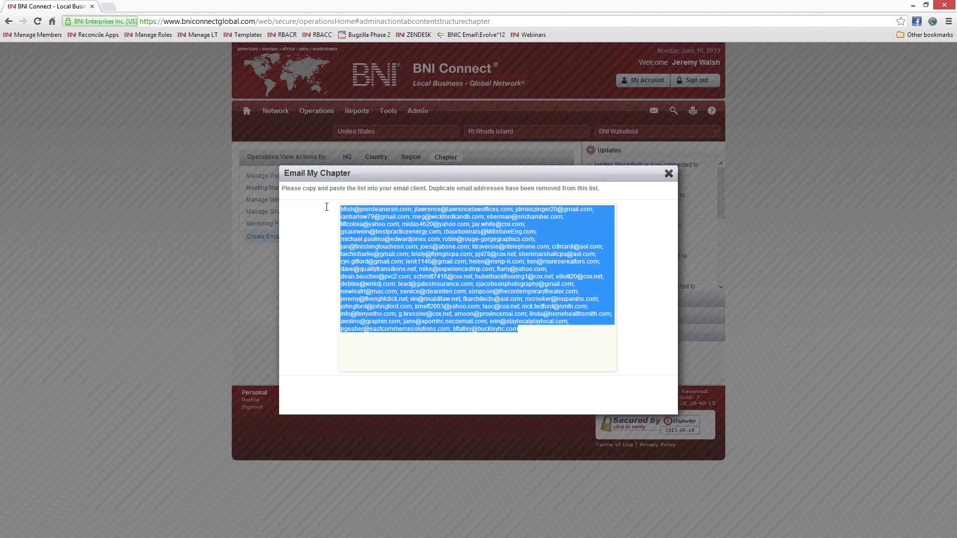
{"action": "right_click", "coordinate": [405, 234]}
{"action": "left_click", "coordinate": [441, 295]}
{"action": "left_click", "coordinate": [668, 174]}
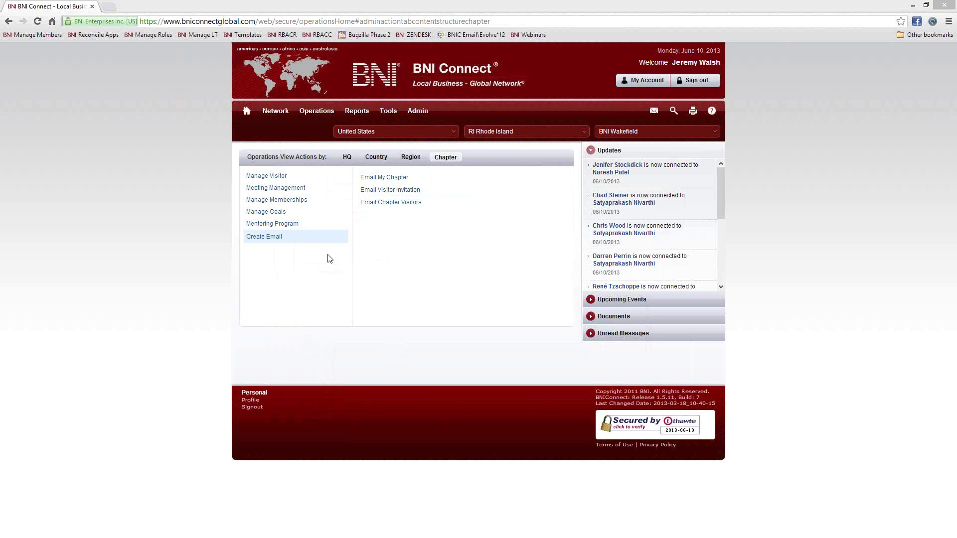
- In Email Chapter Visitors, set the after date to 05/01/2012 and generate the visitor email list
{"action": "left_click", "coordinate": [386, 203]}
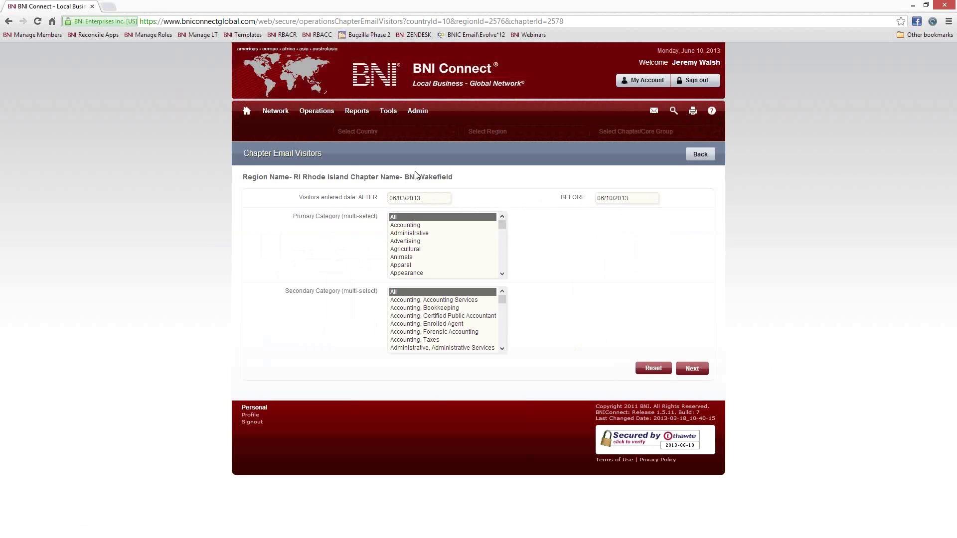
{"action": "left_click", "coordinate": [431, 198]}
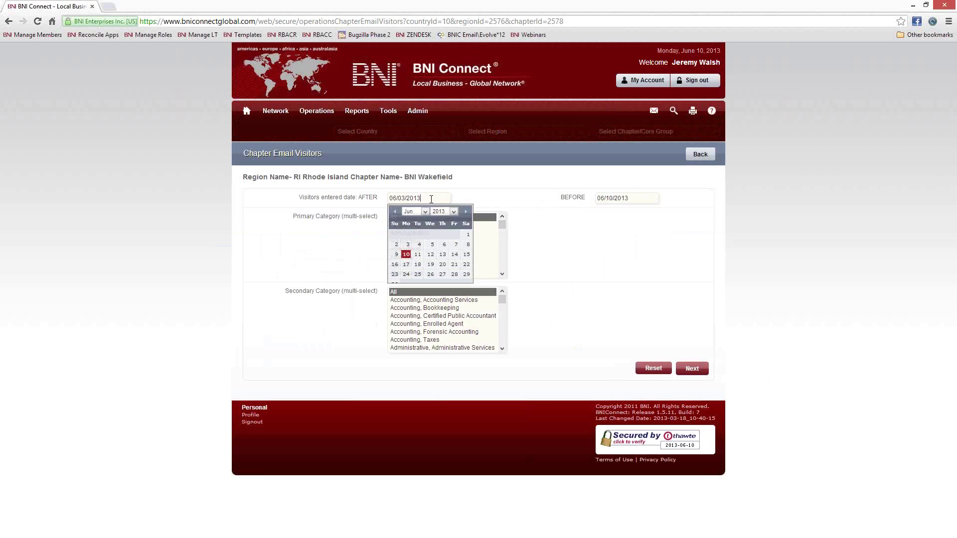
{"action": "left_click", "coordinate": [394, 211]}
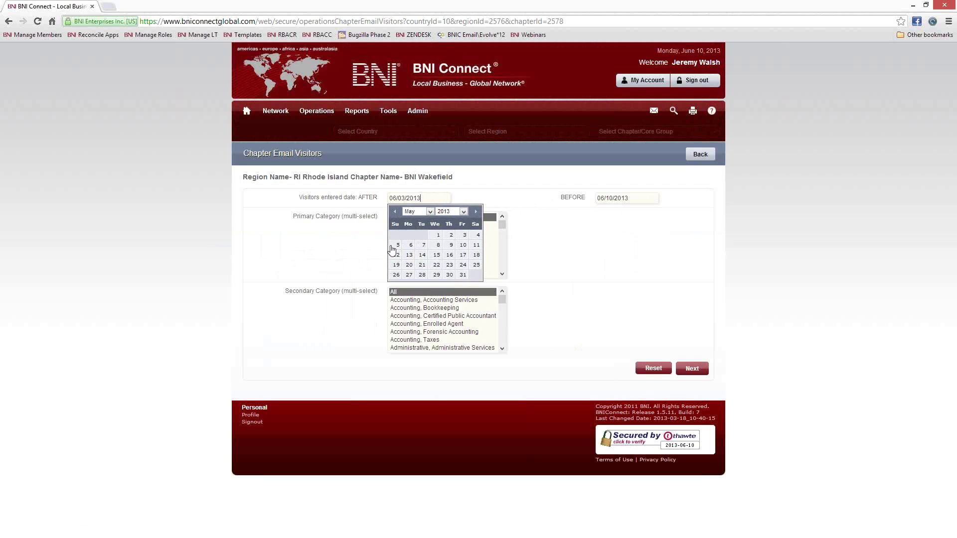
{"action": "left_click", "coordinate": [438, 234]}
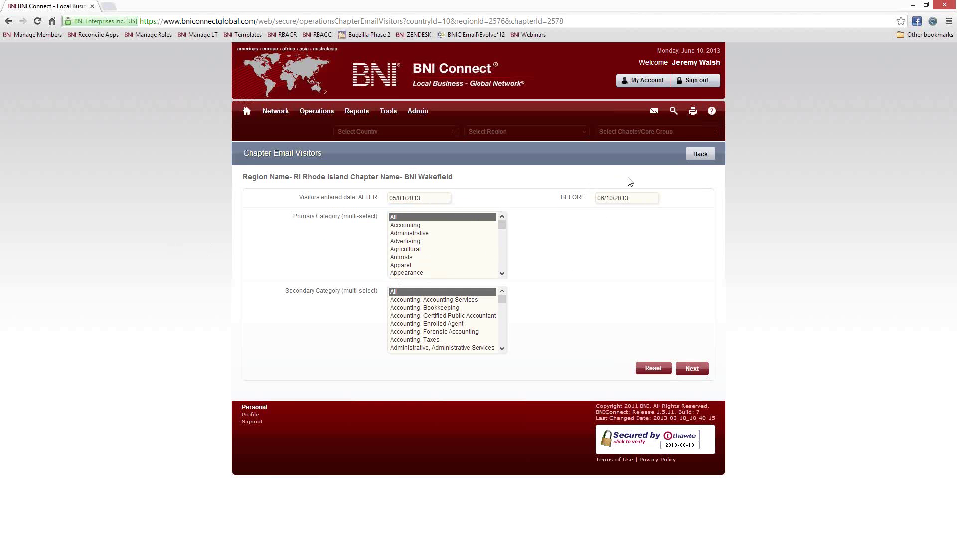
{"action": "left_click", "coordinate": [429, 197]}
{"action": "left_click", "coordinate": [457, 213]}
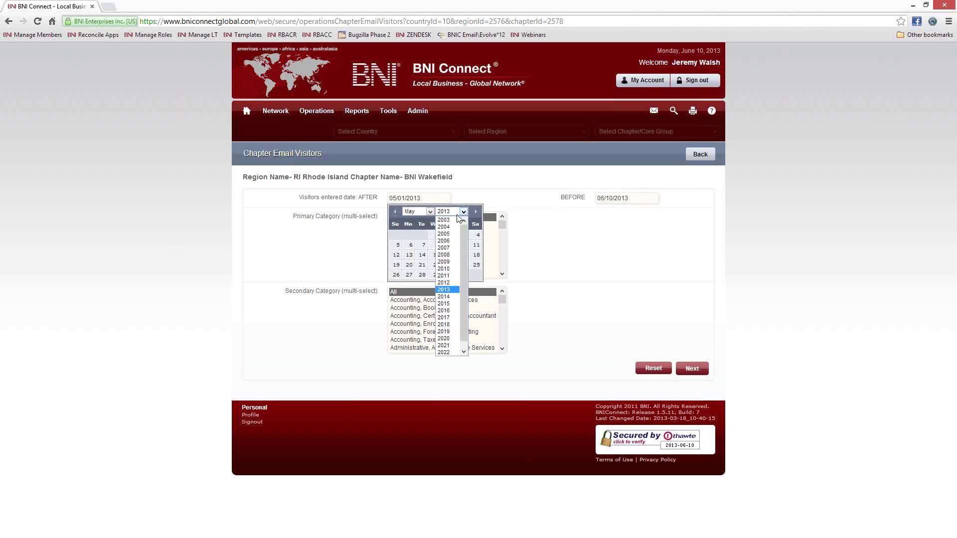
{"action": "left_click", "coordinate": [451, 283]}
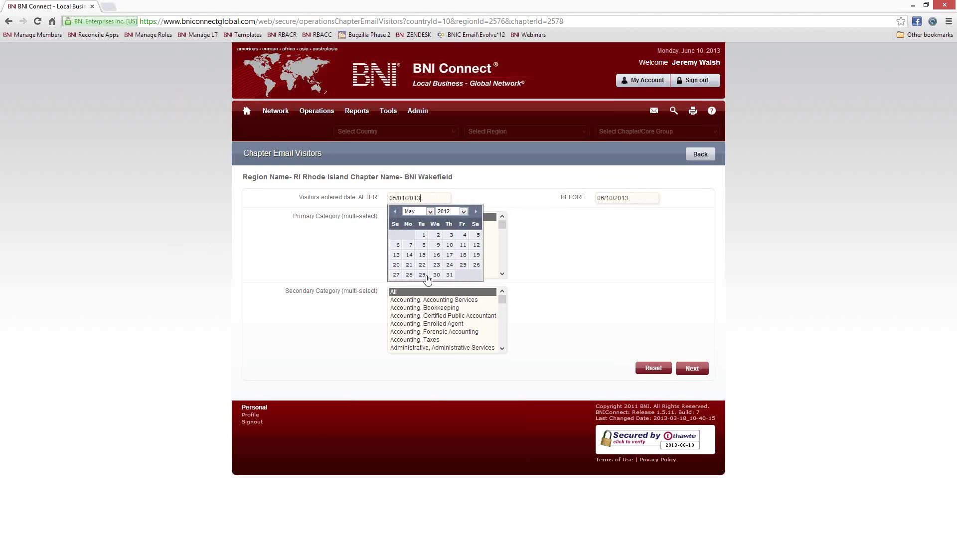
{"action": "left_click", "coordinate": [423, 237]}
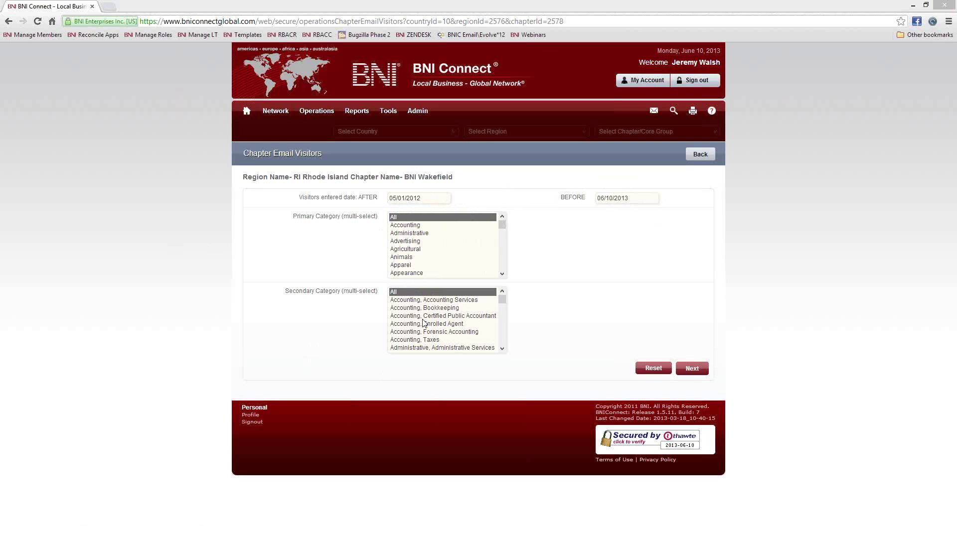
{"action": "left_click", "coordinate": [692, 369]}
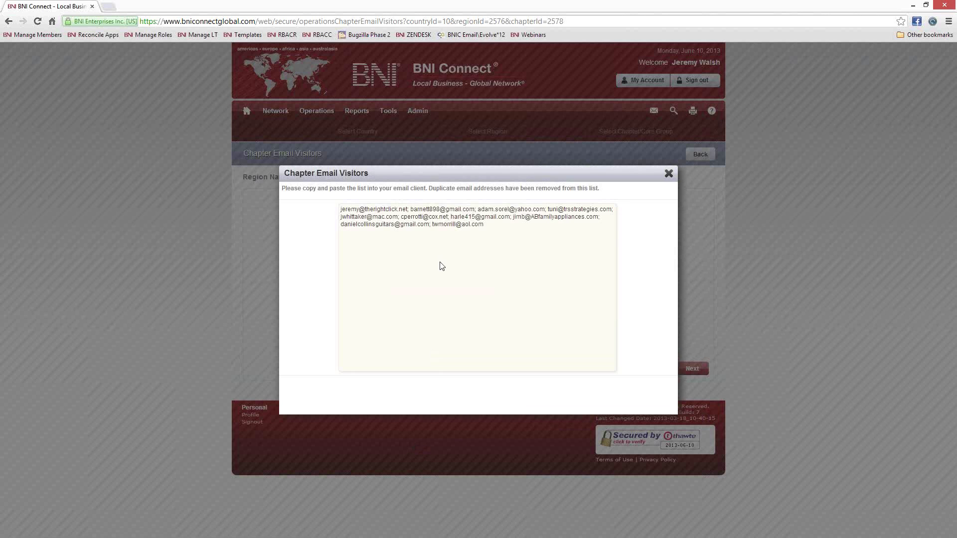
- Copy the visitor email addresses, close the list, and go back to the operations page
{"action": "left_click_drag", "start_coordinate": [484, 224], "coordinate": [332, 208]}
{"action": "left_click", "coordinate": [434, 248]}
{"action": "left_click_drag", "start_coordinate": [484, 224], "coordinate": [340, 209]}
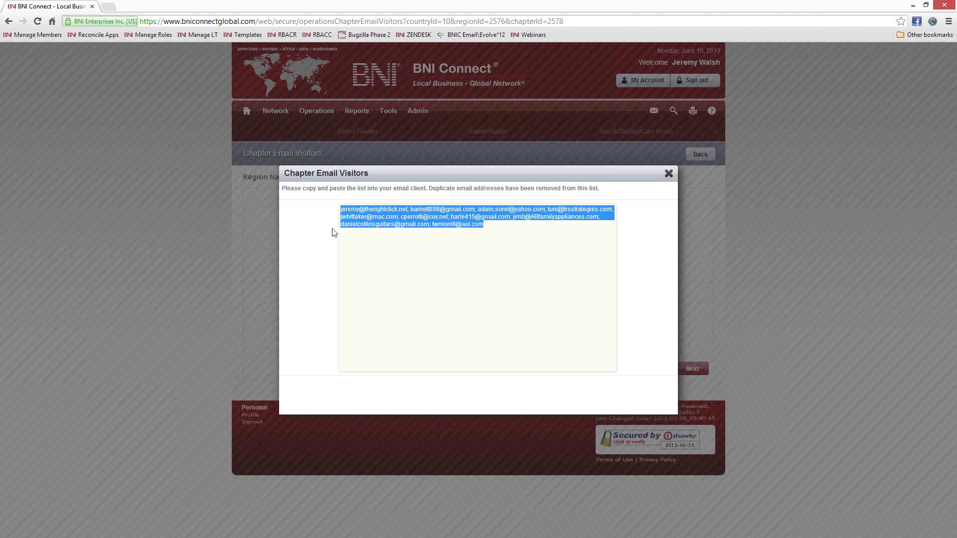
{"action": "right_click", "coordinate": [422, 214]}
{"action": "left_click", "coordinate": [465, 275]}
{"action": "left_click", "coordinate": [668, 173]}
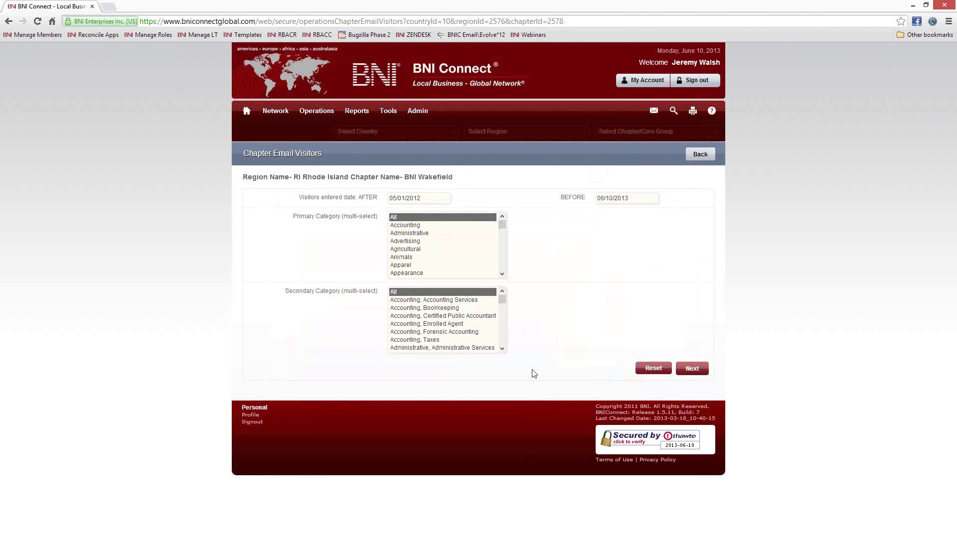
{"action": "left_click", "coordinate": [699, 155]}
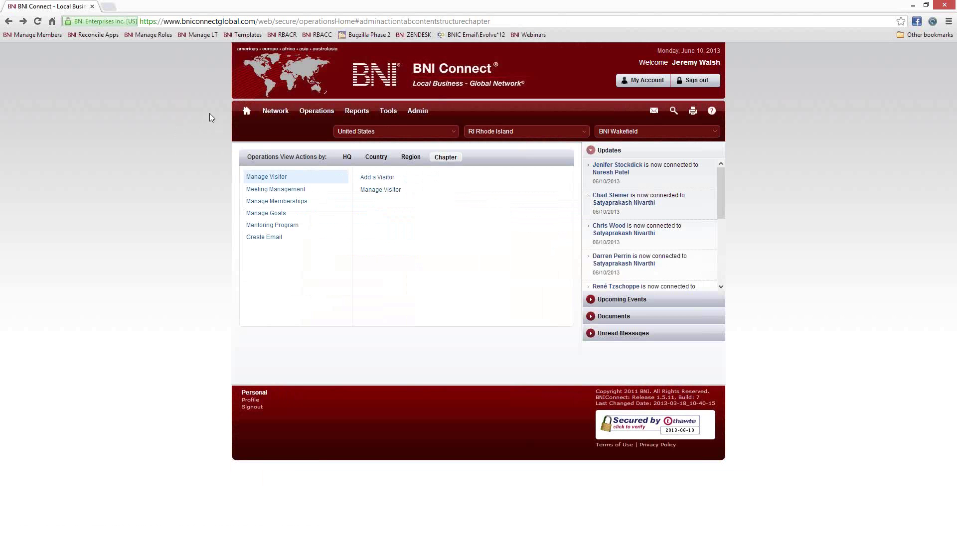
- Open the Email Visitor Invitation form from the chapter's Create Email options
{"action": "left_click", "coordinate": [256, 238]}
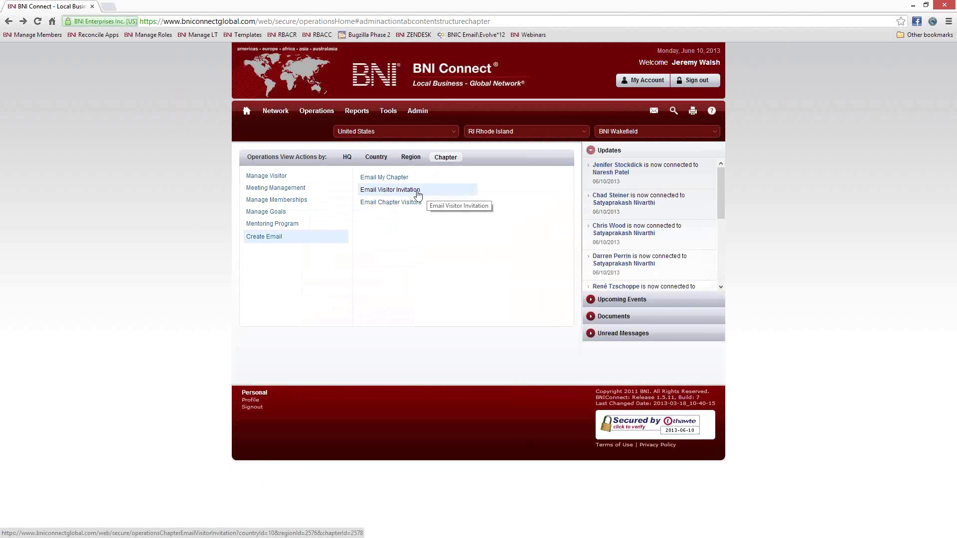
{"action": "left_click", "coordinate": [383, 192]}
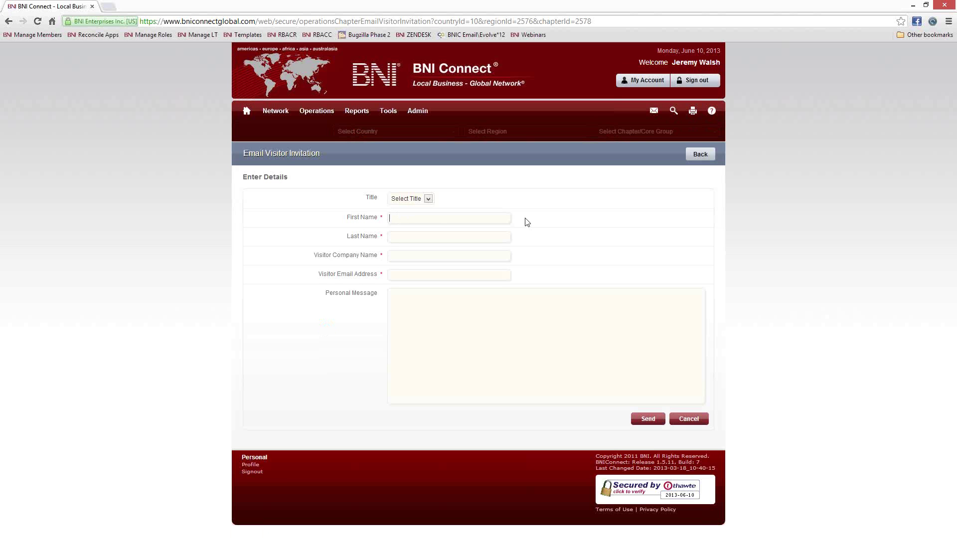
- Send an invitation with the visitor's name, e-mail, company 'Doe Industries' and a chamber-event personal message
{"action": "type", "text": "John"}
{"action": "key", "text": "Tab"}
{"action": "type", "text": "Doe"}
{"action": "key", "text": "Tab"}
{"action": "type", "text": "Doe Indust"}
{"action": "type", "text": "ries"}
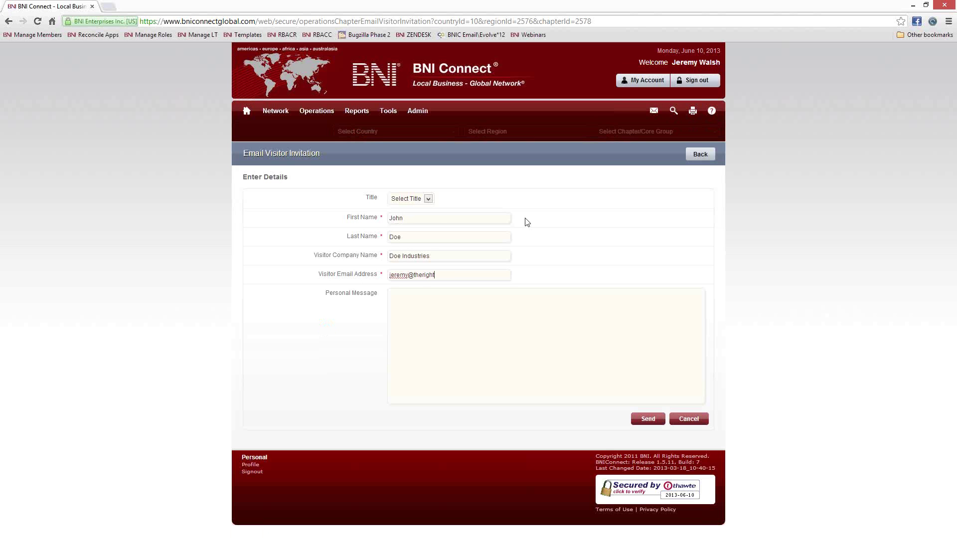
{"action": "left_click", "coordinate": [424, 292]}
{"action": "type", "text": "was great to see you at the cham"}
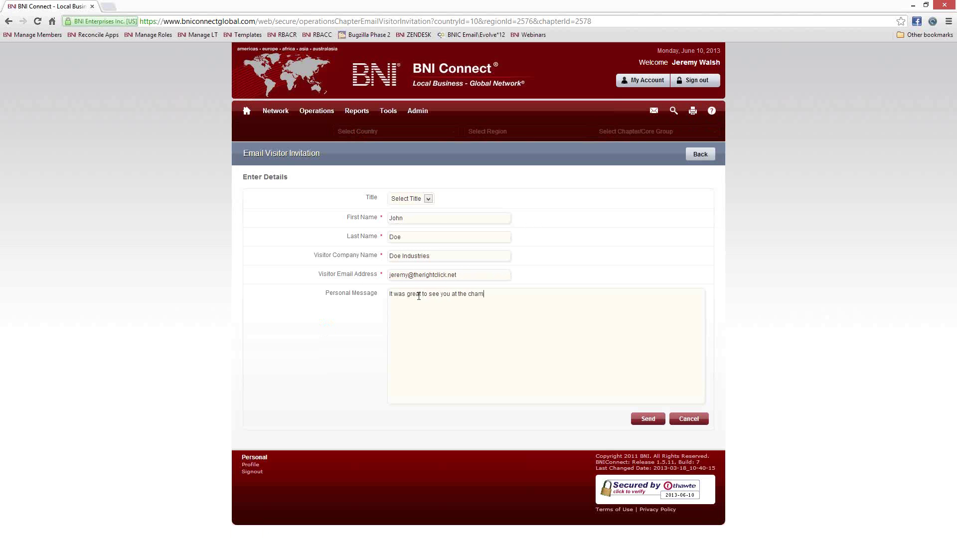
{"action": "type", "text": "ber event, I look forward to you visiting my BNI Cha"}
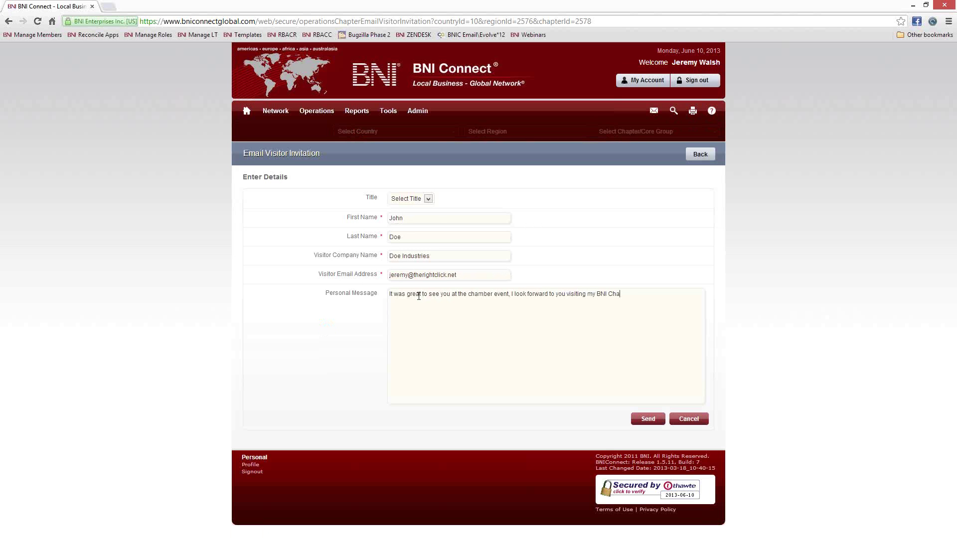
{"action": "type", "text": "pter!"}
{"action": "left_click", "coordinate": [642, 422]}
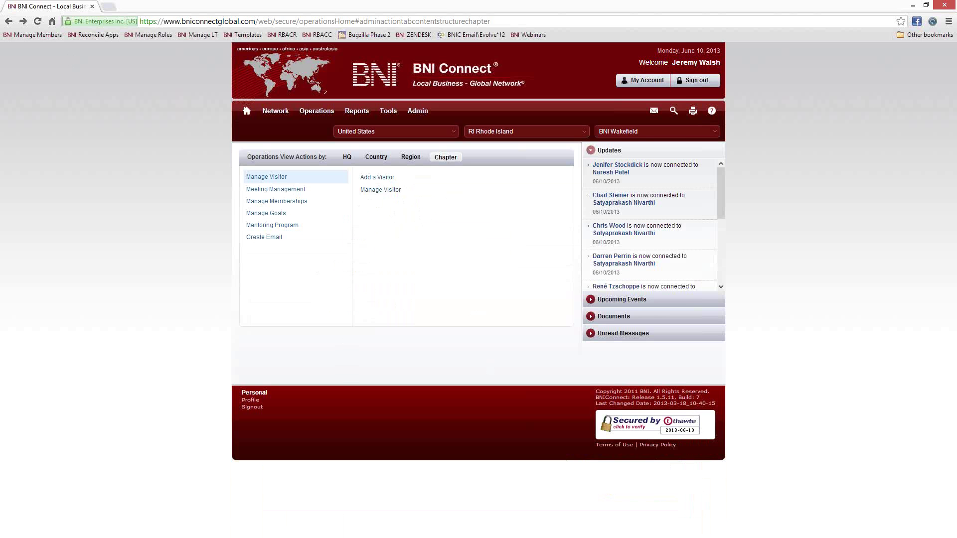
- Bring up the received invitation email in Outlook and scroll through it
{"action": "key", "text": "alt+Tab"}
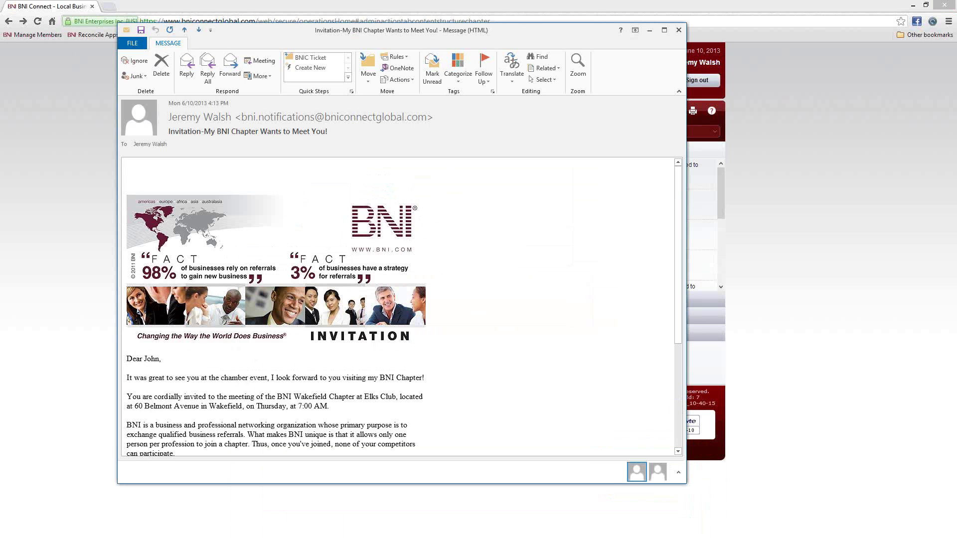
{"action": "left_click_drag", "start_coordinate": [496, 38], "coordinate": [597, 63]}
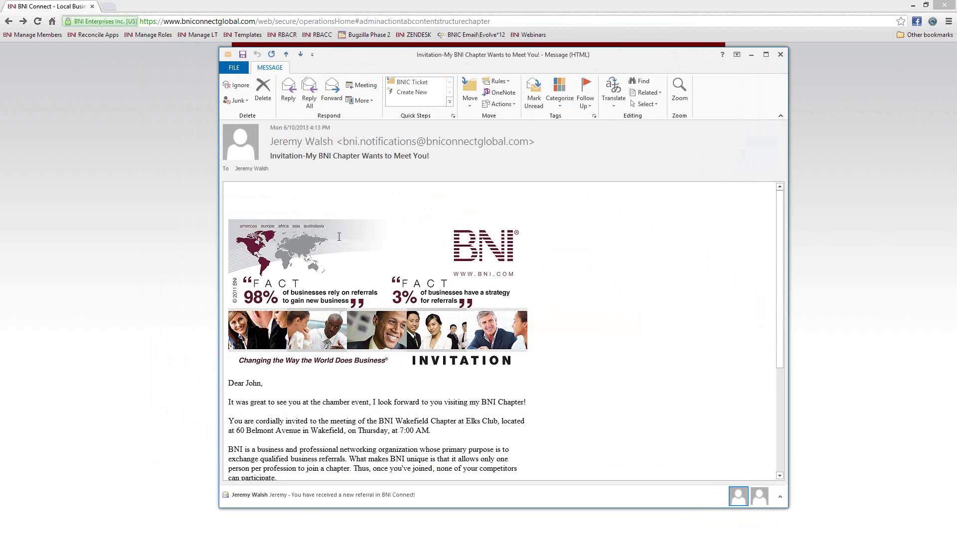
{"action": "scroll", "coordinate": [623, 283], "scroll_direction": "down", "scroll_amount": 1}
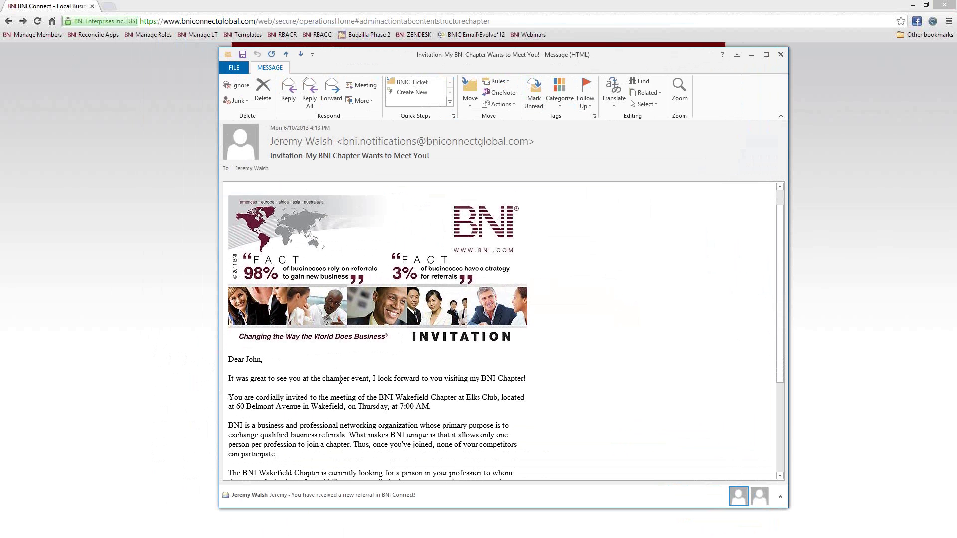
{"action": "scroll", "coordinate": [340, 380], "scroll_direction": "down", "scroll_amount": 6}
{"action": "scroll", "coordinate": [338, 379], "scroll_direction": "up", "scroll_amount": 6}
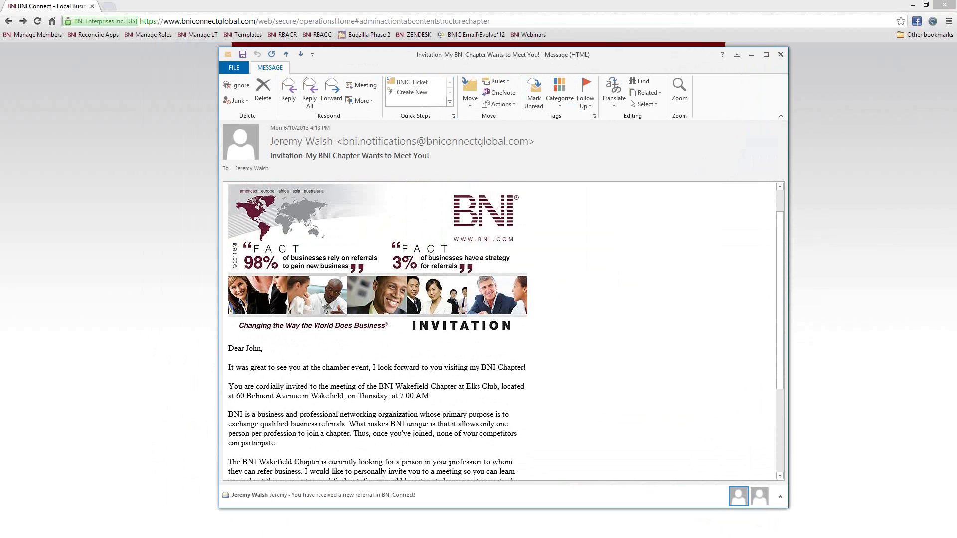
{"action": "scroll", "coordinate": [233, 257], "scroll_direction": "down", "scroll_amount": 5}
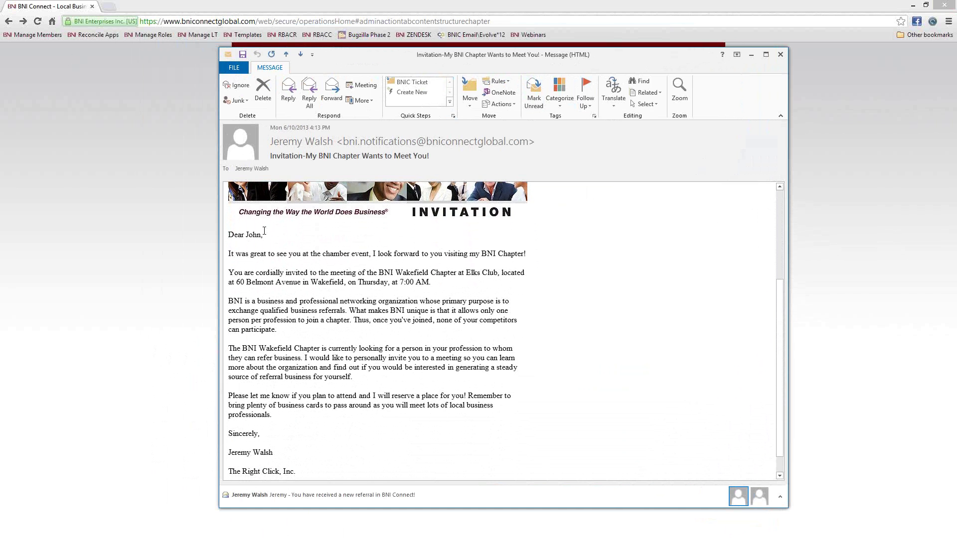
- Highlight the personal message, Elks Club meeting details and attendance request, then close the email
{"action": "left_click_drag", "start_coordinate": [228, 255], "coordinate": [522, 254]}
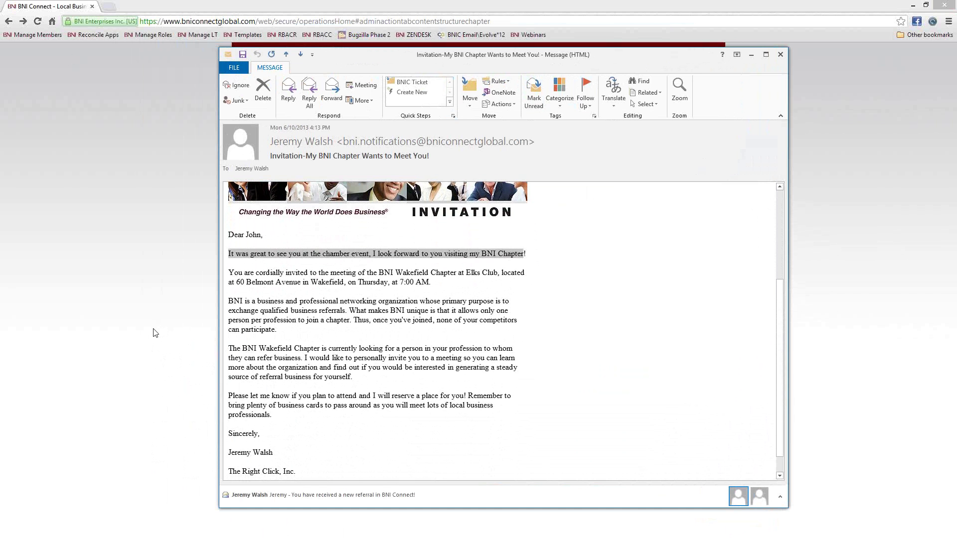
{"action": "scroll", "coordinate": [250, 325], "scroll_direction": "down", "scroll_amount": 1}
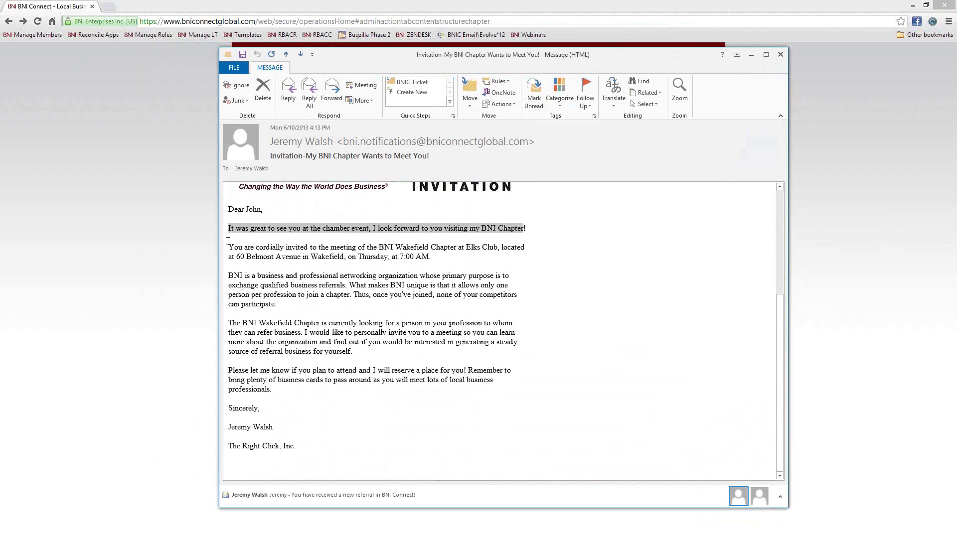
{"action": "left_click_drag", "start_coordinate": [230, 245], "coordinate": [500, 247]}
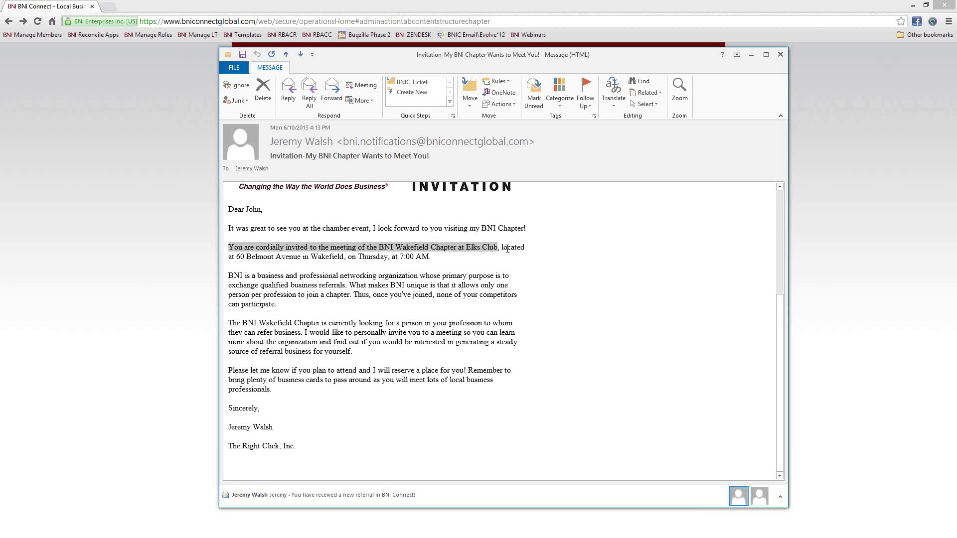
{"action": "left_click", "coordinate": [223, 264]}
{"action": "left_click_drag", "start_coordinate": [236, 257], "coordinate": [428, 258]}
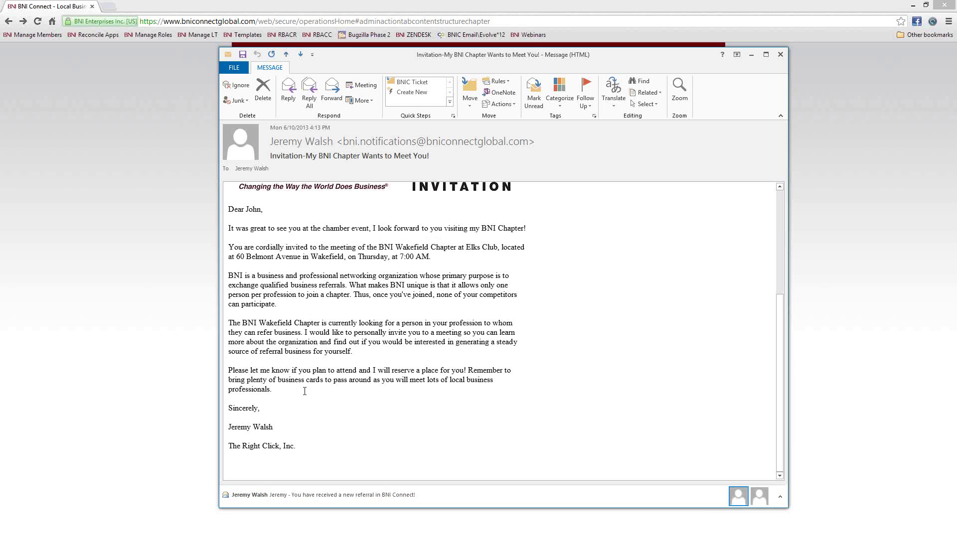
{"action": "left_click_drag", "start_coordinate": [272, 385], "coordinate": [250, 371]}
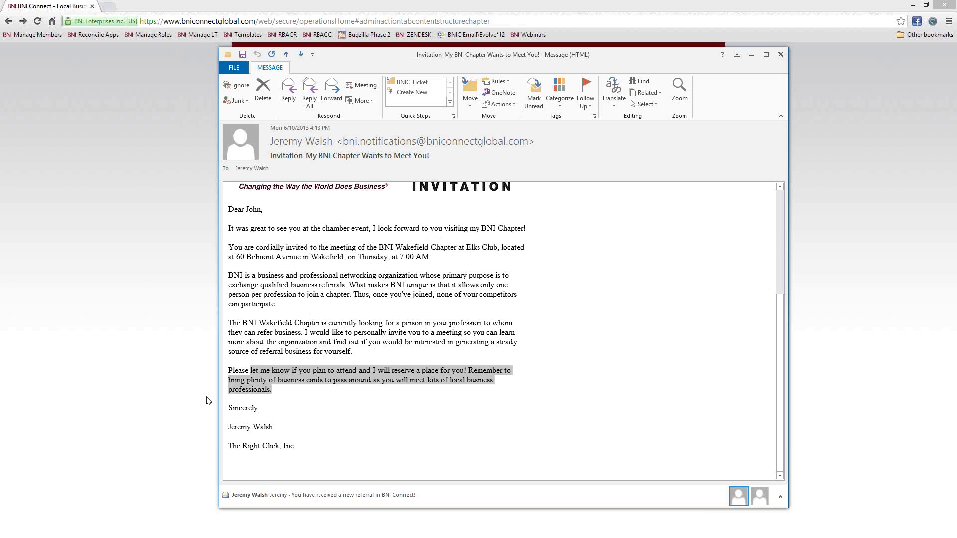
{"action": "left_click", "coordinate": [275, 447]}
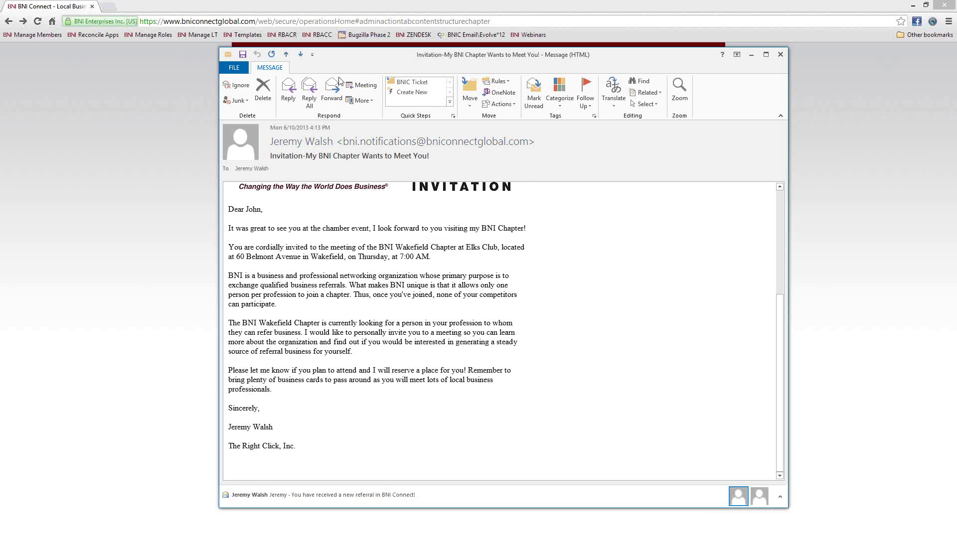
{"action": "scroll", "coordinate": [634, 187], "scroll_direction": "up", "scroll_amount": 1}
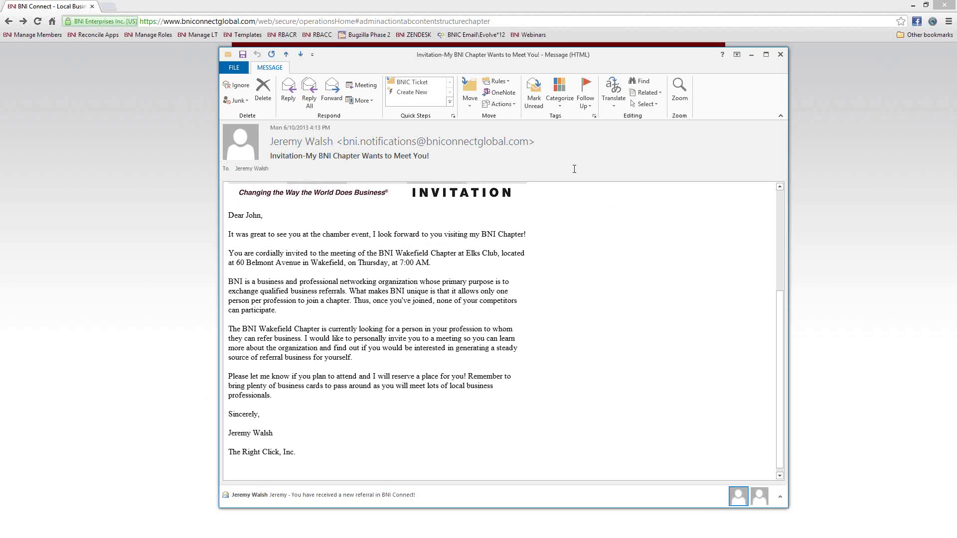
{"action": "left_click", "coordinate": [780, 56]}
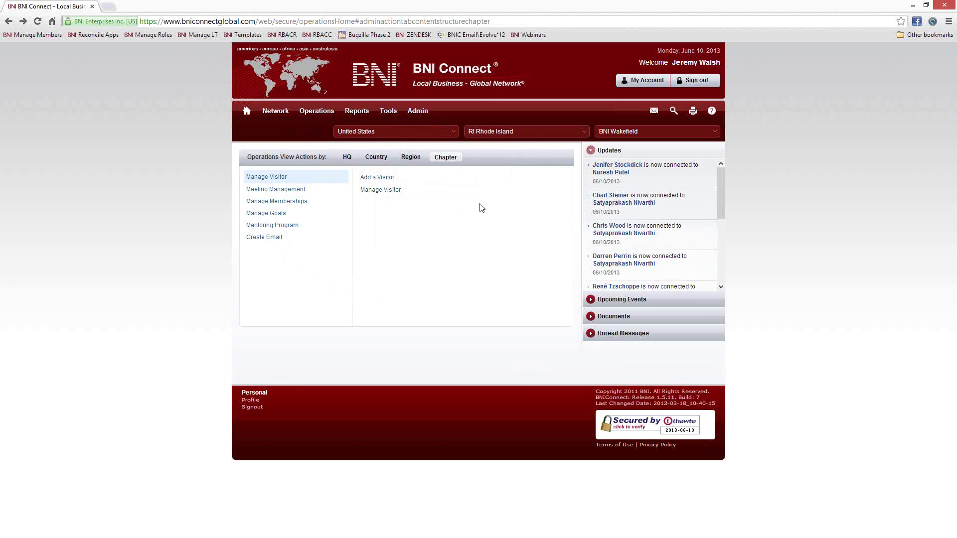
- Open the chapter-level Reports page, starting with the Chapter Roster Report
{"action": "mouse_move", "coordinate": [357, 111]}
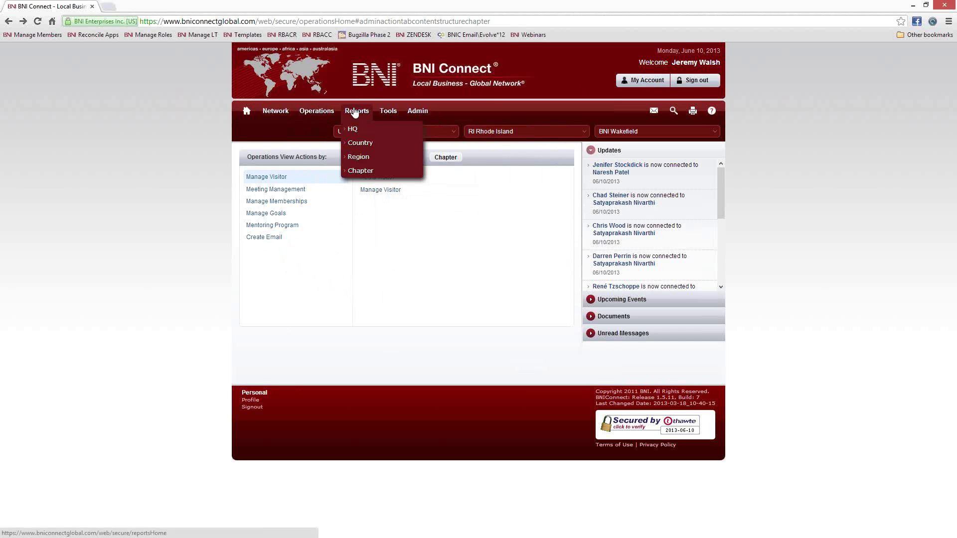
{"action": "left_click", "coordinate": [364, 172]}
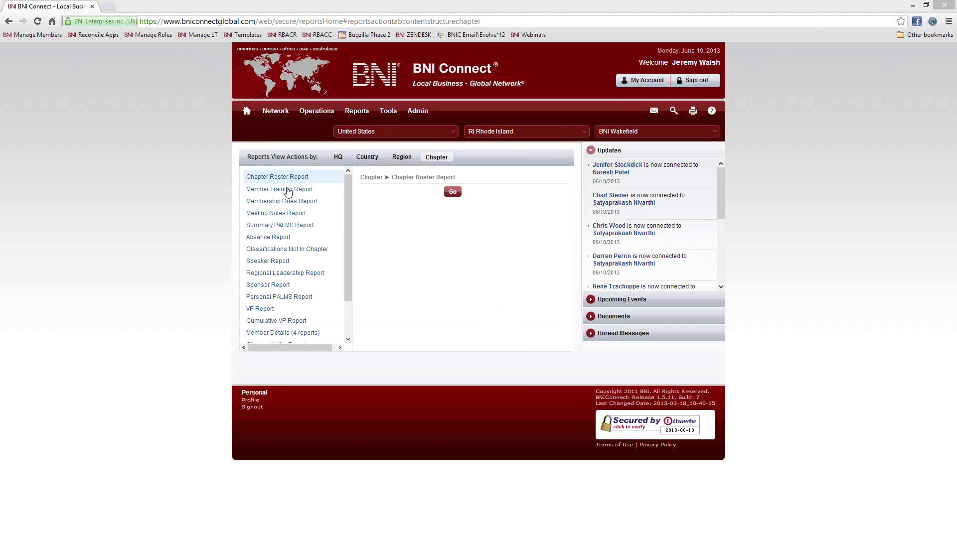
- Run the Chapter Roster Report and scroll through the officers and 56 members
{"action": "left_click", "coordinate": [452, 193]}
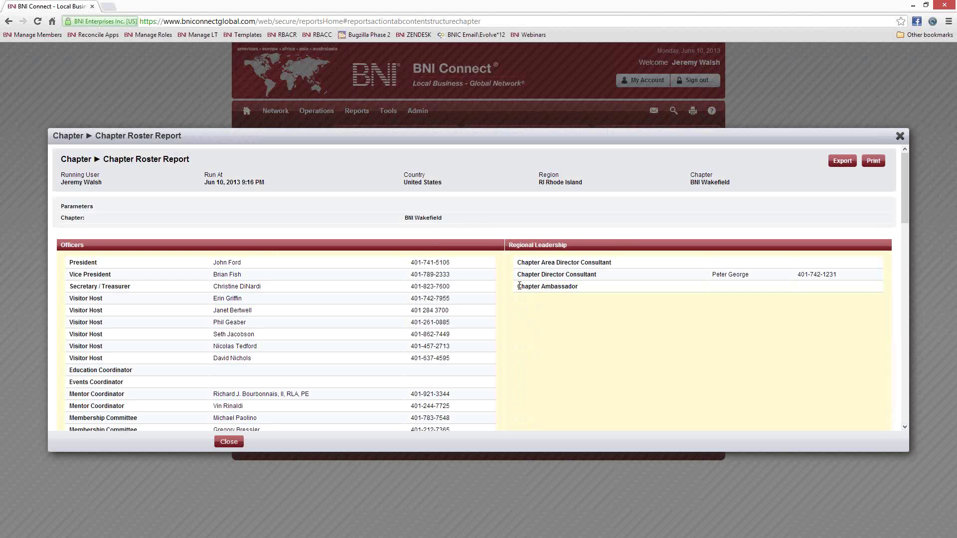
{"action": "scroll", "coordinate": [566, 344], "scroll_direction": "down", "scroll_amount": 3}
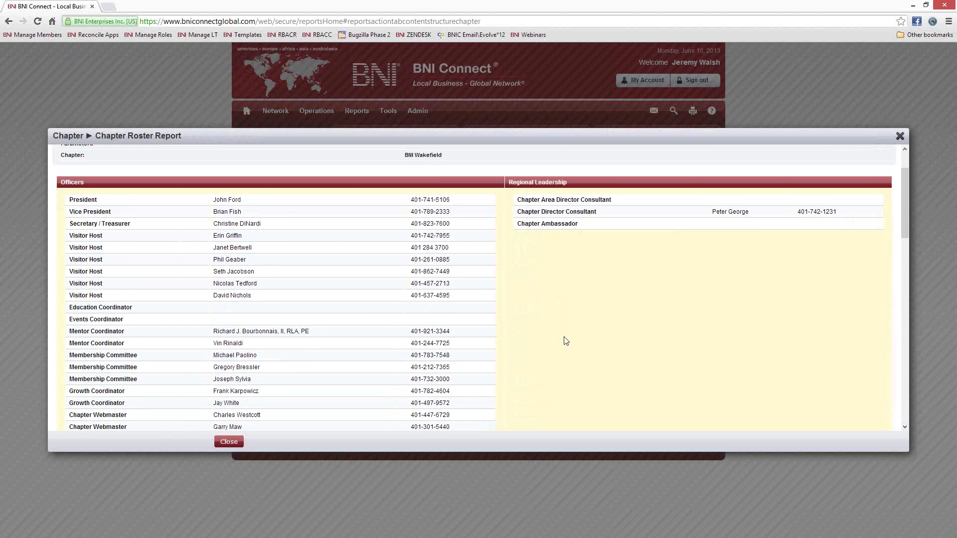
{"action": "scroll", "coordinate": [563, 329], "scroll_direction": "down", "scroll_amount": 10}
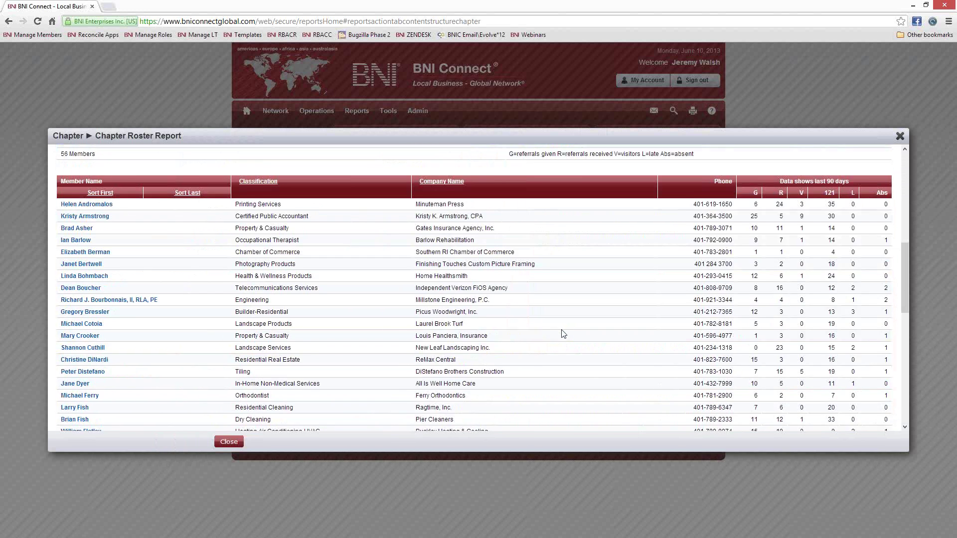
{"action": "scroll", "coordinate": [249, 327], "scroll_direction": "up", "scroll_amount": 3}
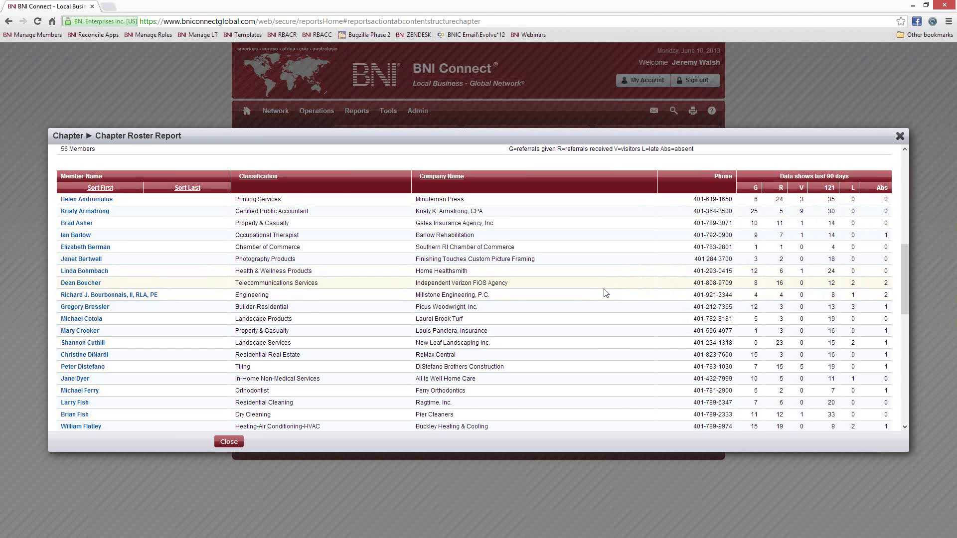
{"action": "scroll", "coordinate": [605, 293], "scroll_direction": "up", "scroll_amount": 3}
{"action": "scroll", "coordinate": [606, 293], "scroll_direction": "up", "scroll_amount": 3}
{"action": "scroll", "coordinate": [554, 243], "scroll_direction": "up", "scroll_amount": 2}
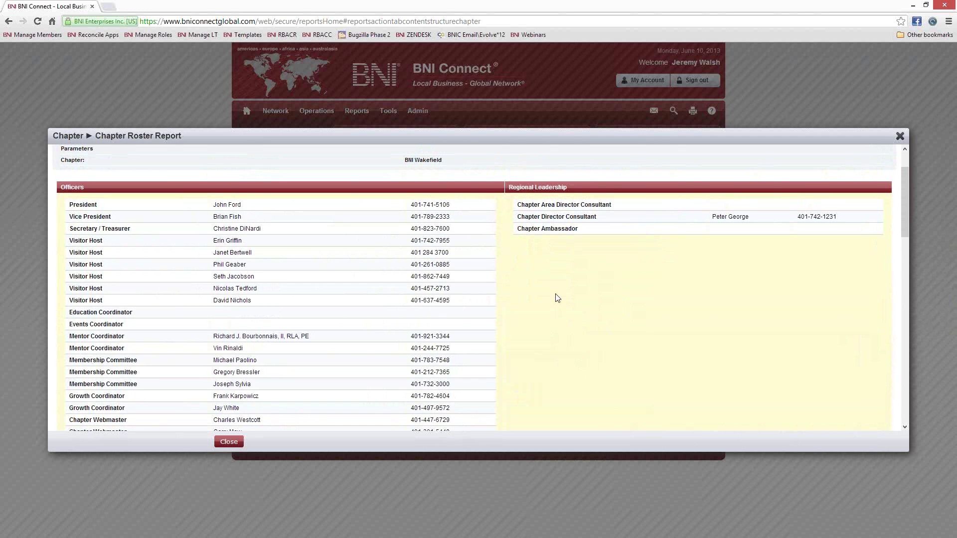
{"action": "scroll", "coordinate": [557, 298], "scroll_direction": "down", "scroll_amount": 1}
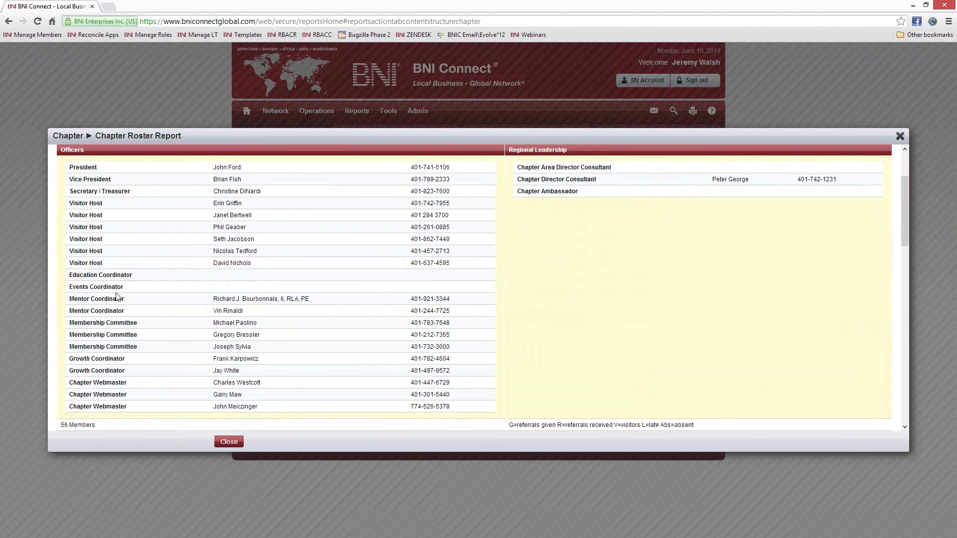
- Highlight the Membership Committee rows and the Director Consultant roles and phone, then close the report
{"action": "left_click_drag", "start_coordinate": [148, 351], "coordinate": [71, 323]}
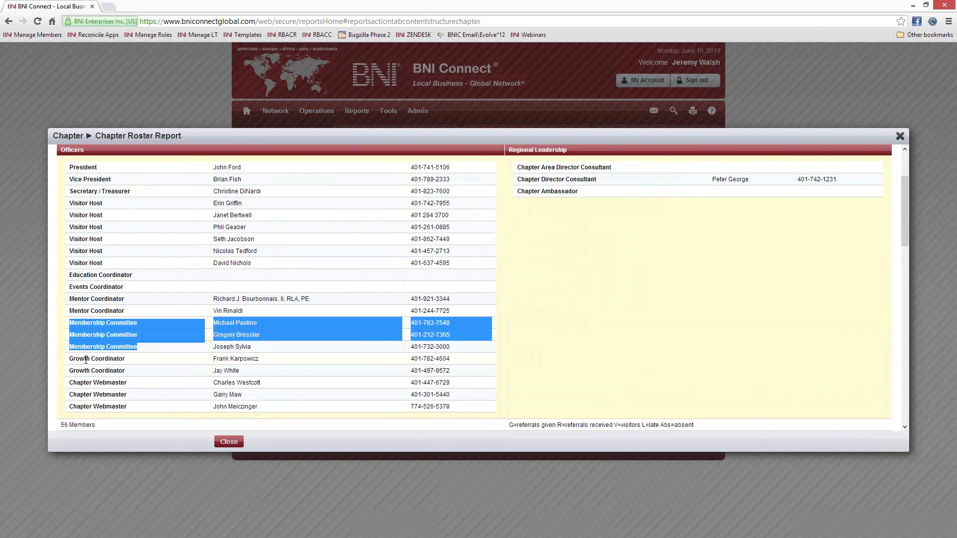
{"action": "left_click", "coordinate": [432, 323]}
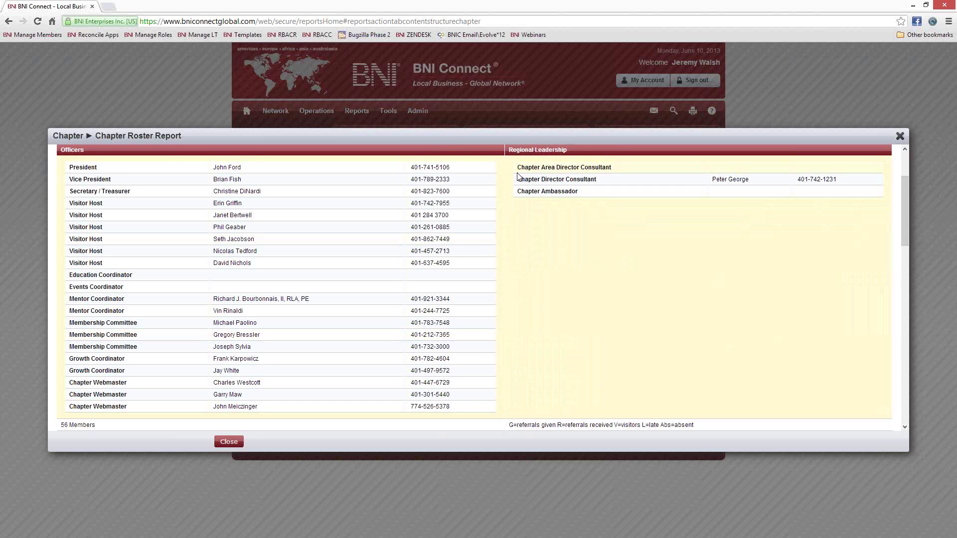
{"action": "left_click_drag", "start_coordinate": [517, 179], "coordinate": [601, 180]}
{"action": "left_click_drag", "start_coordinate": [842, 181], "coordinate": [797, 179]}
{"action": "left_click_drag", "start_coordinate": [617, 167], "coordinate": [515, 168]}
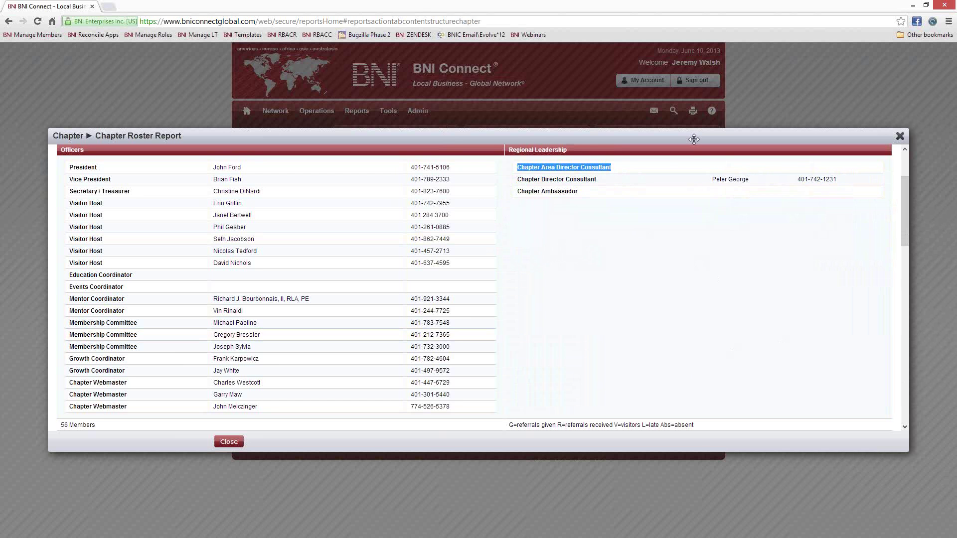
{"action": "left_click", "coordinate": [900, 138]}
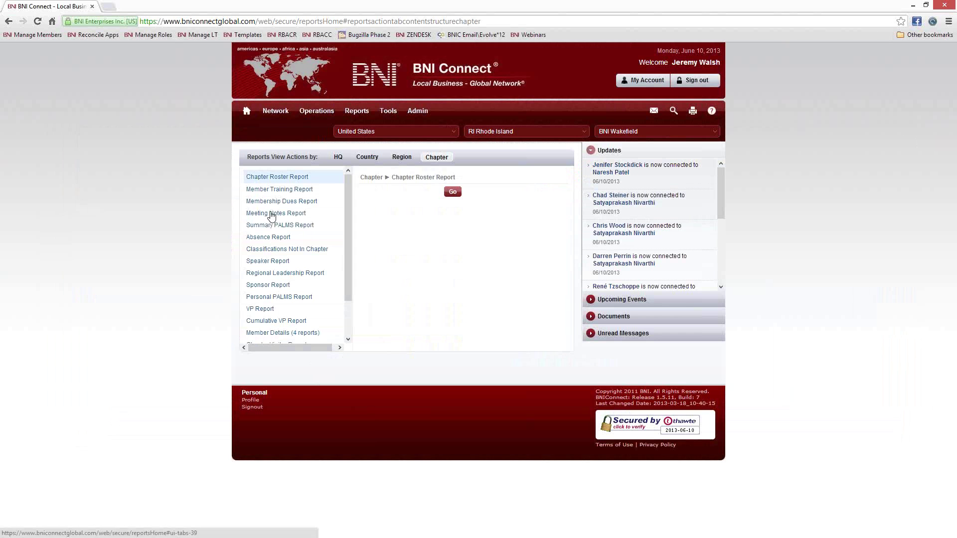
- Select the Meeting Notes Report from the chapter reports list
{"action": "left_click", "coordinate": [269, 214]}
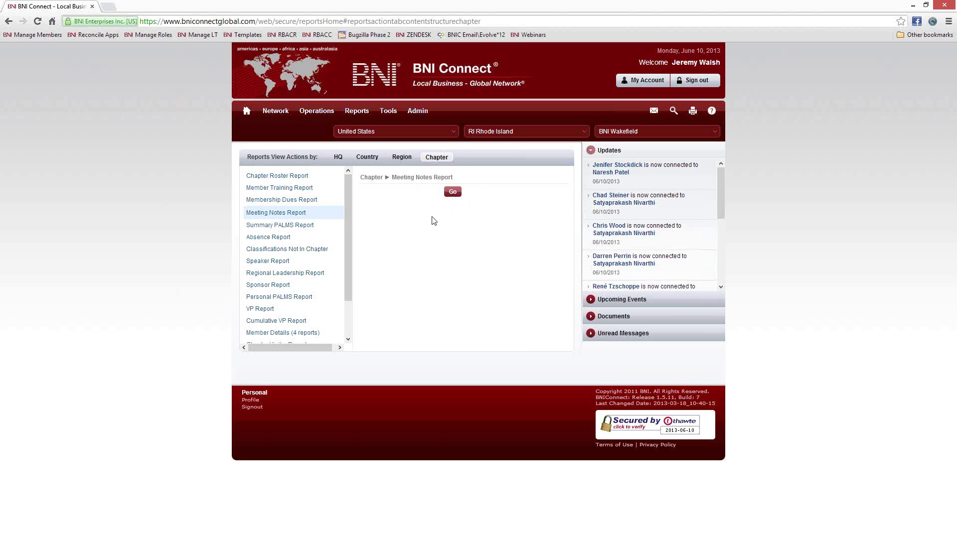
- Run the Meeting Notes Report for BNI Wakefield and scroll through the member list
{"action": "left_click", "coordinate": [453, 193]}
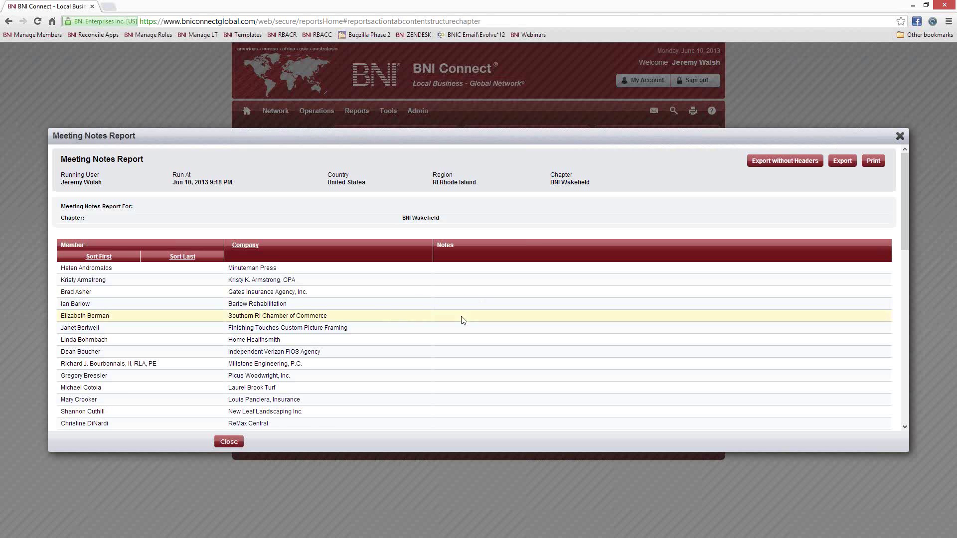
{"action": "scroll", "coordinate": [459, 260], "scroll_direction": "down", "scroll_amount": 3}
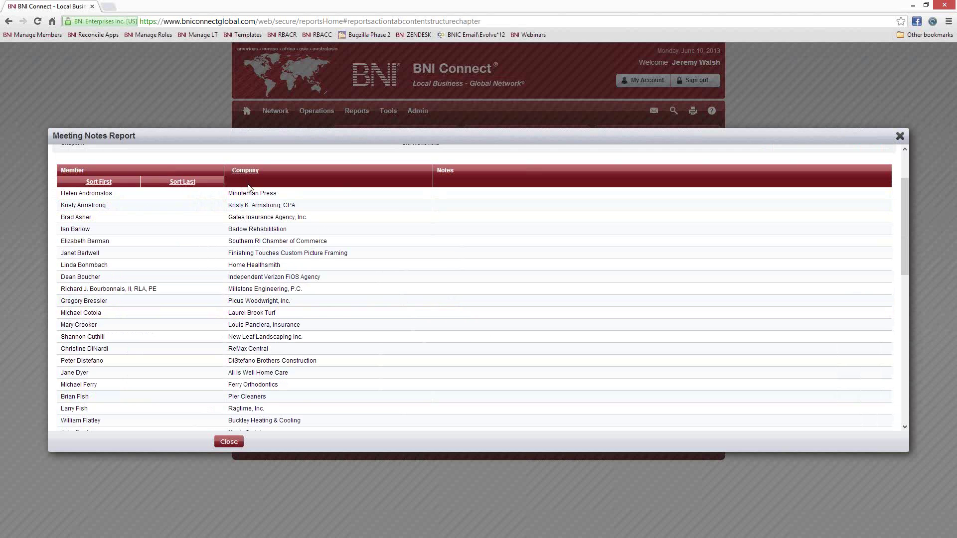
{"action": "scroll", "coordinate": [298, 362], "scroll_direction": "up", "scroll_amount": 1}
{"action": "scroll", "coordinate": [298, 362], "scroll_direction": "up", "scroll_amount": 2}
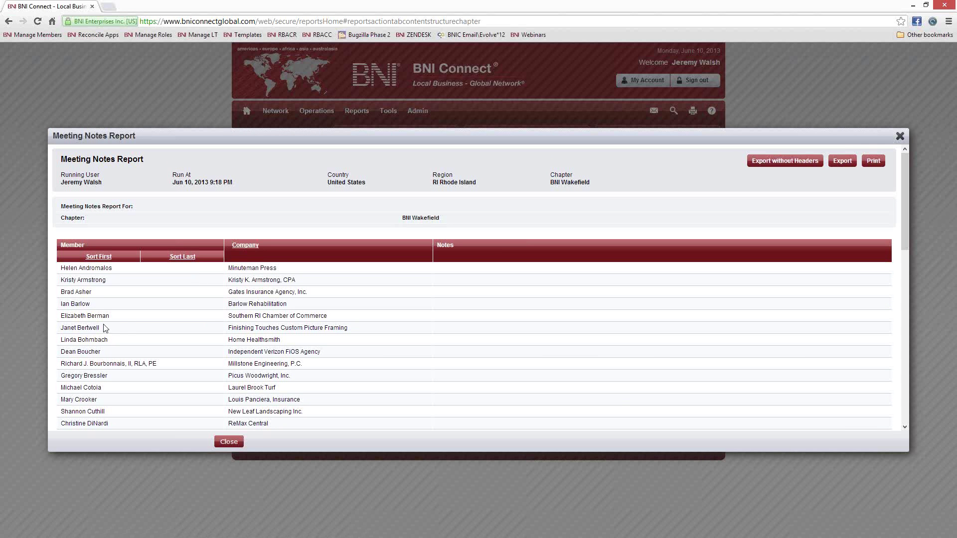
- Sort the members ascending by first name
{"action": "left_click", "coordinate": [97, 258]}
{"action": "left_click", "coordinate": [97, 259]}
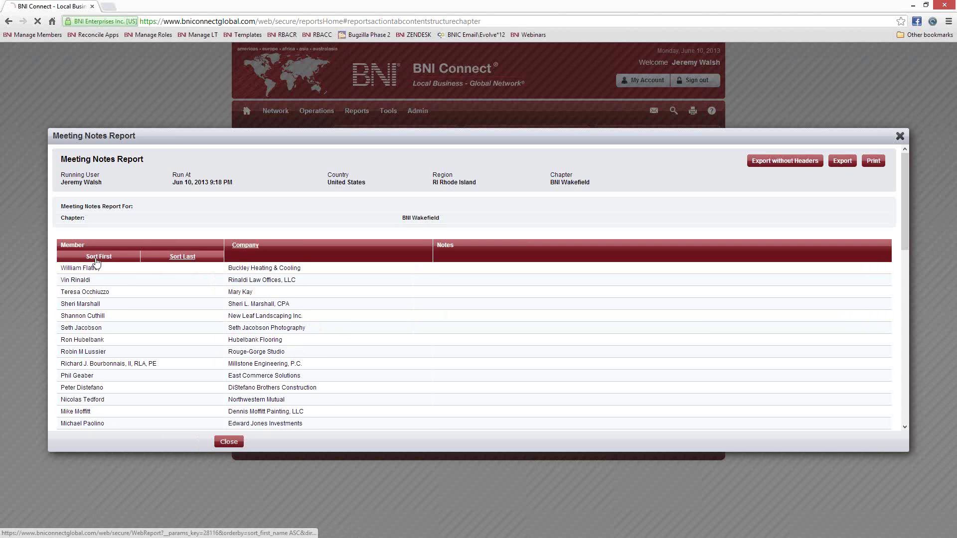
{"action": "scroll", "coordinate": [129, 314], "scroll_direction": "down", "scroll_amount": 2}
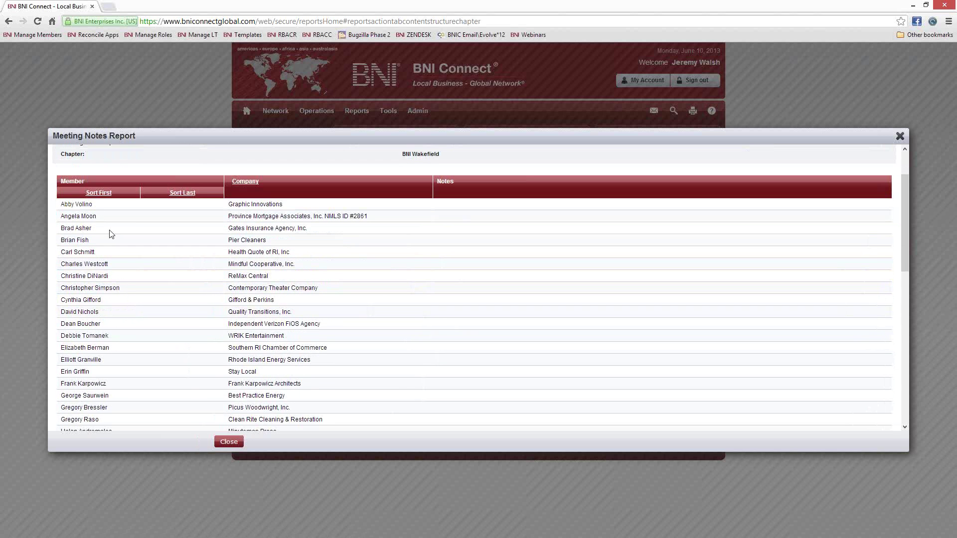
{"action": "left_click", "coordinate": [98, 194]}
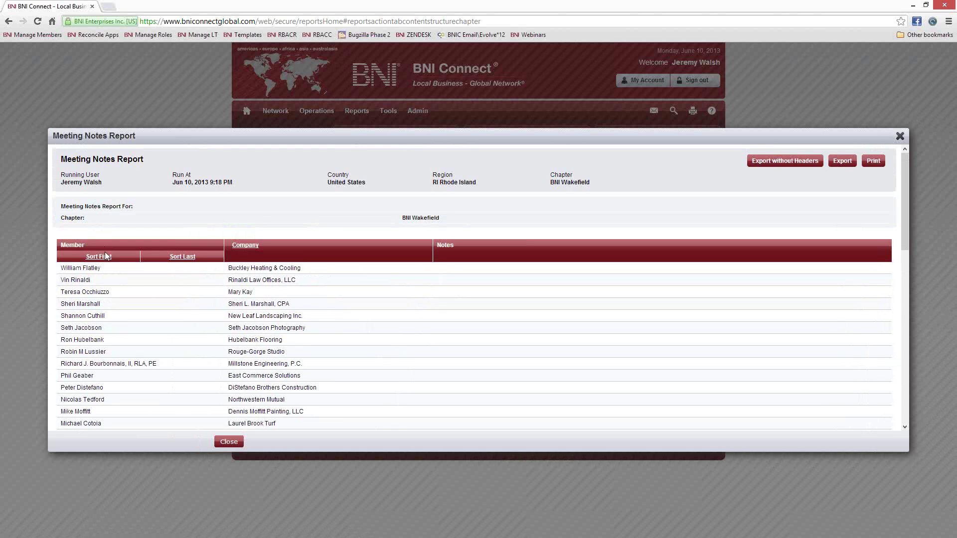
{"action": "left_click", "coordinate": [98, 258]}
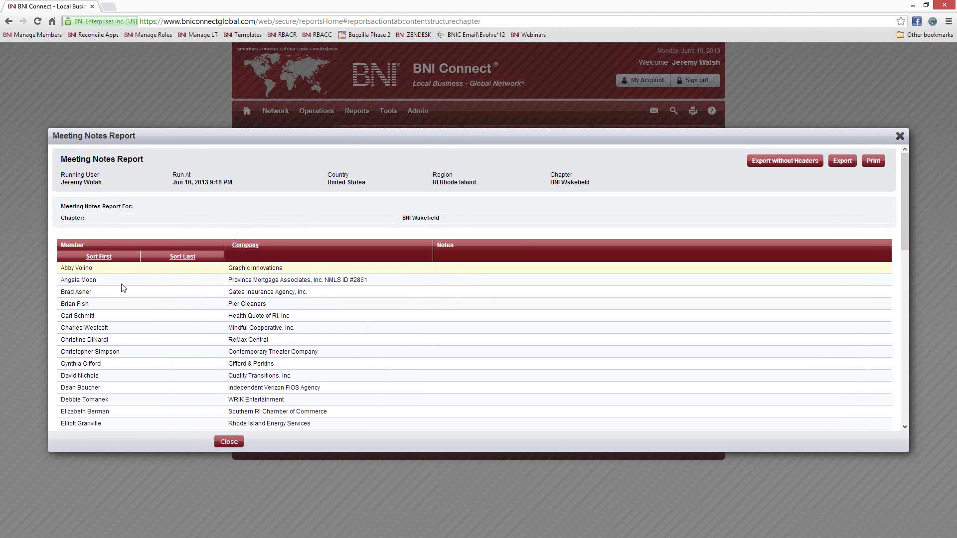
{"action": "scroll", "coordinate": [160, 333], "scroll_direction": "down", "scroll_amount": 3}
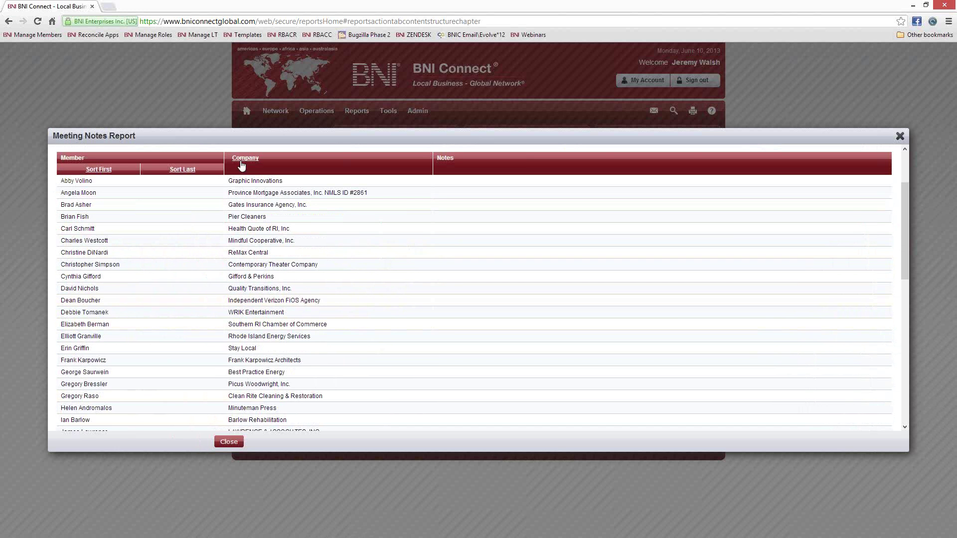
{"action": "scroll", "coordinate": [283, 259], "scroll_direction": "up", "scroll_amount": 3}
{"action": "scroll", "coordinate": [283, 259], "scroll_direction": "up", "scroll_amount": 1}
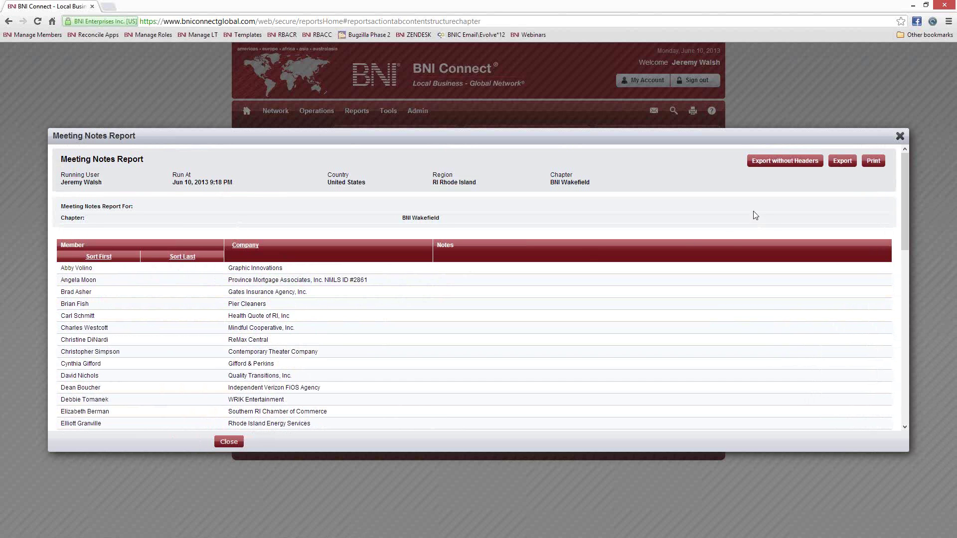
{"action": "left_click", "coordinate": [873, 161]}
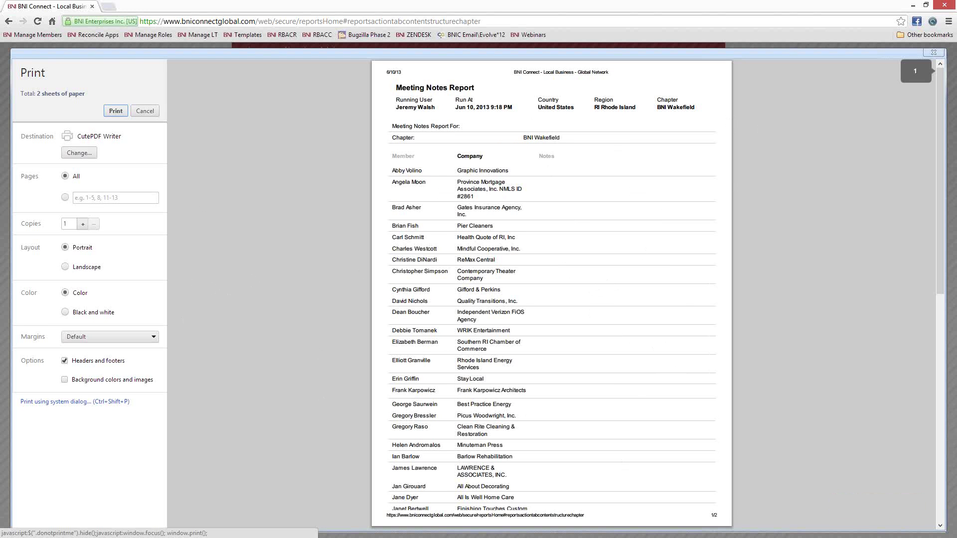
{"action": "left_click", "coordinate": [66, 266]}
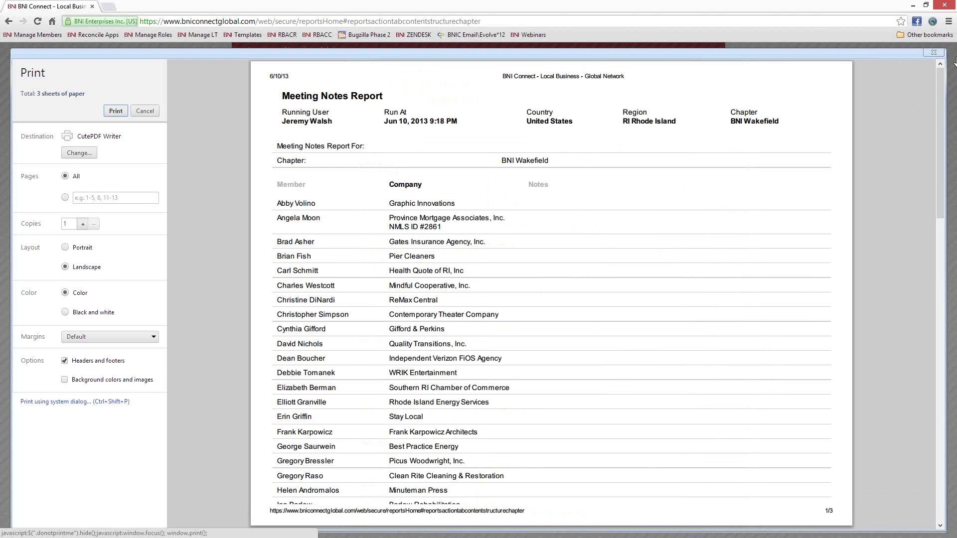
{"action": "left_click", "coordinate": [931, 53]}
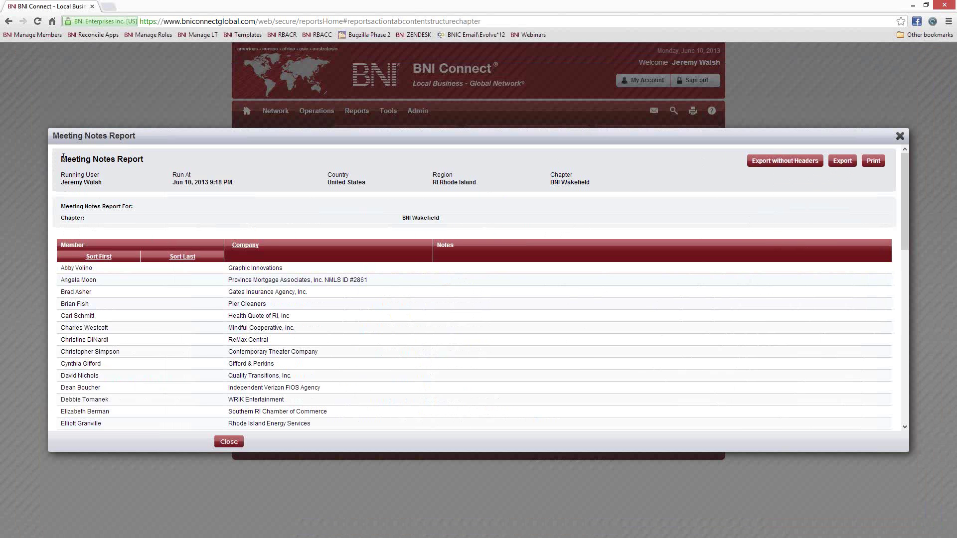
- Export the Meeting Notes Report without headers as a Chapter Meeting Notes .xls file
{"action": "left_click_drag", "start_coordinate": [62, 157], "coordinate": [464, 225]}
{"action": "left_click", "coordinate": [113, 177]}
{"action": "left_click", "coordinate": [771, 166]}
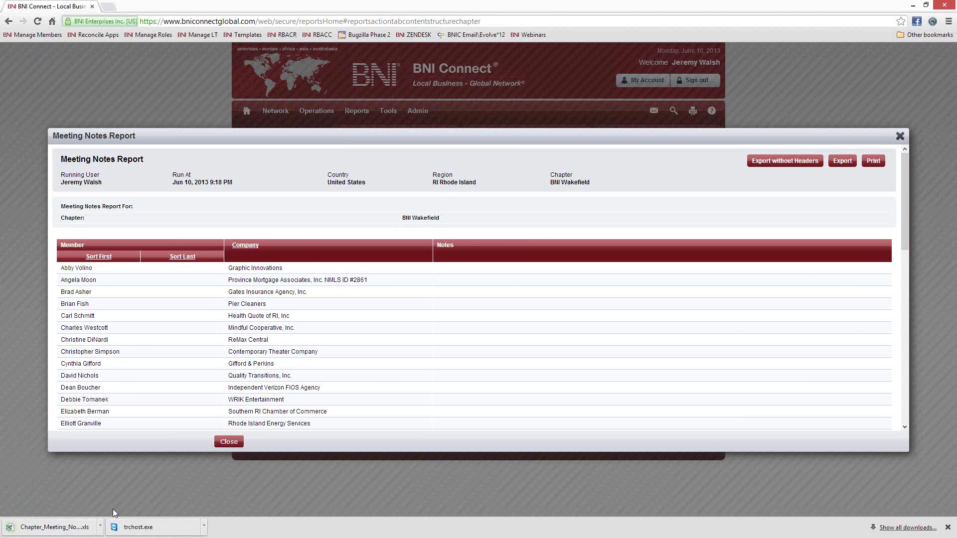
- Open the downloaded Chapter_Meeting_Notes_Report .xls in Excel, accept the format warning and enable editing
{"action": "left_click", "coordinate": [52, 532]}
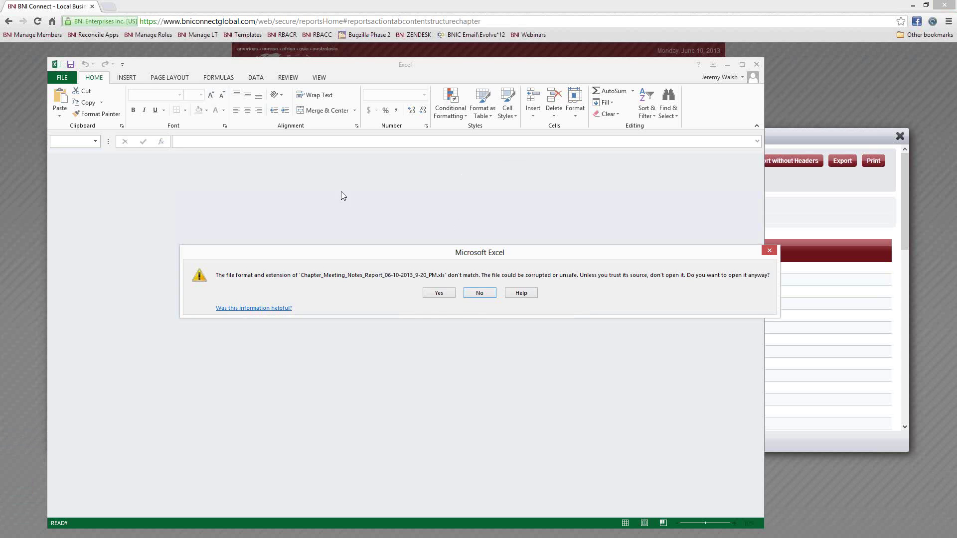
{"action": "left_click", "coordinate": [438, 294]}
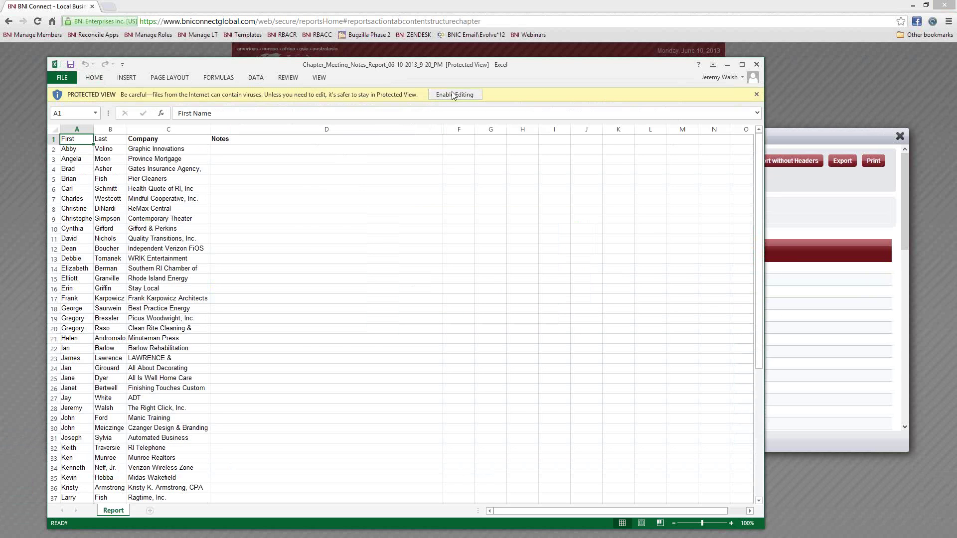
{"action": "left_click", "coordinate": [453, 95]}
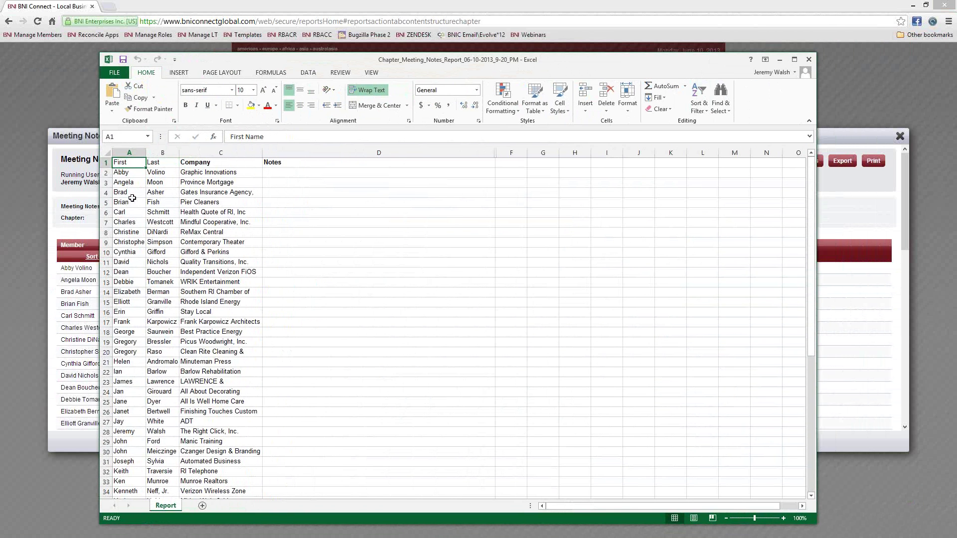
{"action": "scroll", "coordinate": [316, 314], "scroll_direction": "down", "scroll_amount": 3}
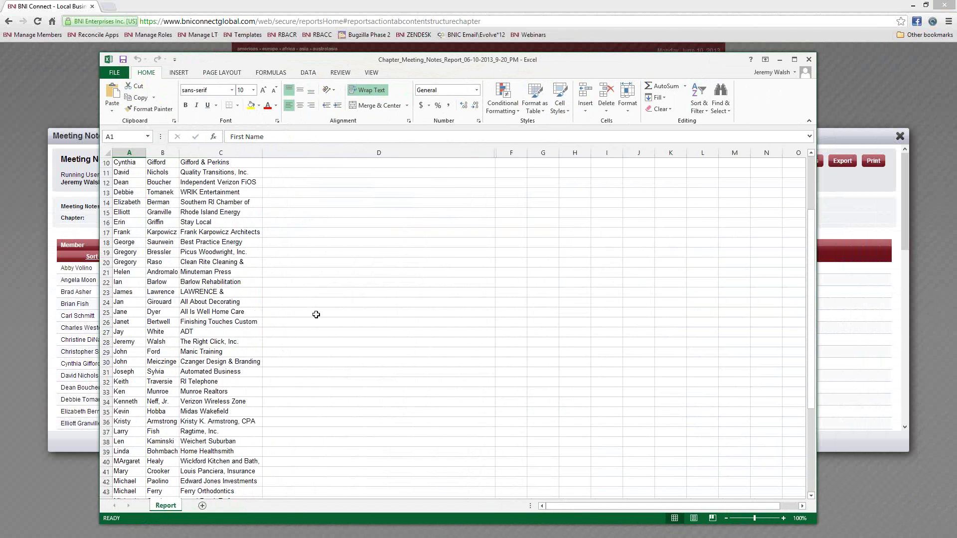
{"action": "scroll", "coordinate": [316, 314], "scroll_direction": "up", "scroll_amount": 3}
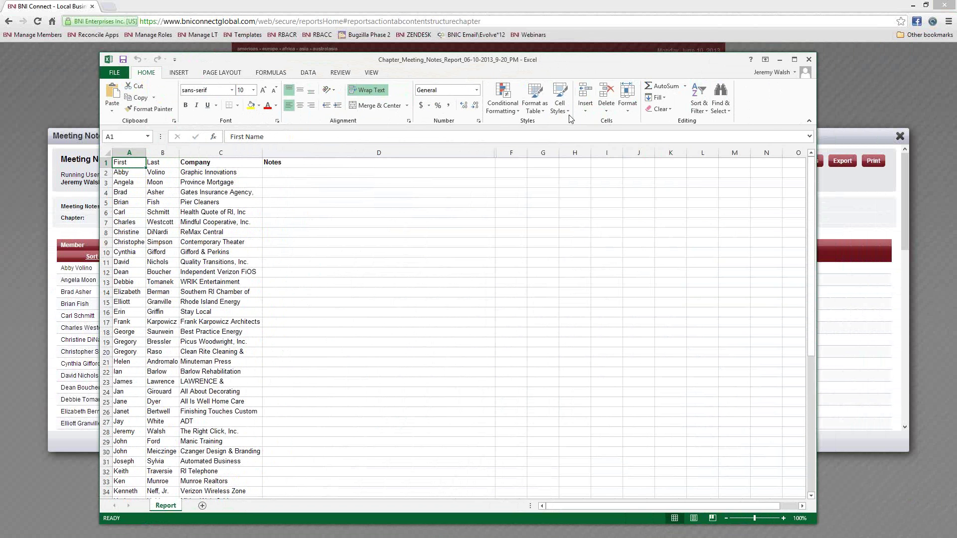
- Format range $A$1:$D$57 as a table with headers in an orange Medium style
{"action": "left_click", "coordinate": [535, 100]}
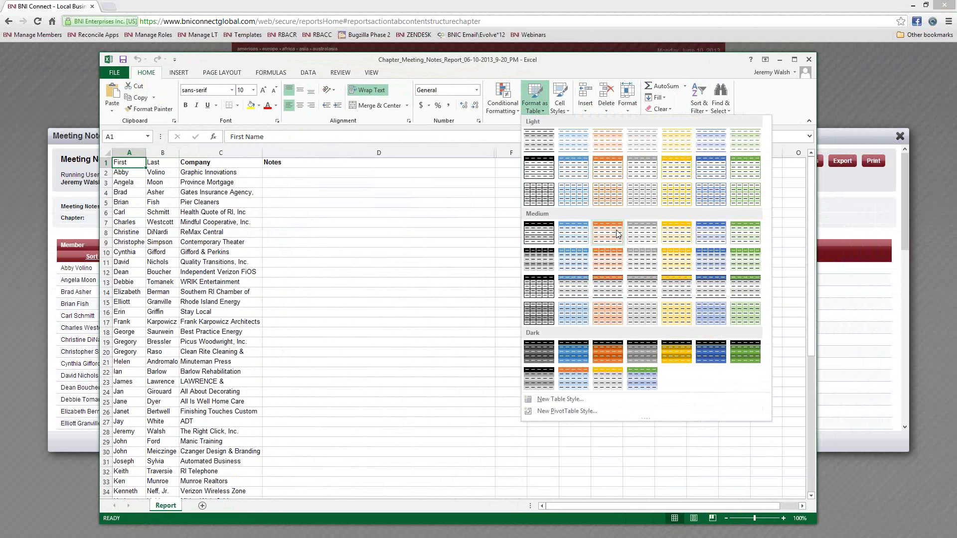
{"action": "left_click", "coordinate": [615, 232]}
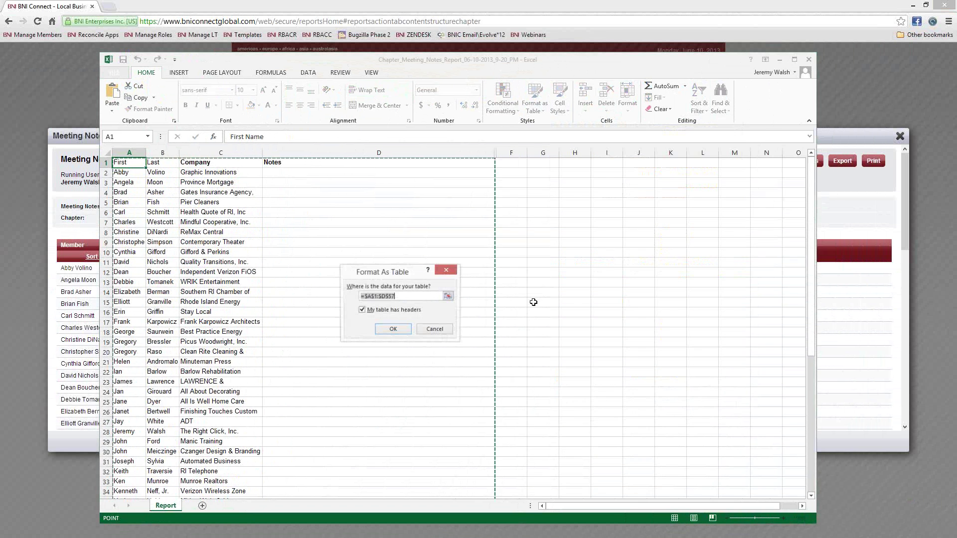
{"action": "left_click", "coordinate": [394, 331]}
{"action": "left_click", "coordinate": [305, 222]}
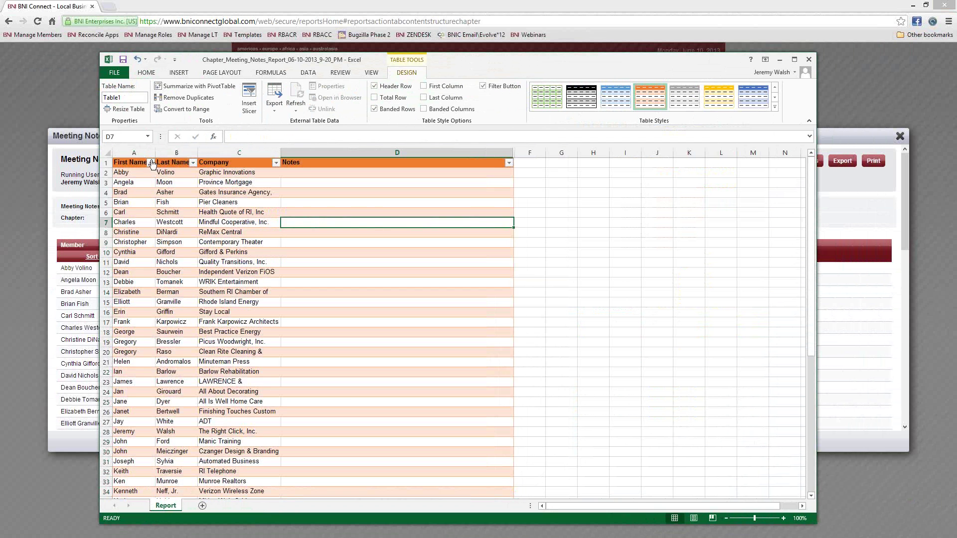
{"action": "left_click", "coordinate": [501, 253]}
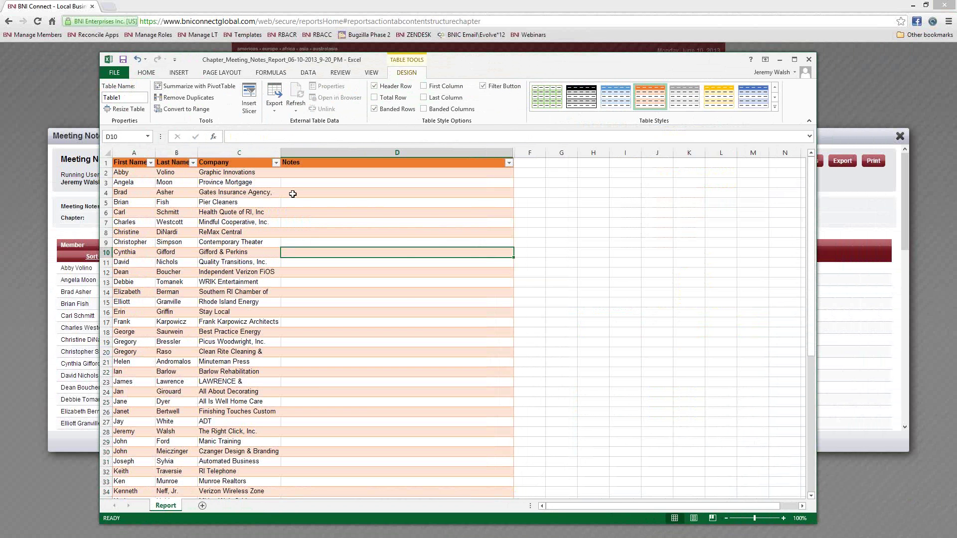
- Widen all columns, make the Notes column much wider and make every row taller
{"action": "left_click", "coordinate": [107, 157]}
{"action": "left_click_drag", "start_coordinate": [155, 153], "coordinate": [170, 152]}
{"action": "left_click", "coordinate": [350, 152]}
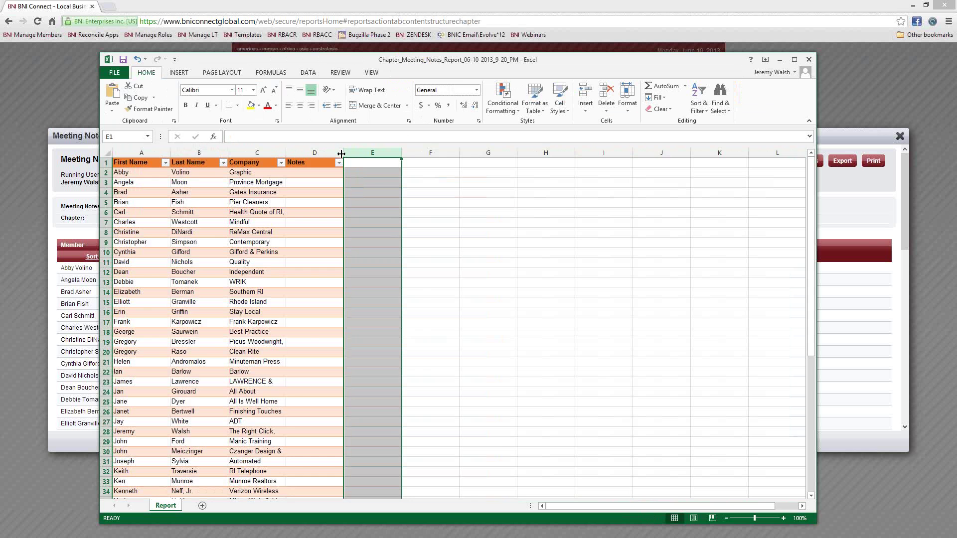
{"action": "left_click_drag", "start_coordinate": [343, 153], "coordinate": [626, 152]}
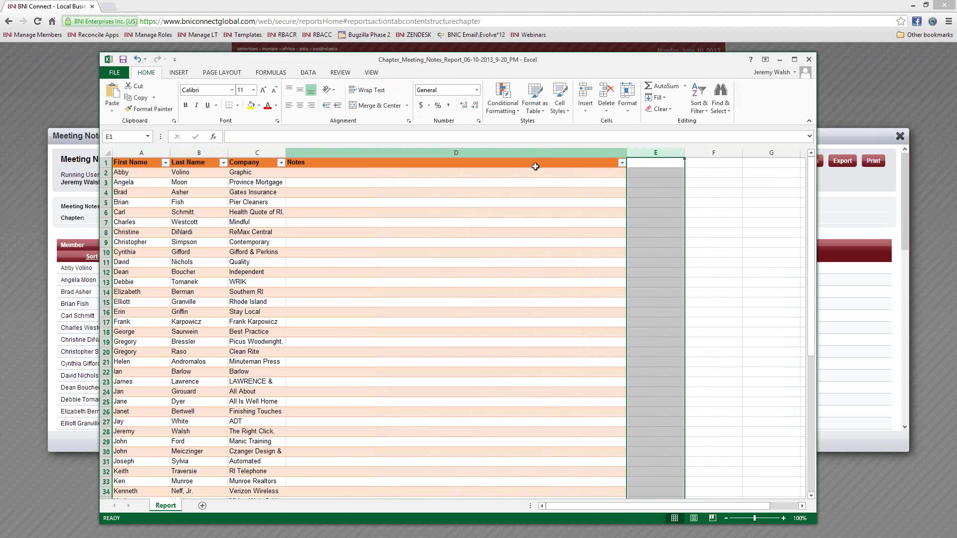
{"action": "left_click", "coordinate": [108, 153]}
{"action": "mouse_move", "coordinate": [106, 168]}
{"action": "left_mouse_down"}
{"action": "mouse_move", "coordinate": [107, 204]}
{"action": "mouse_move", "coordinate": [106, 168]}
{"action": "left_mouse_up"}
- Check Notes cells D3 and D2, then close the workbook without saving
{"action": "left_click", "coordinate": [395, 262]}
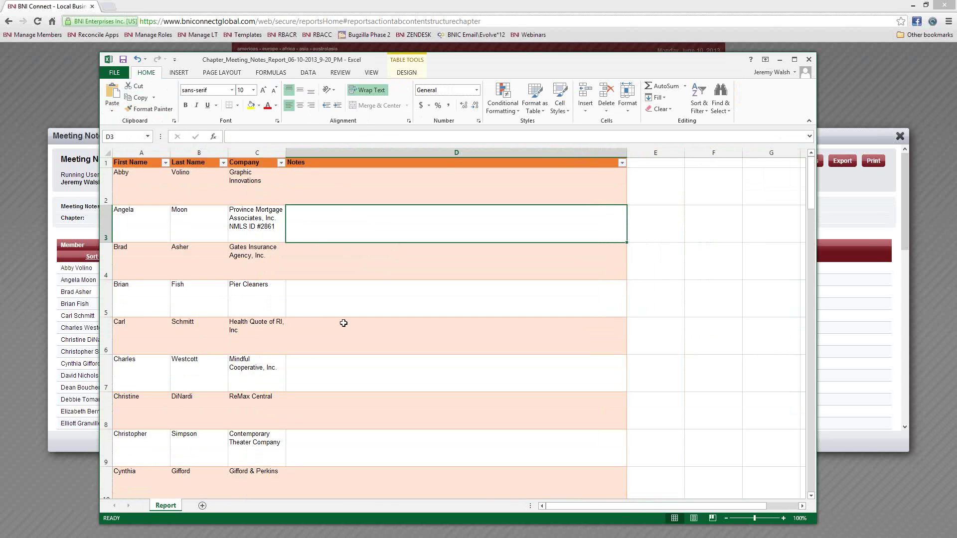
{"action": "left_click", "coordinate": [304, 194]}
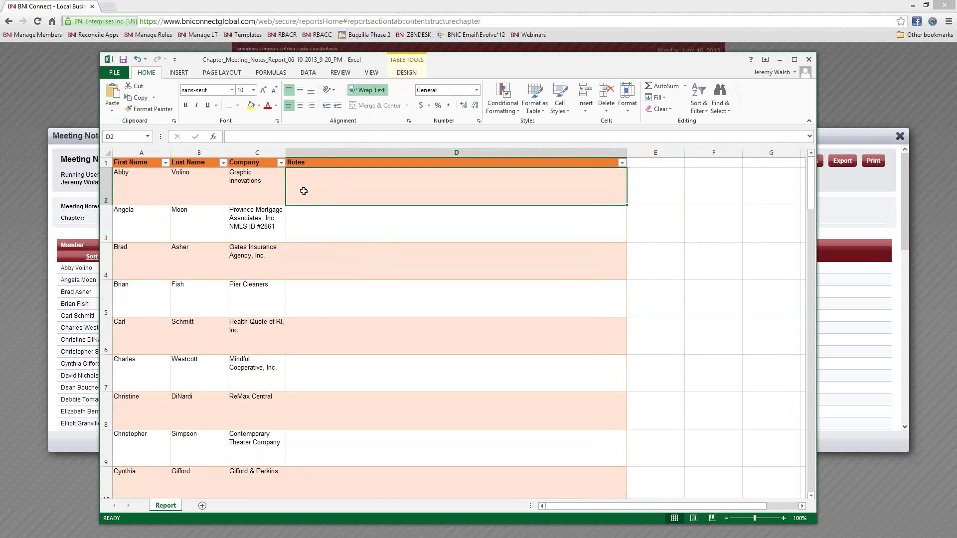
{"action": "left_click", "coordinate": [808, 59]}
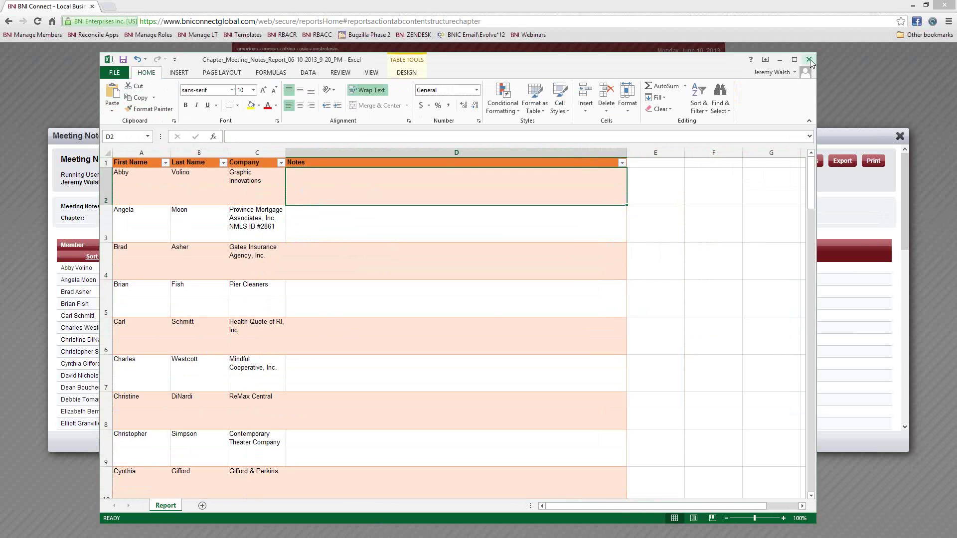
{"action": "left_click", "coordinate": [479, 287]}
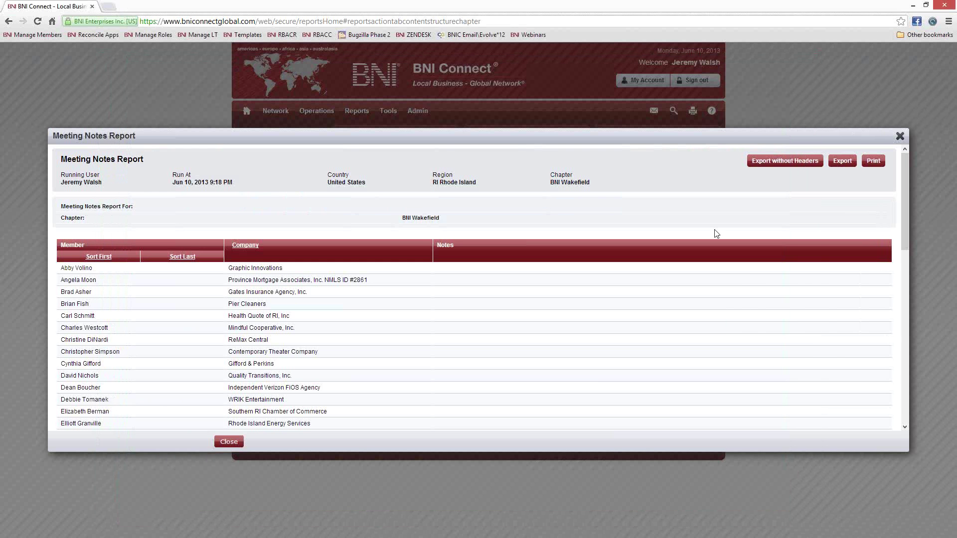
- Close the Meeting Notes Report and set the Summary PALMS Report start date to 05/01/2013
{"action": "left_click", "coordinate": [905, 137]}
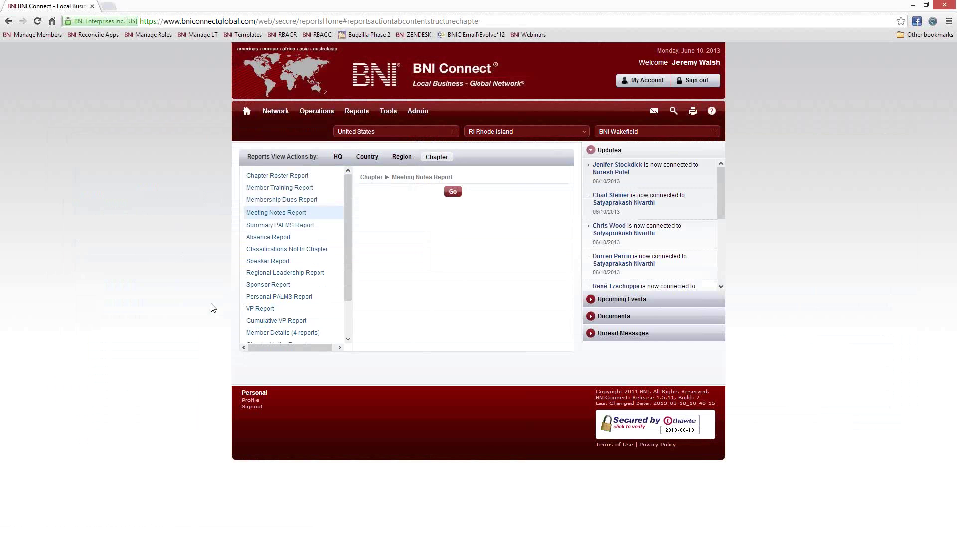
{"action": "left_click", "coordinate": [279, 225]}
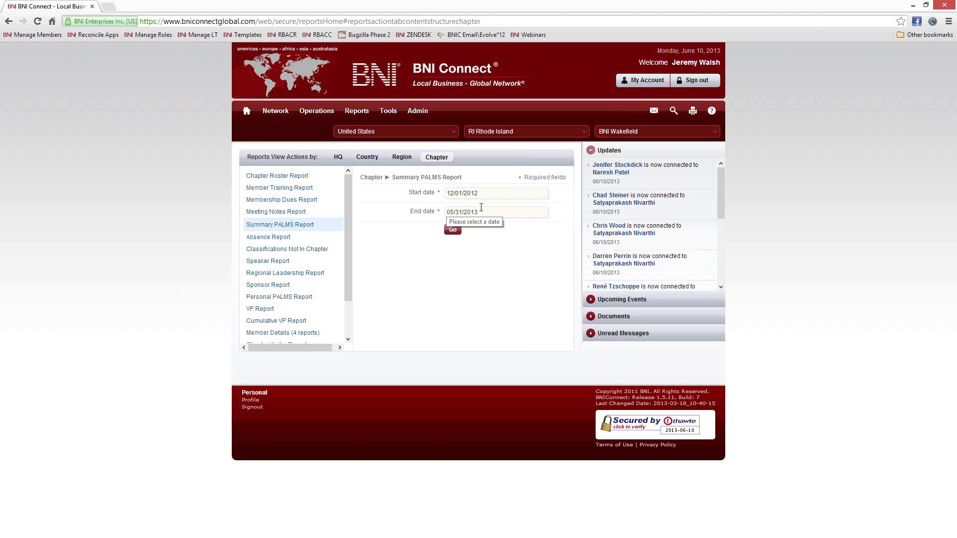
{"action": "left_click", "coordinate": [493, 193]}
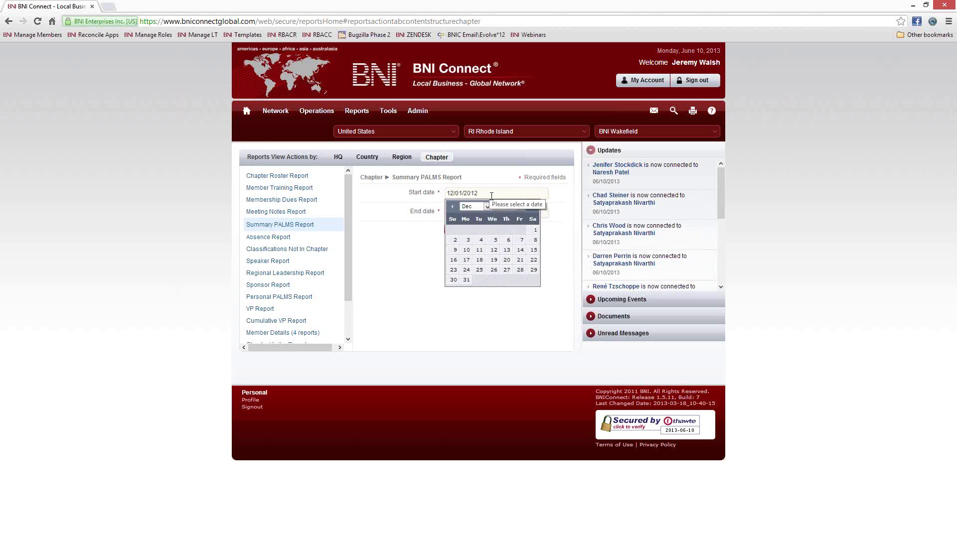
{"action": "left_click", "coordinate": [512, 207]}
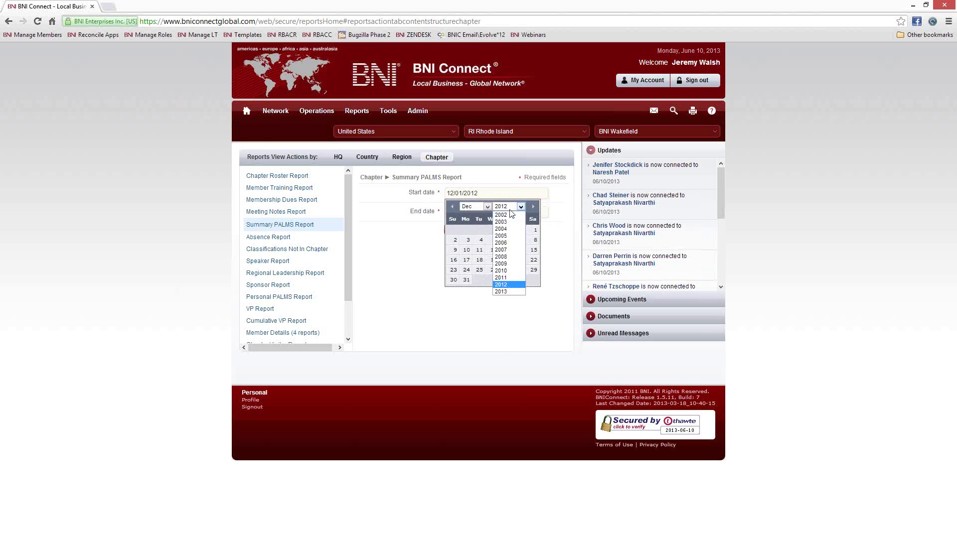
{"action": "left_click", "coordinate": [509, 236]}
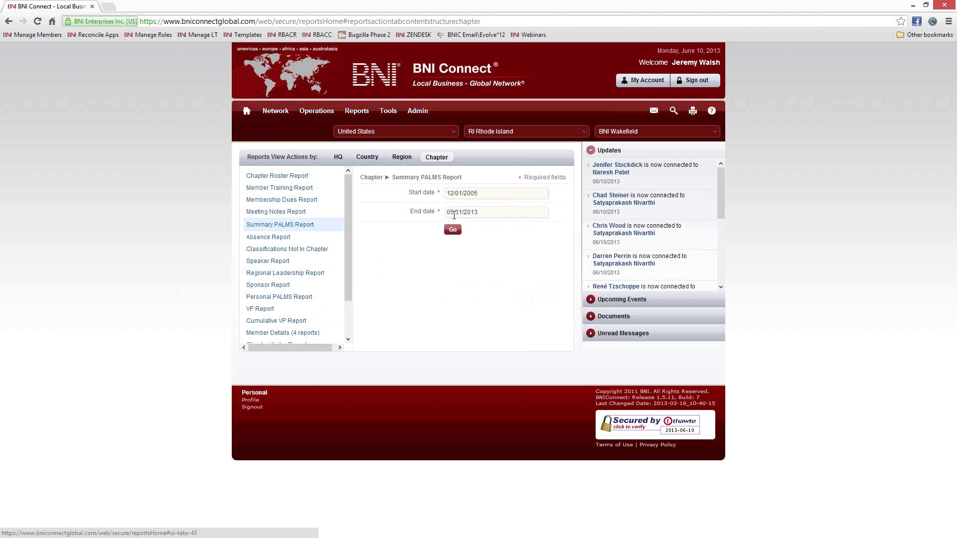
{"action": "left_click", "coordinate": [491, 193]}
{"action": "left_click", "coordinate": [488, 207]}
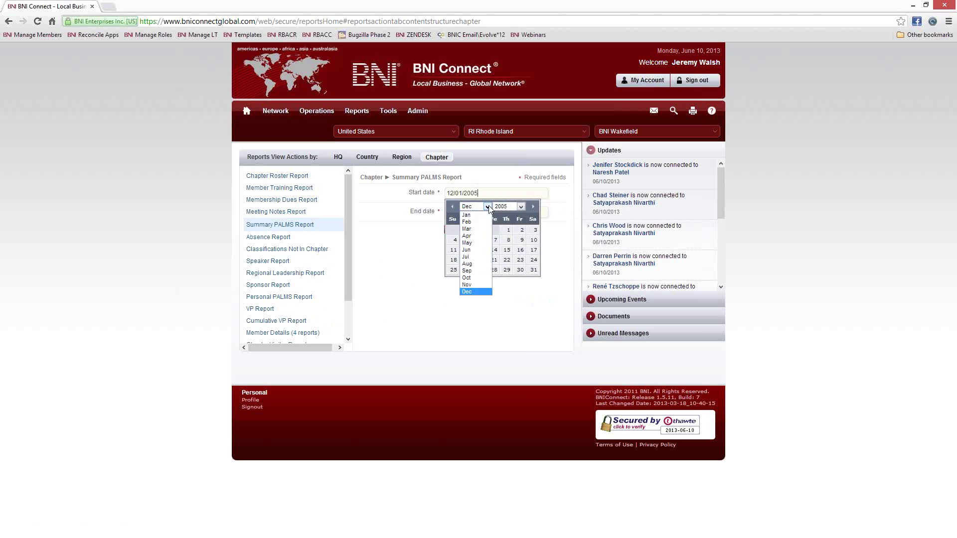
{"action": "left_click", "coordinate": [475, 243]}
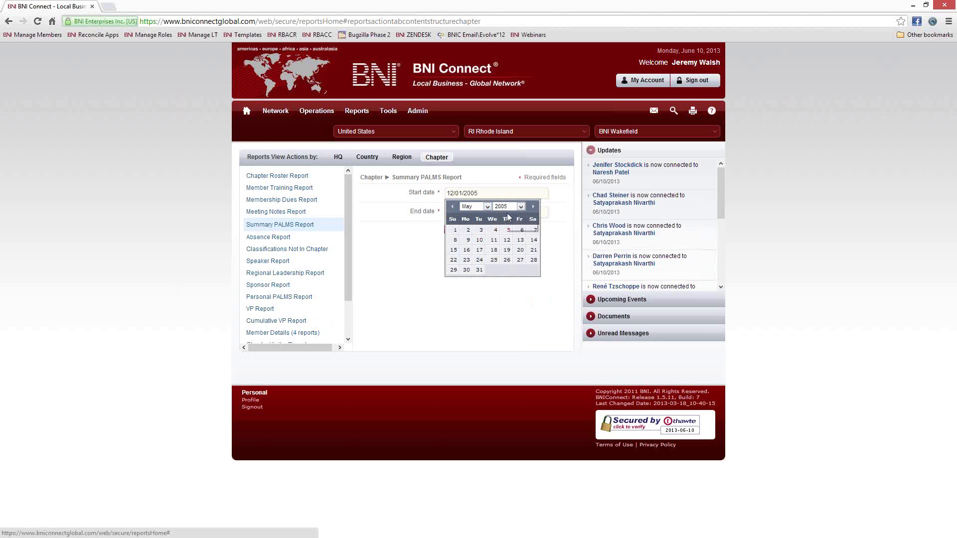
{"action": "left_click", "coordinate": [521, 206]}
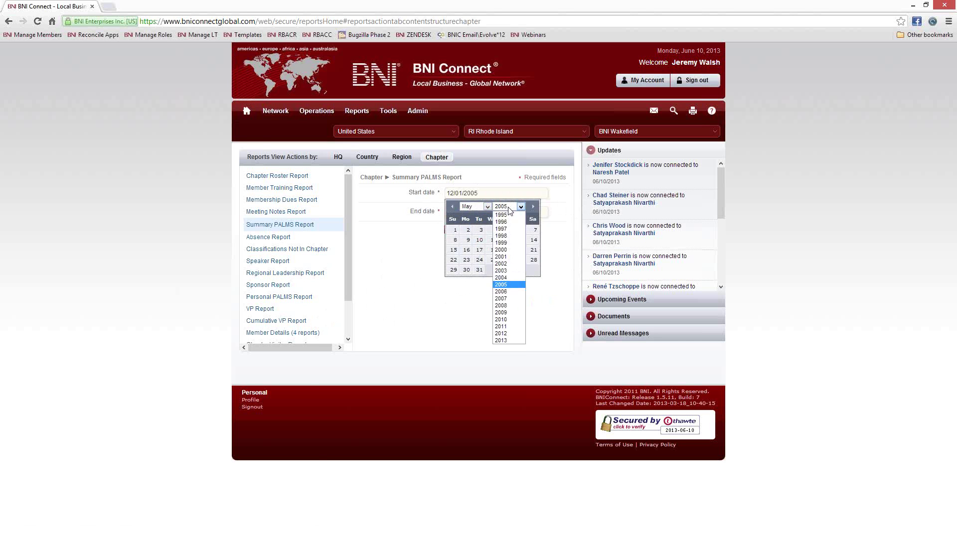
{"action": "left_click", "coordinate": [501, 340]}
{"action": "left_click", "coordinate": [494, 233]}
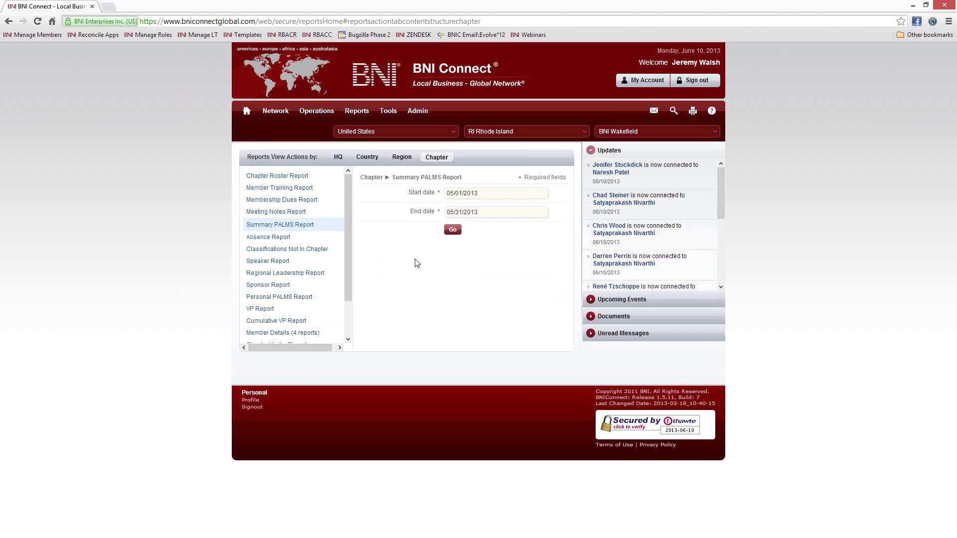
- Run the Summary PALMS Report for 5/1/13–5/31/13 and review member counts and From/To dates
{"action": "left_click", "coordinate": [453, 230]}
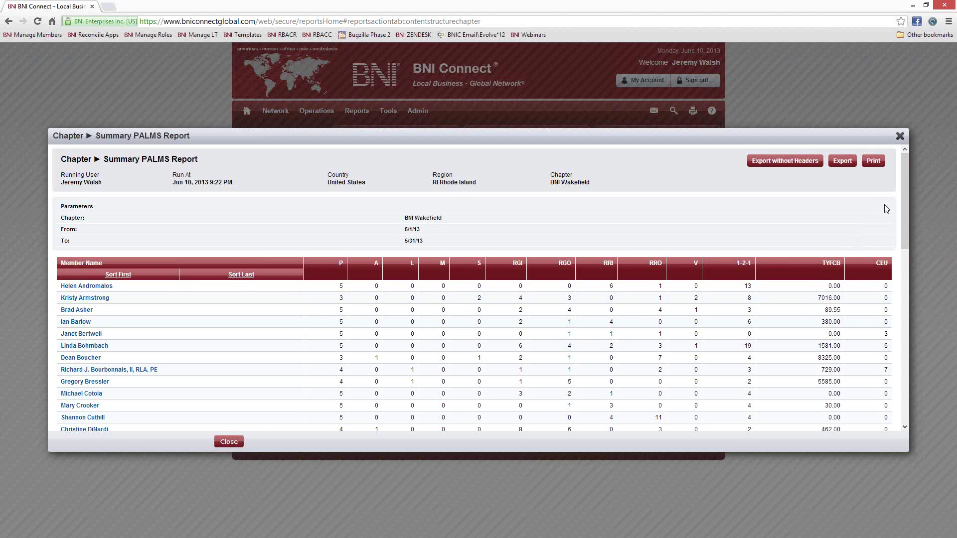
{"action": "mouse_move", "coordinate": [905, 189]}
{"action": "left_mouse_down"}
{"action": "mouse_move", "coordinate": [907, 201]}
{"action": "mouse_move", "coordinate": [906, 192]}
{"action": "left_mouse_up"}
{"action": "left_click_drag", "start_coordinate": [433, 244], "coordinate": [405, 230]}
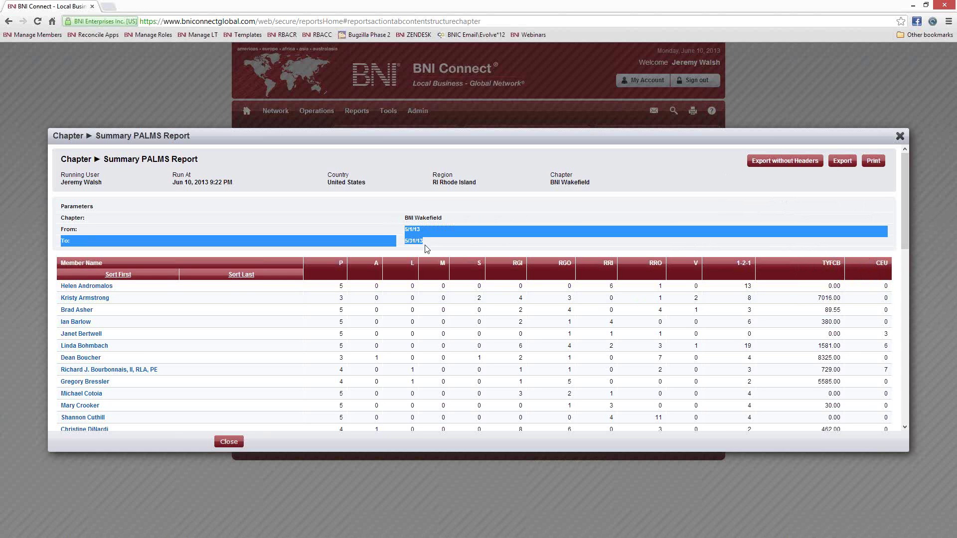
{"action": "left_click", "coordinate": [422, 242]}
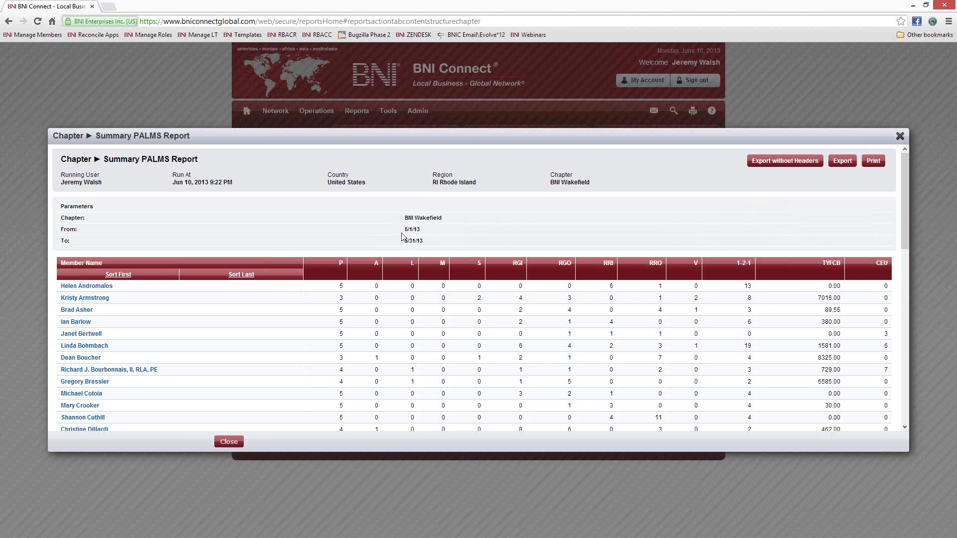
{"action": "scroll", "coordinate": [218, 325], "scroll_direction": "down", "scroll_amount": 2}
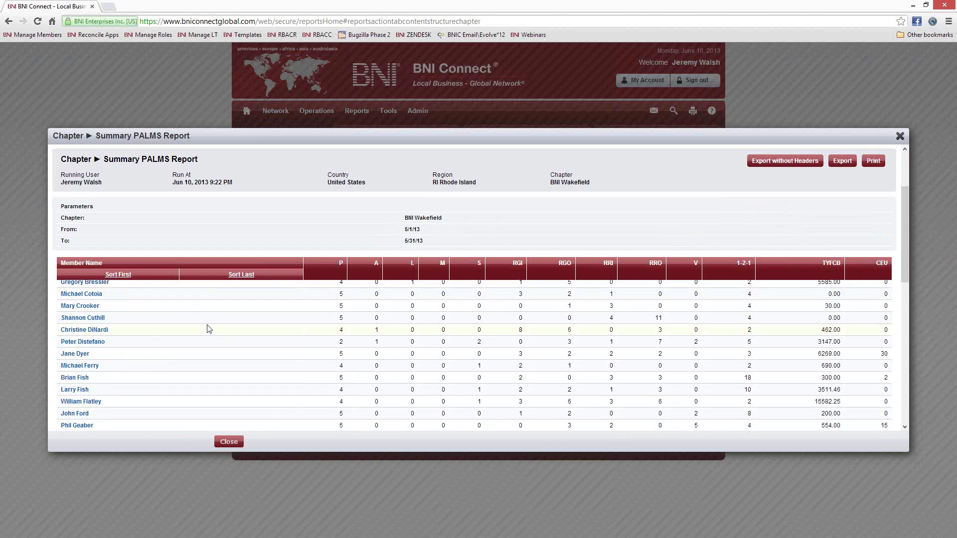
{"action": "scroll", "coordinate": [96, 323], "scroll_direction": "down", "scroll_amount": 5}
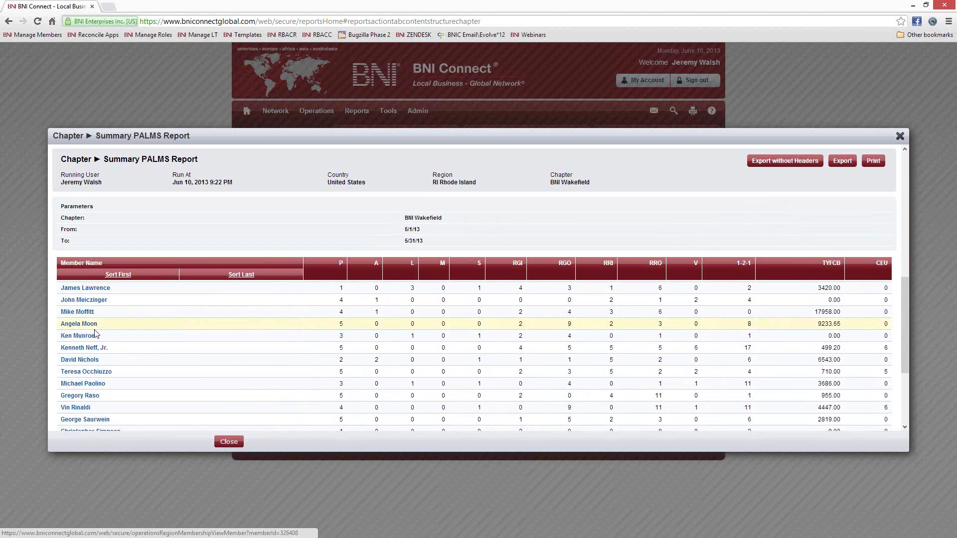
{"action": "scroll", "coordinate": [96, 332], "scroll_direction": "up", "scroll_amount": 4}
{"action": "scroll", "coordinate": [97, 333], "scroll_direction": "up", "scroll_amount": 3}
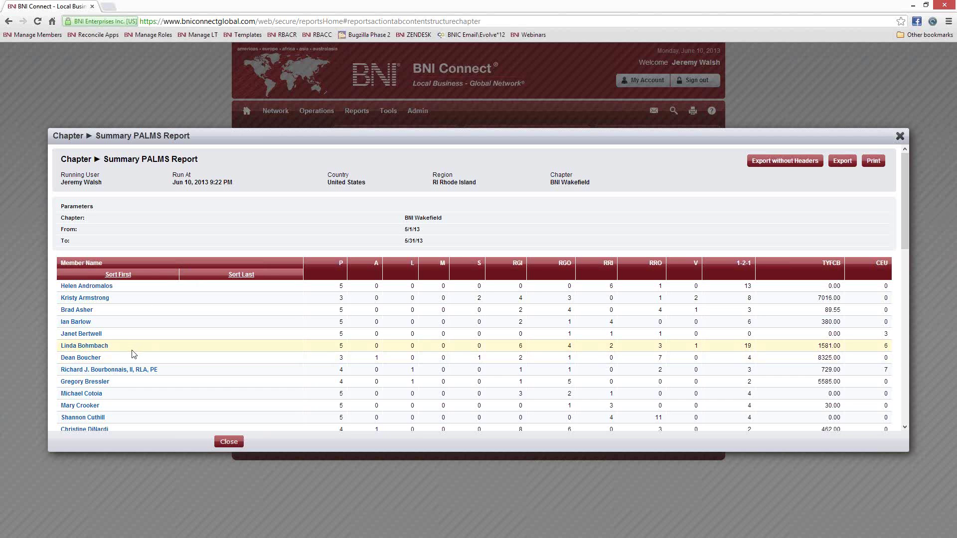
- Close the Summary PALMS report and select the Classifications Not In Chapter report
{"action": "left_click", "coordinate": [899, 136]}
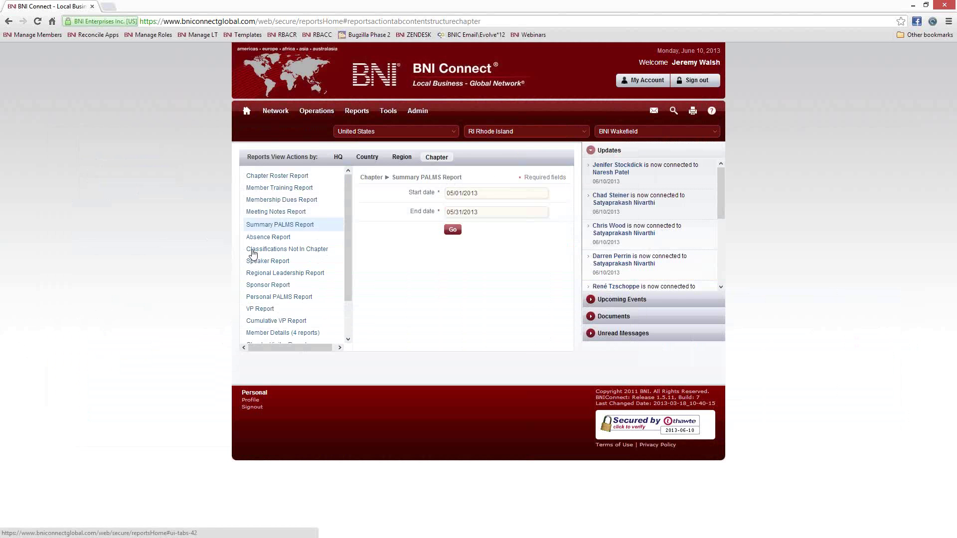
{"action": "left_click", "coordinate": [281, 250]}
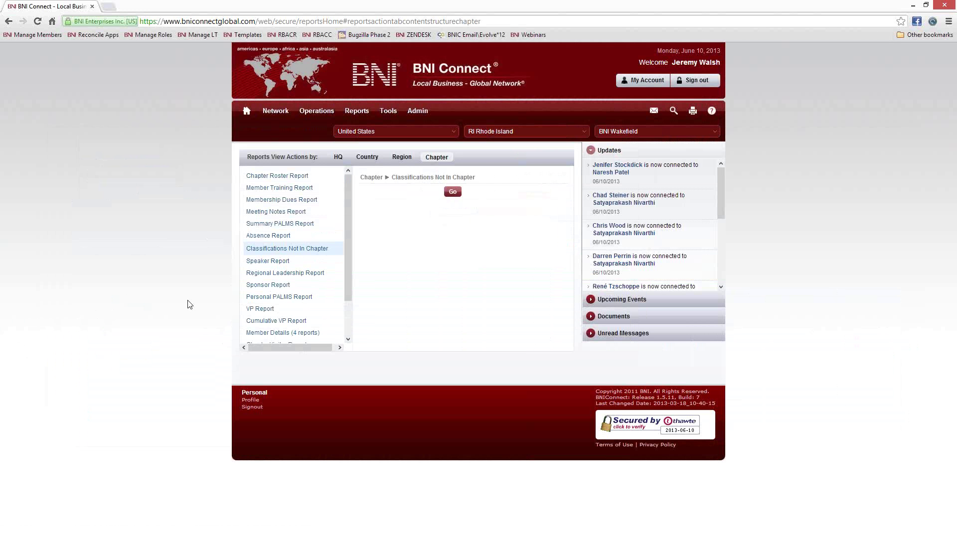
{"action": "left_click", "coordinate": [452, 192]}
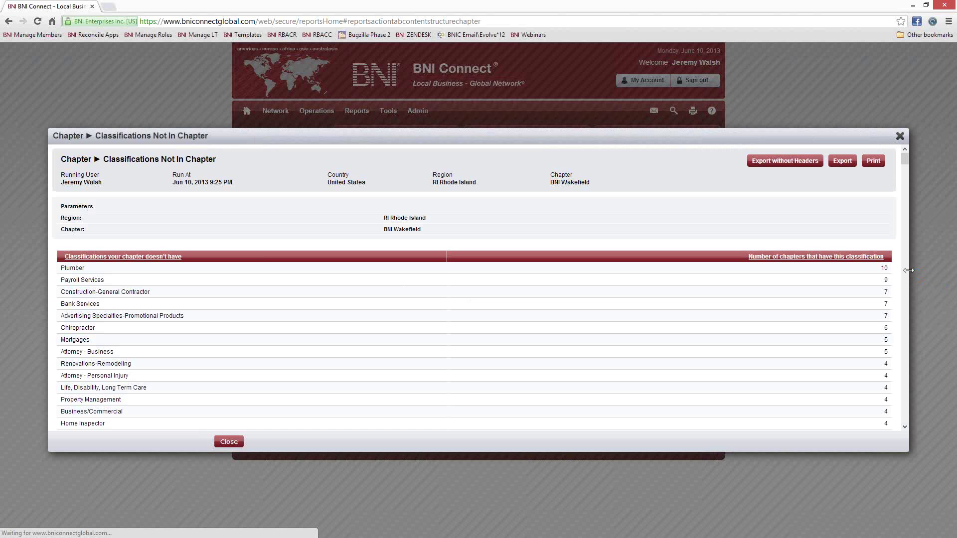
{"action": "left_click_drag", "start_coordinate": [908, 270], "coordinate": [476, 291]}
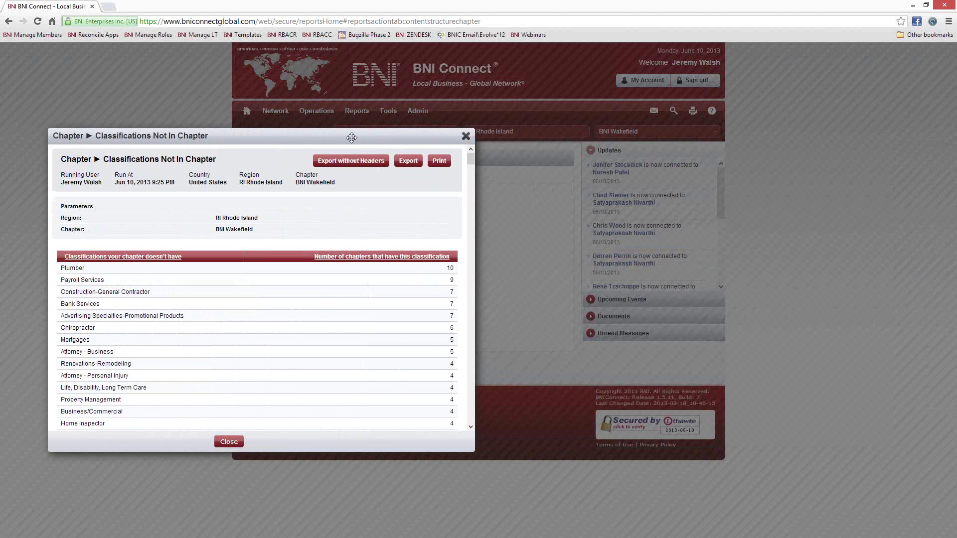
{"action": "left_click_drag", "start_coordinate": [353, 132], "coordinate": [366, 241]}
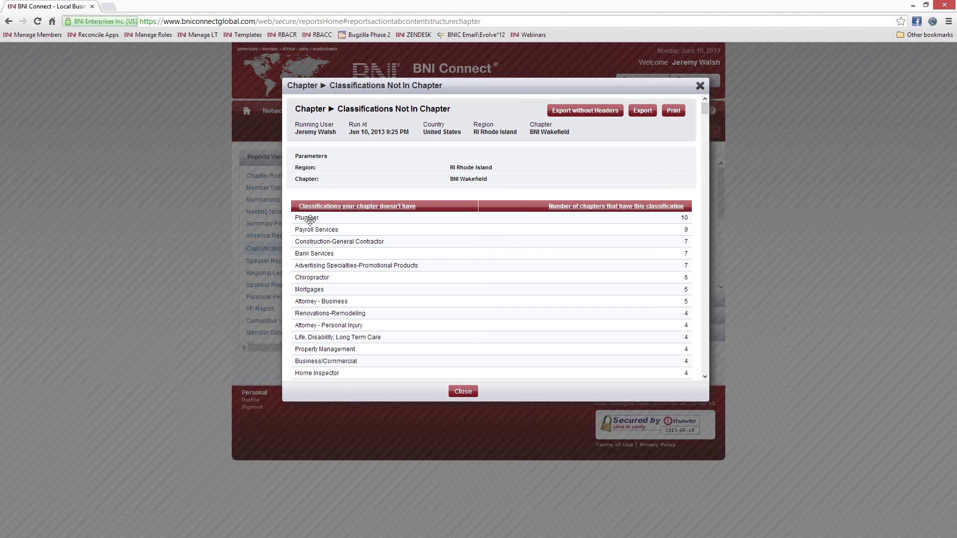
{"action": "left_click_drag", "start_coordinate": [320, 219], "coordinate": [297, 222]}
{"action": "left_click_drag", "start_coordinate": [691, 217], "coordinate": [683, 215]}
{"action": "left_click", "coordinate": [320, 229]}
{"action": "scroll", "coordinate": [338, 249], "scroll_direction": "down", "scroll_amount": 3}
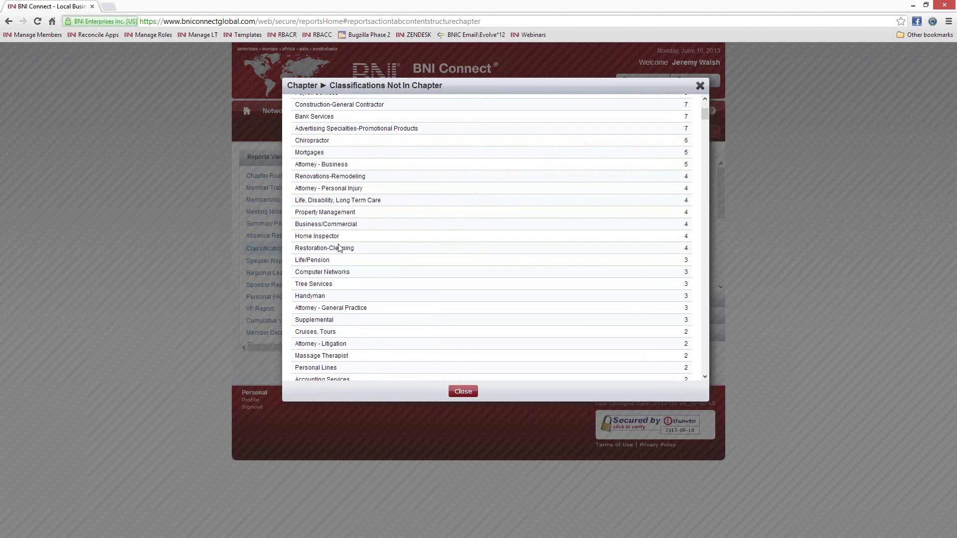
{"action": "scroll", "coordinate": [338, 248], "scroll_direction": "down", "scroll_amount": 8}
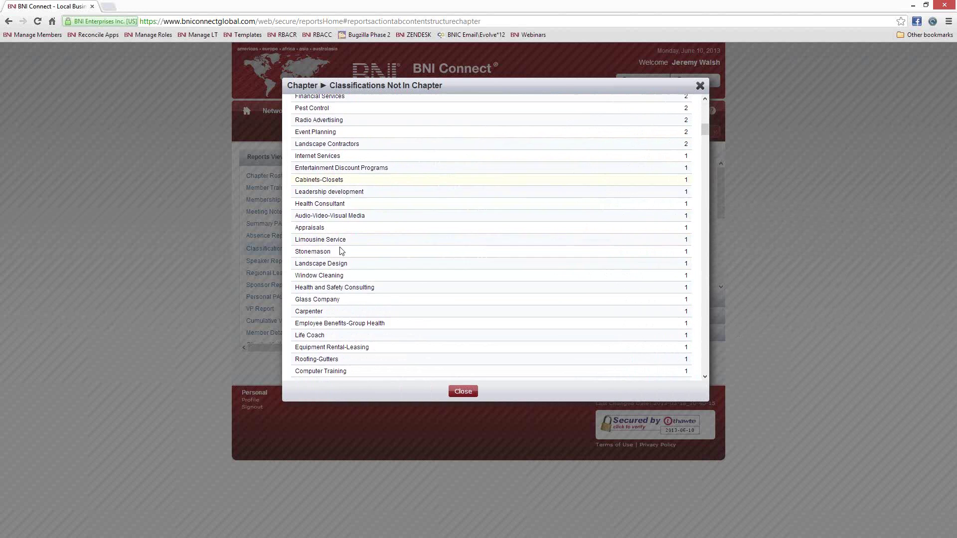
{"action": "scroll", "coordinate": [341, 250], "scroll_direction": "down", "scroll_amount": 3}
{"action": "scroll", "coordinate": [341, 251], "scroll_direction": "down", "scroll_amount": 8}
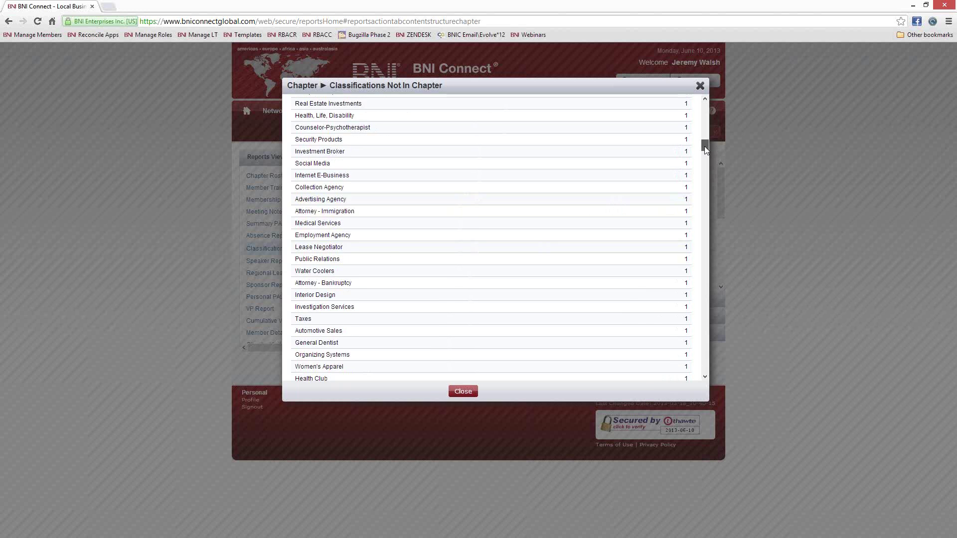
{"action": "left_click_drag", "start_coordinate": [704, 145], "coordinate": [709, 246]}
{"action": "scroll", "coordinate": [320, 209], "scroll_direction": "down", "scroll_amount": 5}
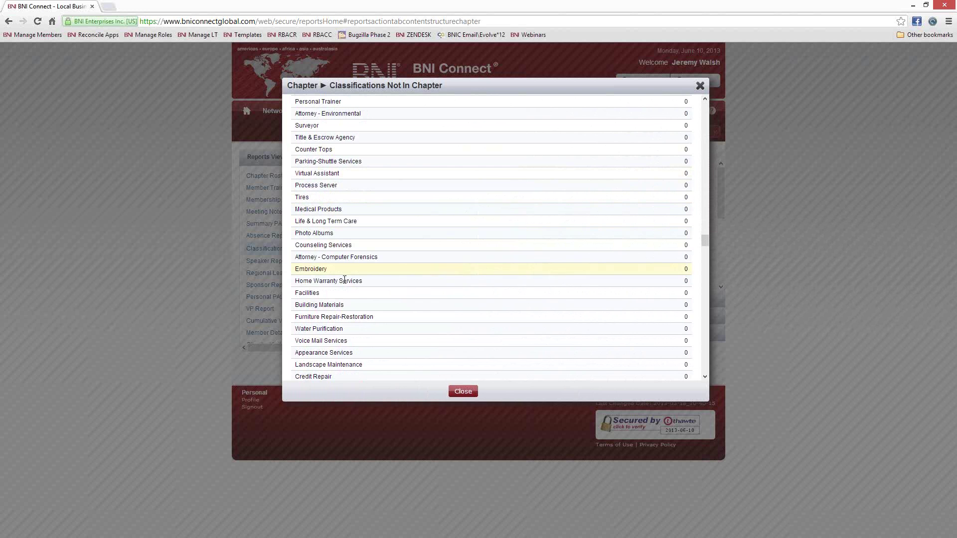
{"action": "scroll", "coordinate": [377, 273], "scroll_direction": "down", "scroll_amount": 4}
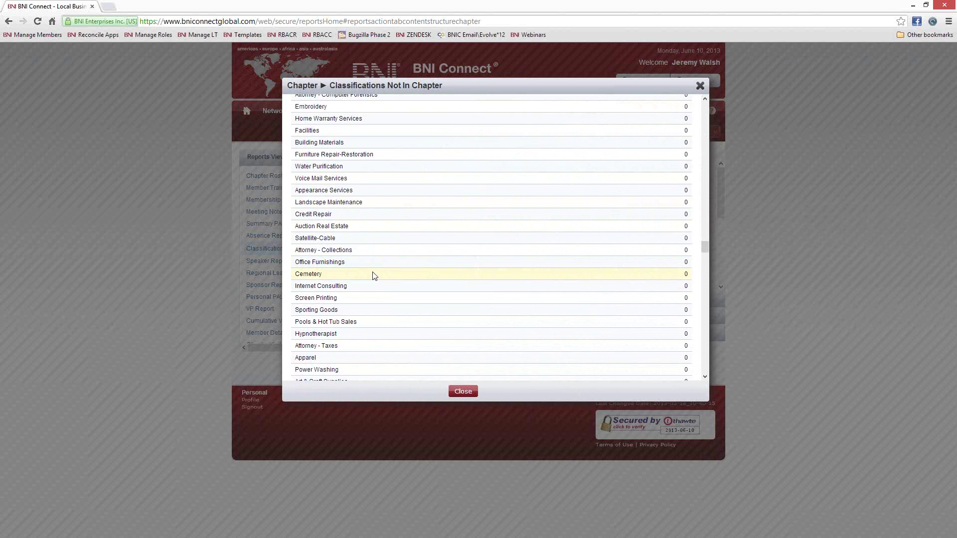
{"action": "left_click", "coordinate": [699, 86]}
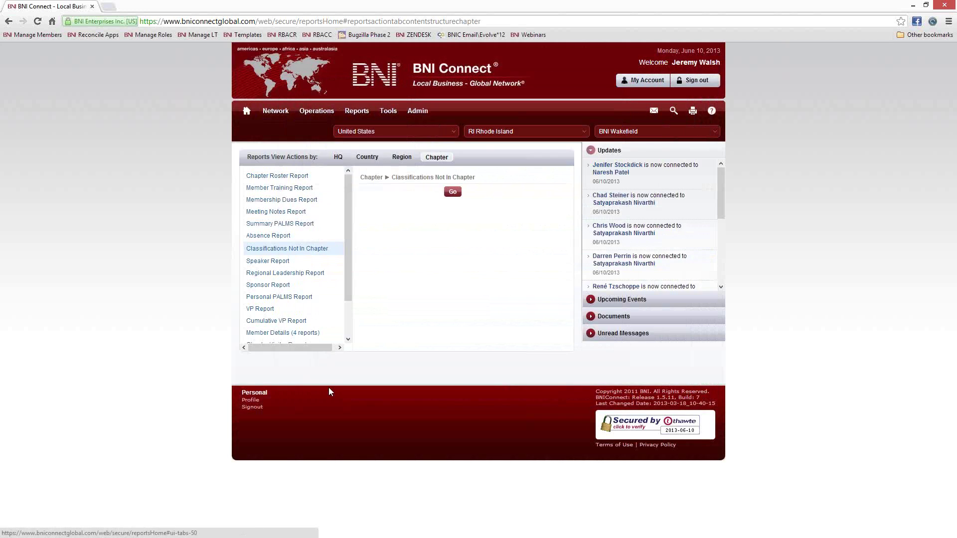
- Open the Personal PALMS Report form and choose the member to report on
{"action": "left_click_drag", "start_coordinate": [348, 262], "coordinate": [354, 334]}
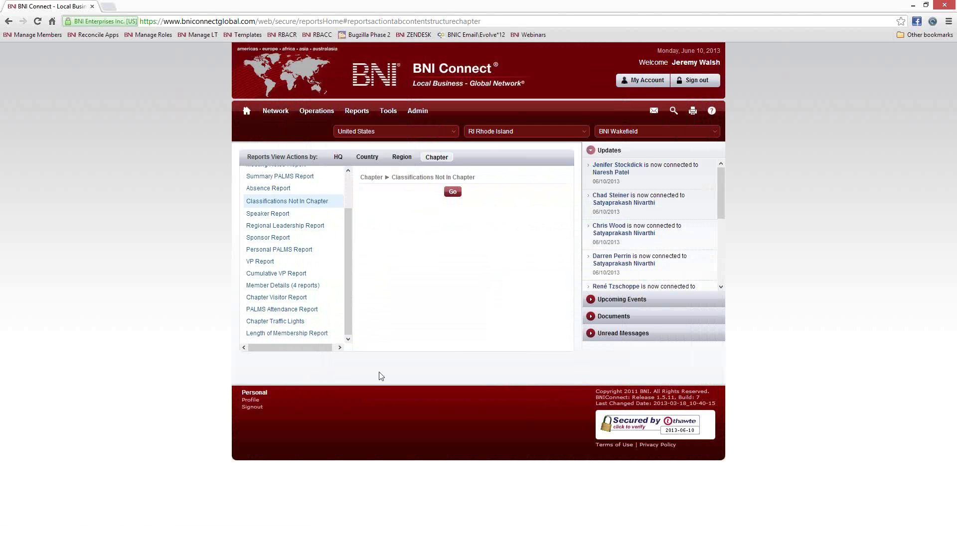
{"action": "left_click", "coordinate": [286, 249]}
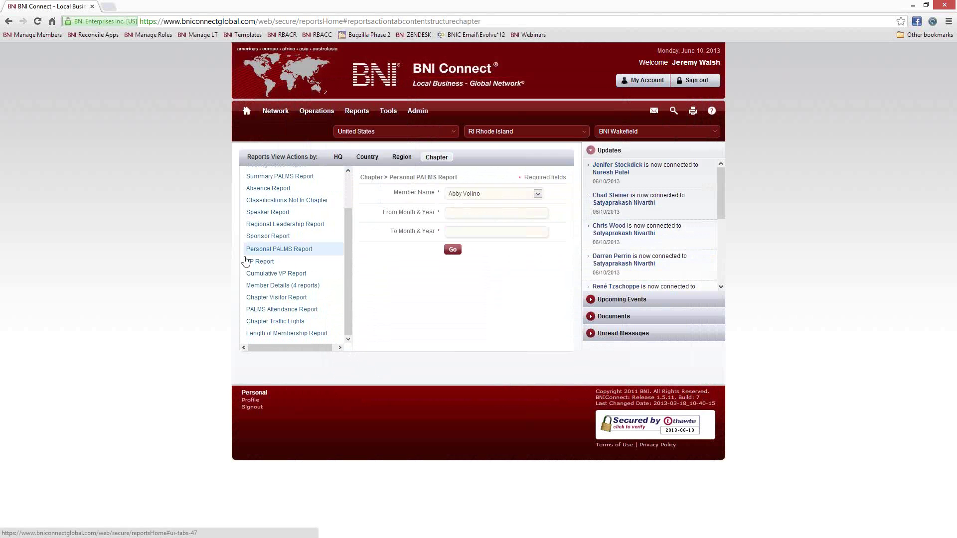
{"action": "left_click", "coordinate": [477, 194]}
{"action": "scroll", "coordinate": [488, 273], "scroll_direction": "down", "scroll_amount": 5}
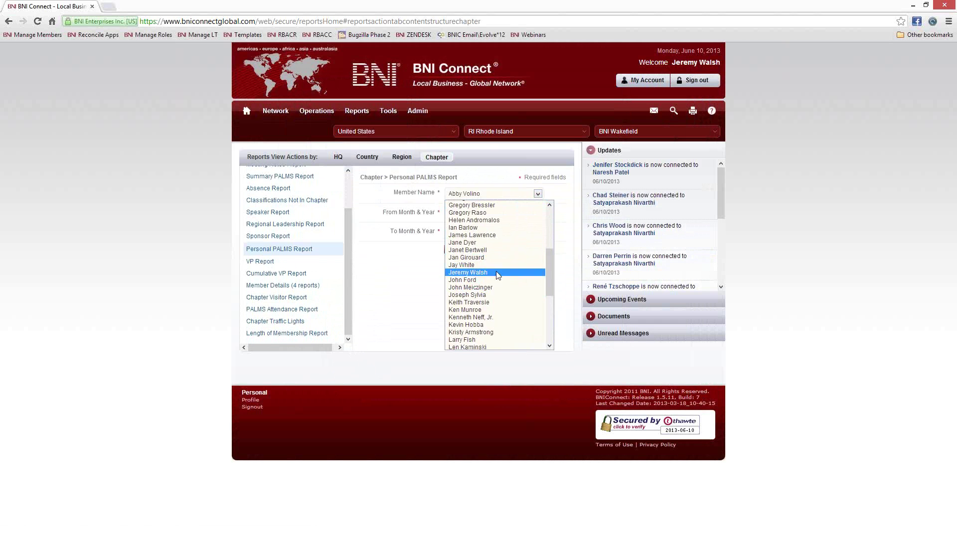
{"action": "left_click", "coordinate": [498, 273]}
- Set the date range from June 2005 to June 2013 and run the report
{"action": "left_click", "coordinate": [453, 214]}
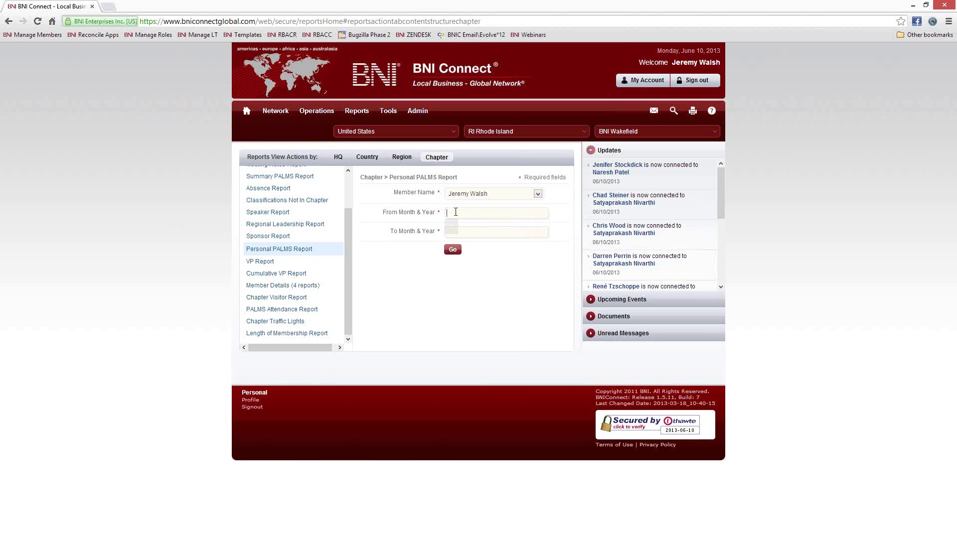
{"action": "left_click", "coordinate": [502, 227]}
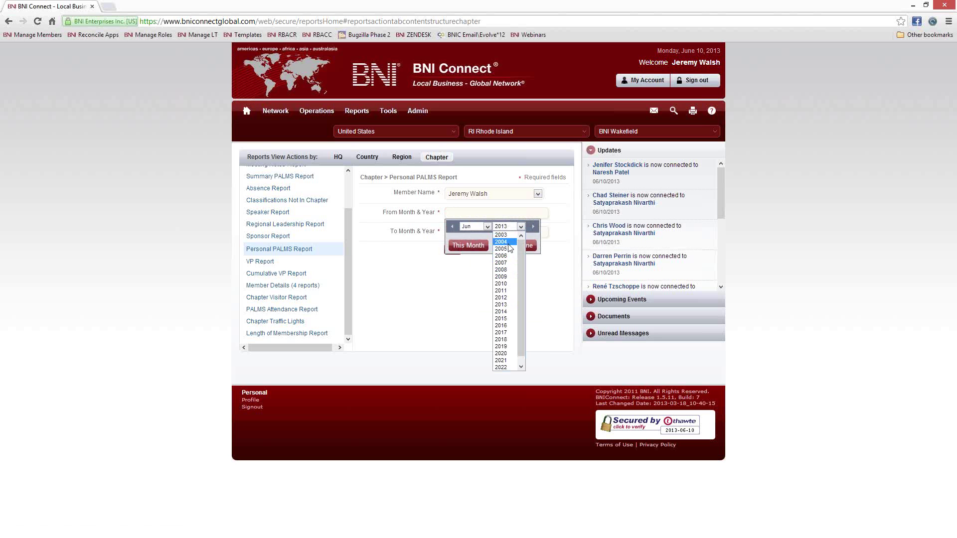
{"action": "left_click", "coordinate": [508, 249]}
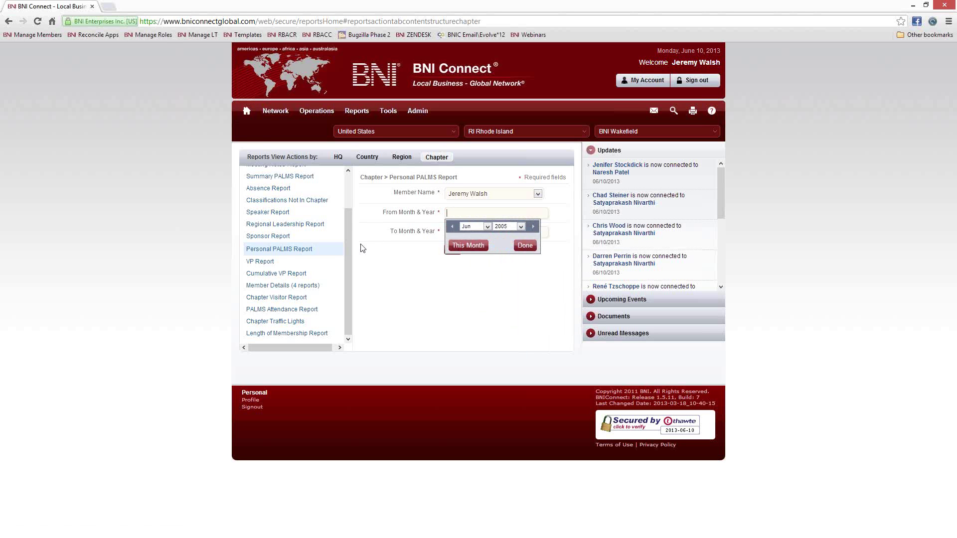
{"action": "left_click", "coordinate": [525, 246]}
{"action": "left_click", "coordinate": [453, 232]}
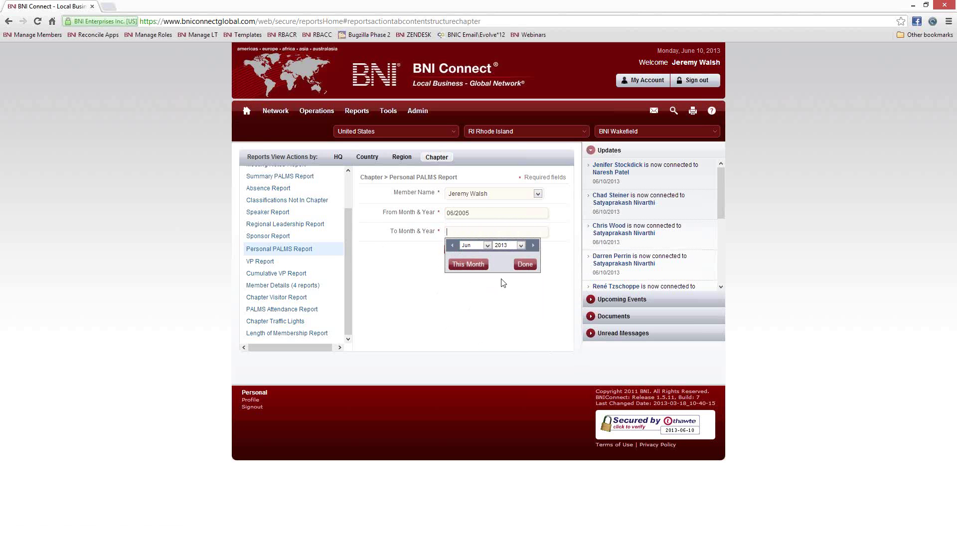
{"action": "left_click", "coordinate": [525, 264]}
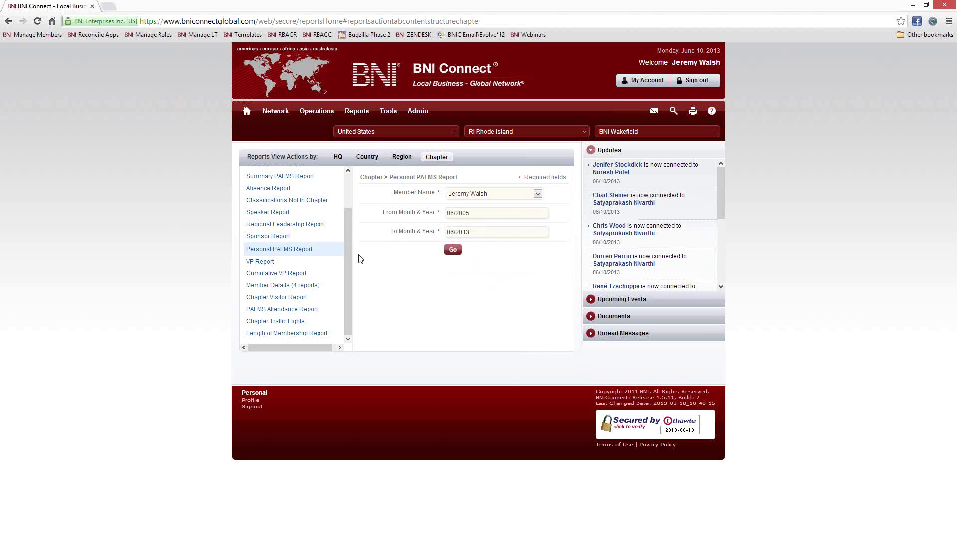
{"action": "left_click", "coordinate": [453, 252]}
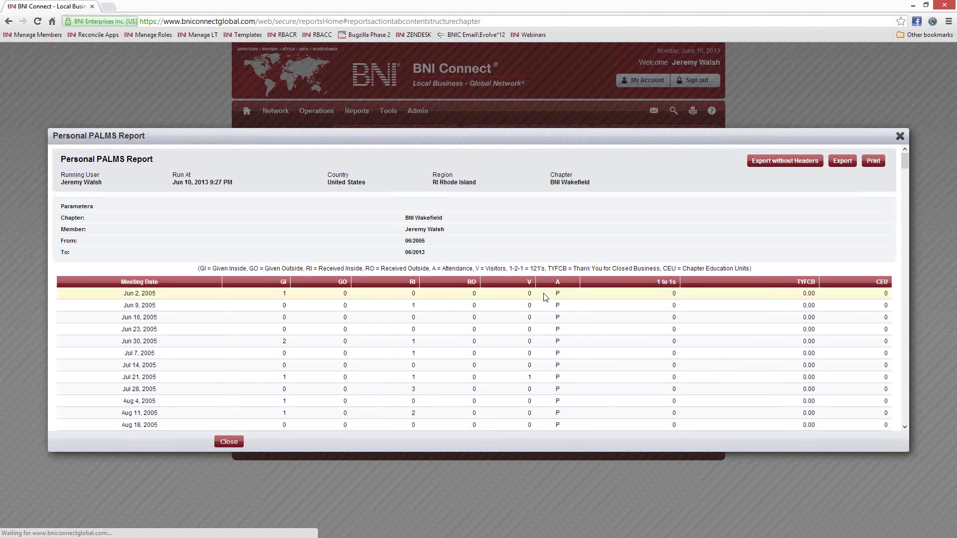
- Scroll through the June 2005–June 2013 Personal PALMS meeting rows, reaching 2008 entries
{"action": "scroll", "coordinate": [486, 306], "scroll_direction": "down", "scroll_amount": 2}
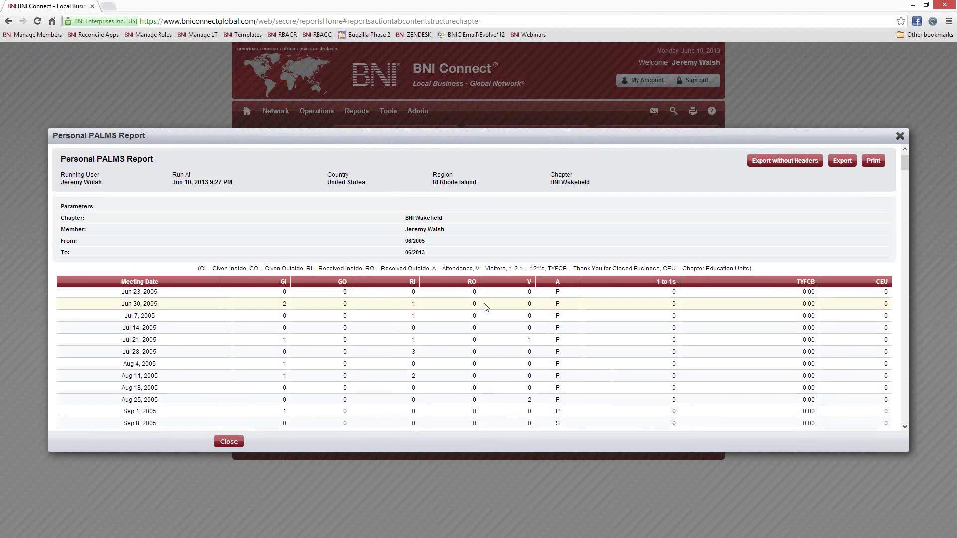
{"action": "scroll", "coordinate": [801, 315], "scroll_direction": "down", "scroll_amount": 3}
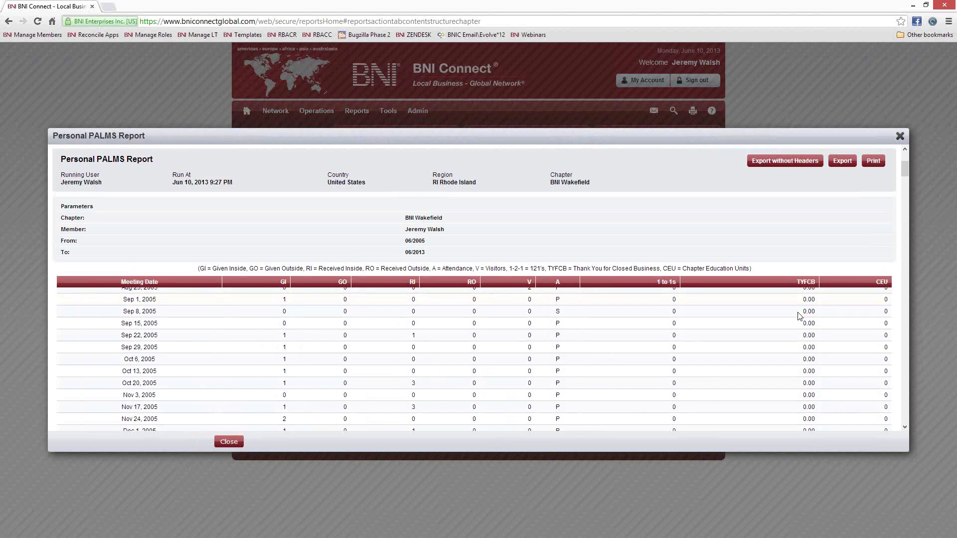
{"action": "scroll", "coordinate": [167, 335], "scroll_direction": "down", "scroll_amount": 3}
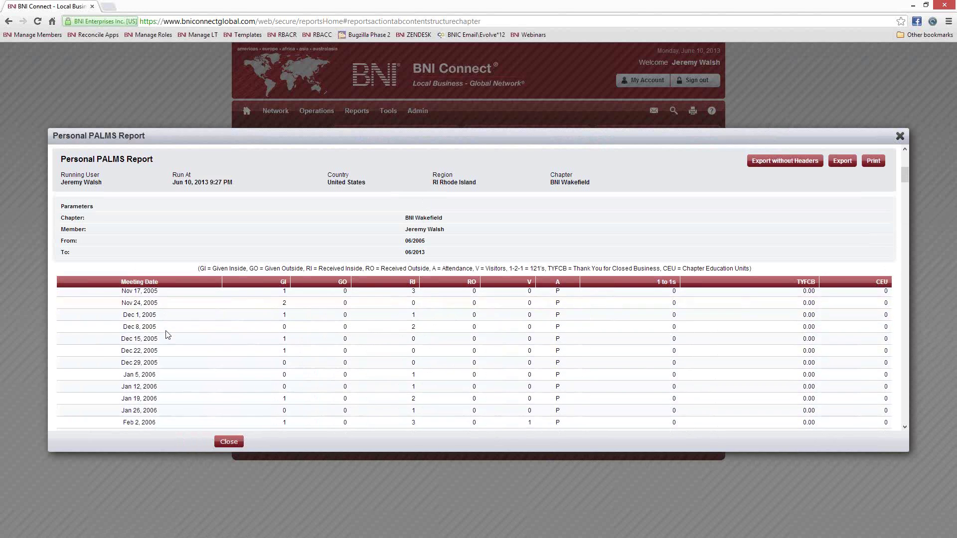
{"action": "scroll", "coordinate": [166, 335], "scroll_direction": "down", "scroll_amount": 5}
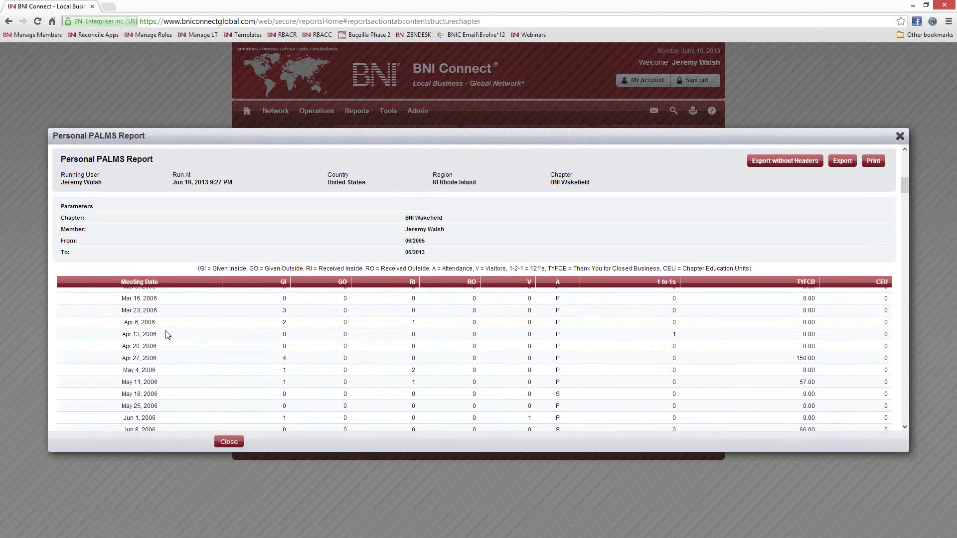
{"action": "scroll", "coordinate": [167, 335], "scroll_direction": "down", "scroll_amount": 10}
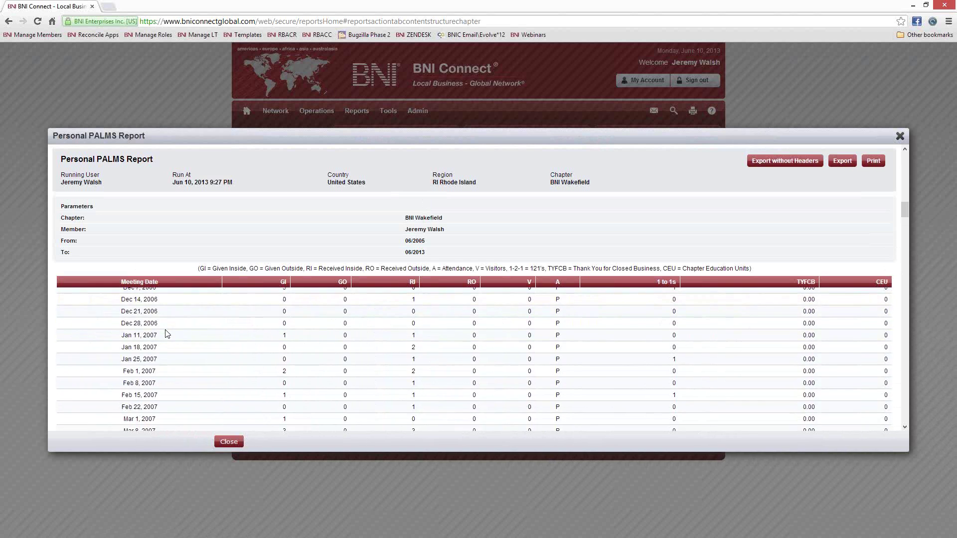
{"action": "scroll", "coordinate": [166, 334], "scroll_direction": "down", "scroll_amount": 6}
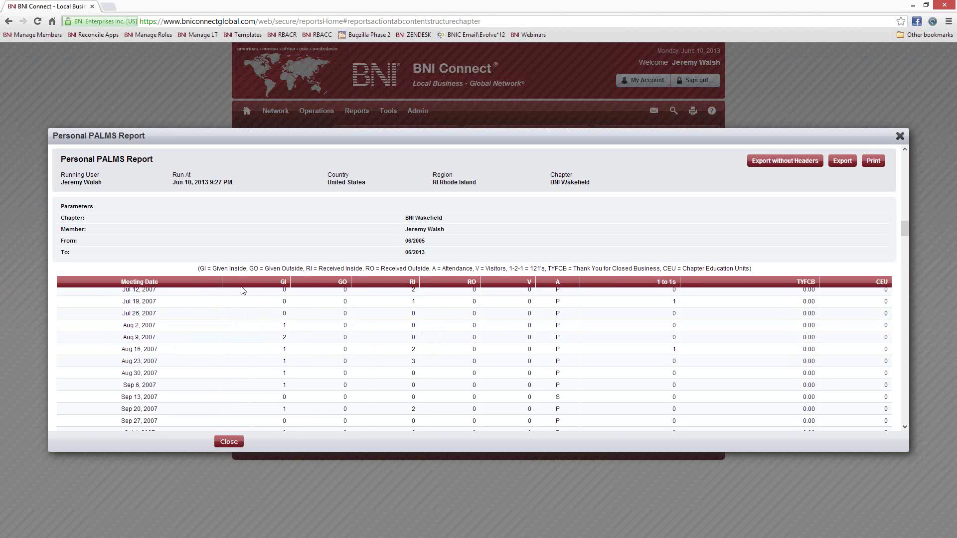
{"action": "scroll", "coordinate": [241, 291], "scroll_direction": "down", "scroll_amount": 5}
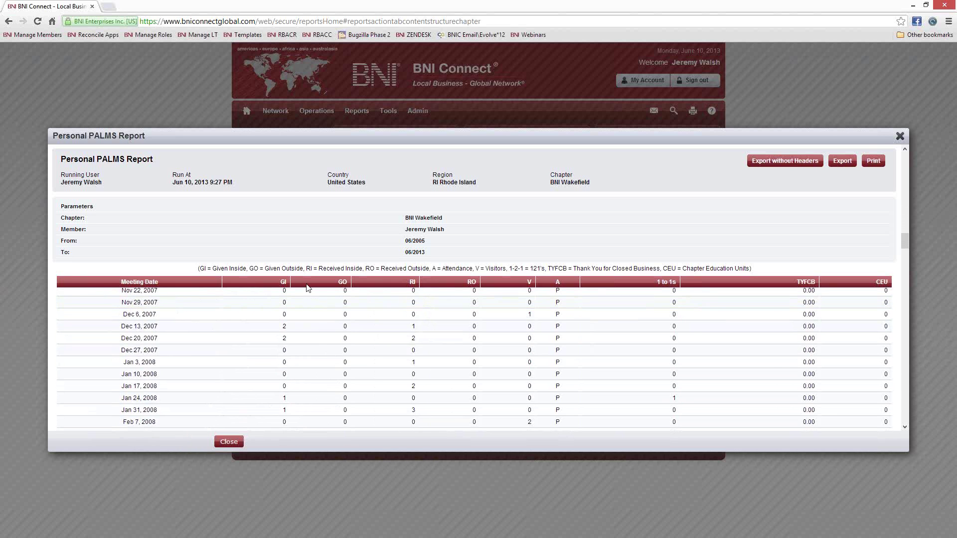
{"action": "scroll", "coordinate": [309, 289], "scroll_direction": "down", "scroll_amount": 9}
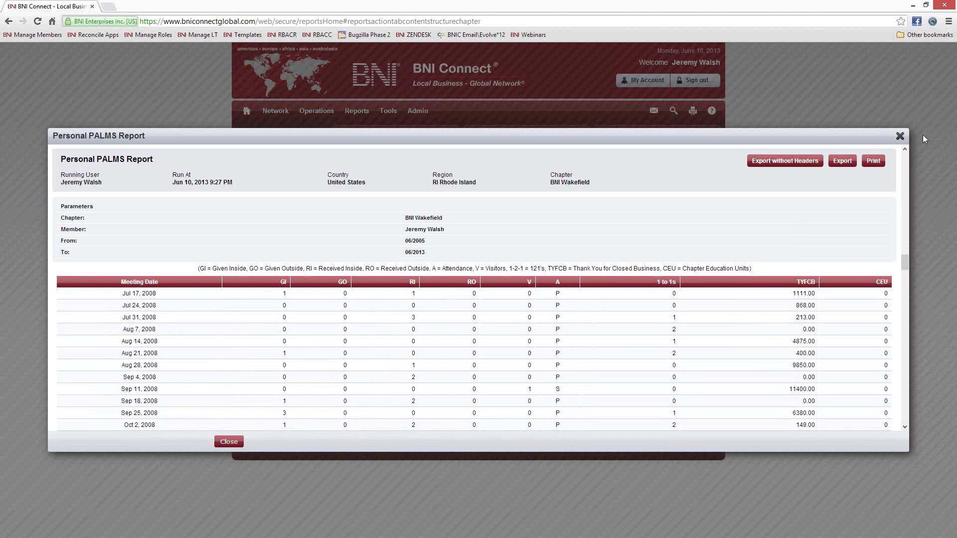
- Close the PALMS results and bring up the View Member GAINS form under Member Details
{"action": "left_click", "coordinate": [899, 136]}
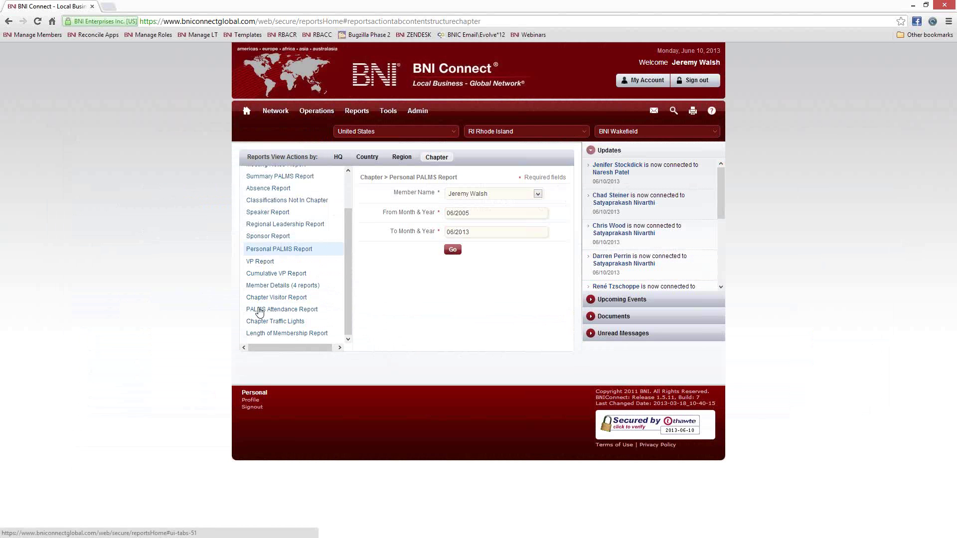
{"action": "left_click", "coordinate": [273, 285]}
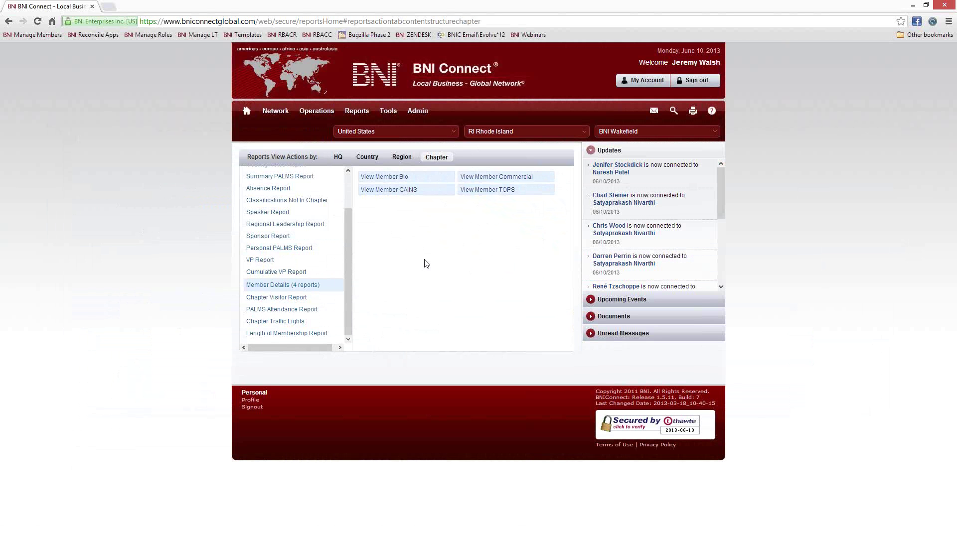
{"action": "left_click", "coordinate": [380, 194]}
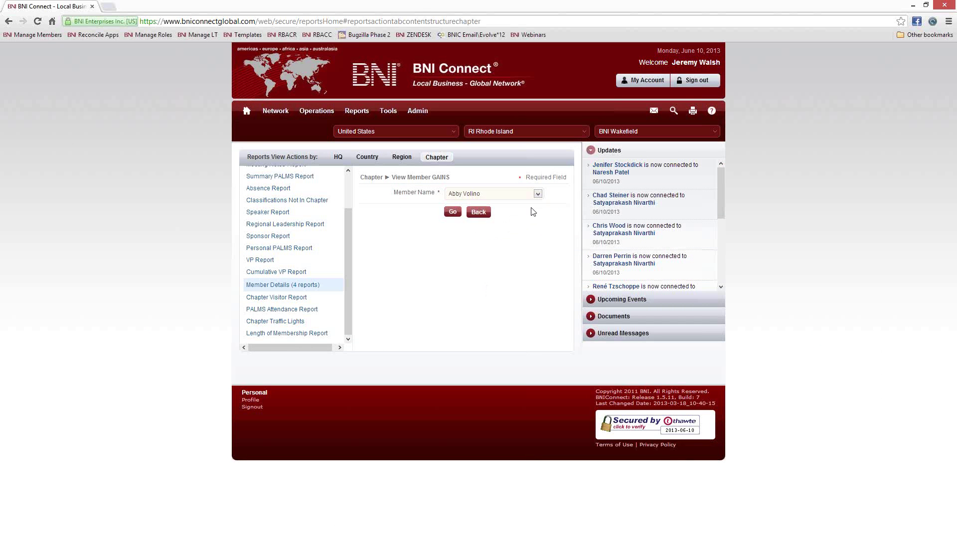
- Run the View Member GAINS report for the chosen chapter member, then view their Bio
{"action": "left_click", "coordinate": [537, 194]}
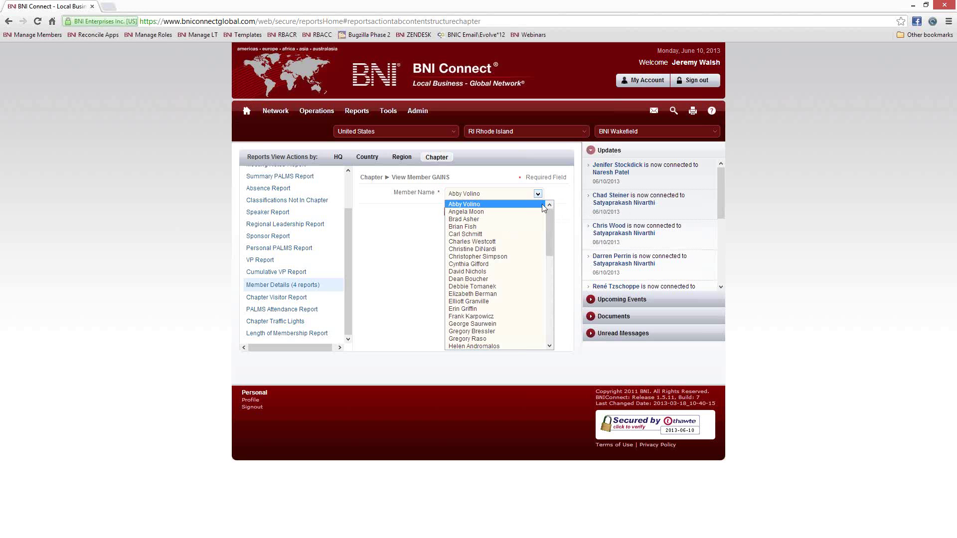
{"action": "left_click_drag", "start_coordinate": [549, 228], "coordinate": [552, 256]}
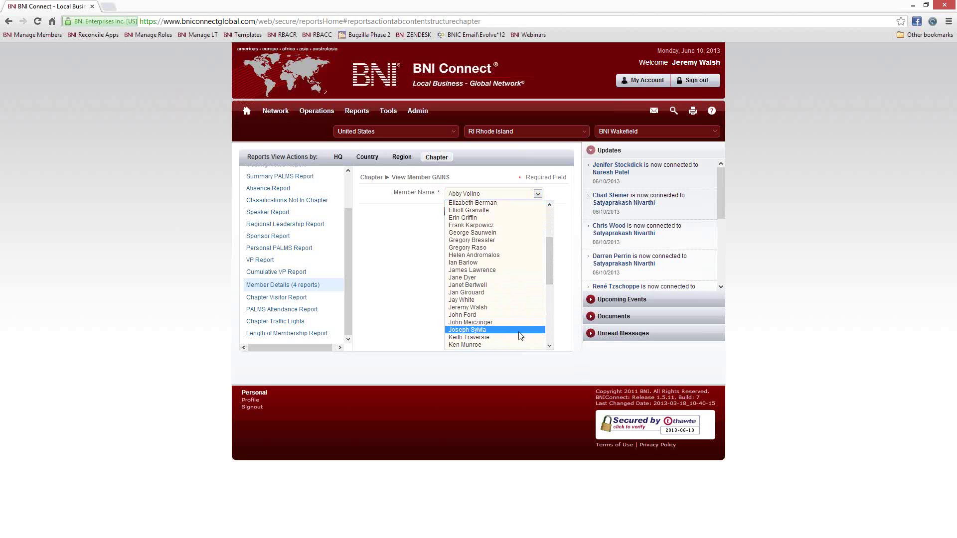
{"action": "left_click", "coordinate": [501, 308]}
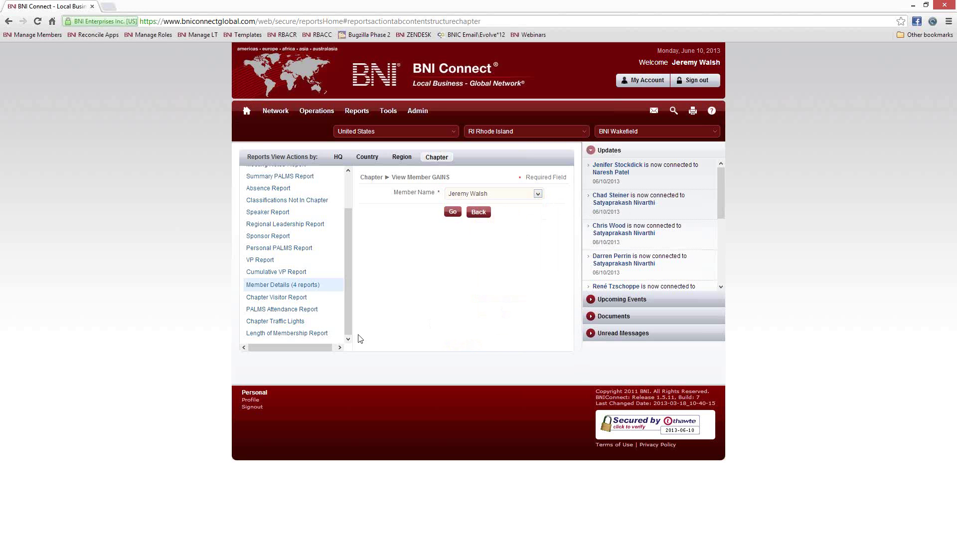
{"action": "left_click", "coordinate": [451, 213]}
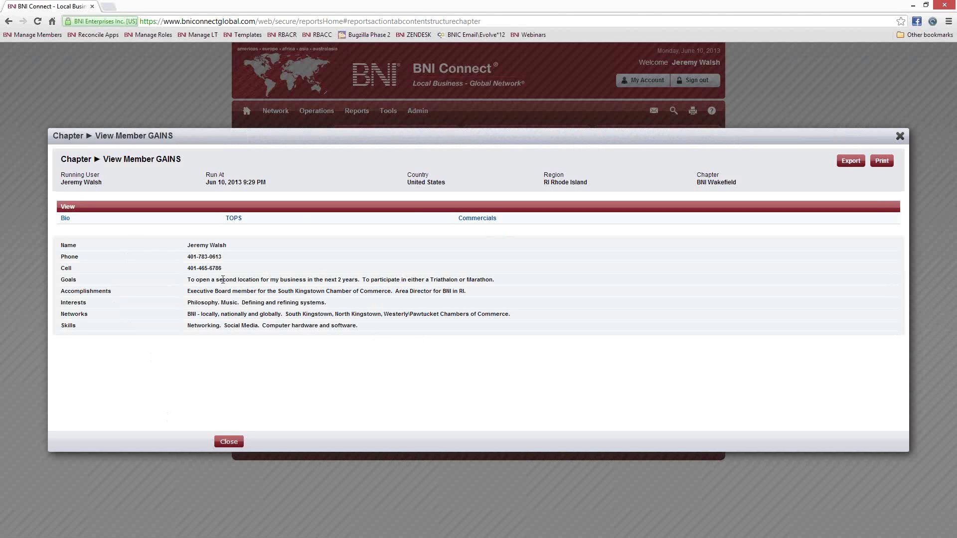
{"action": "left_click", "coordinate": [65, 220]}
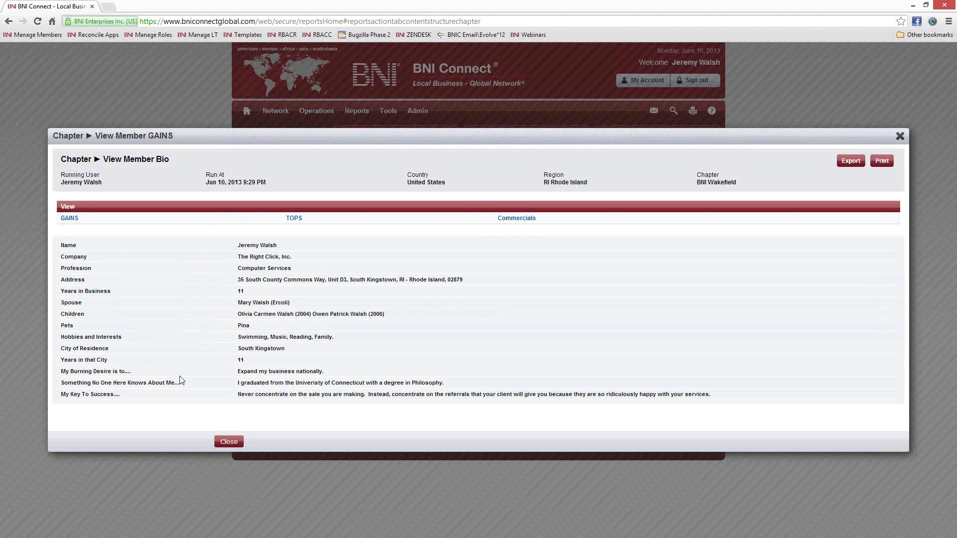
- View the member's TOPS and Commercial reports, then close the member report window
{"action": "left_click", "coordinate": [295, 219]}
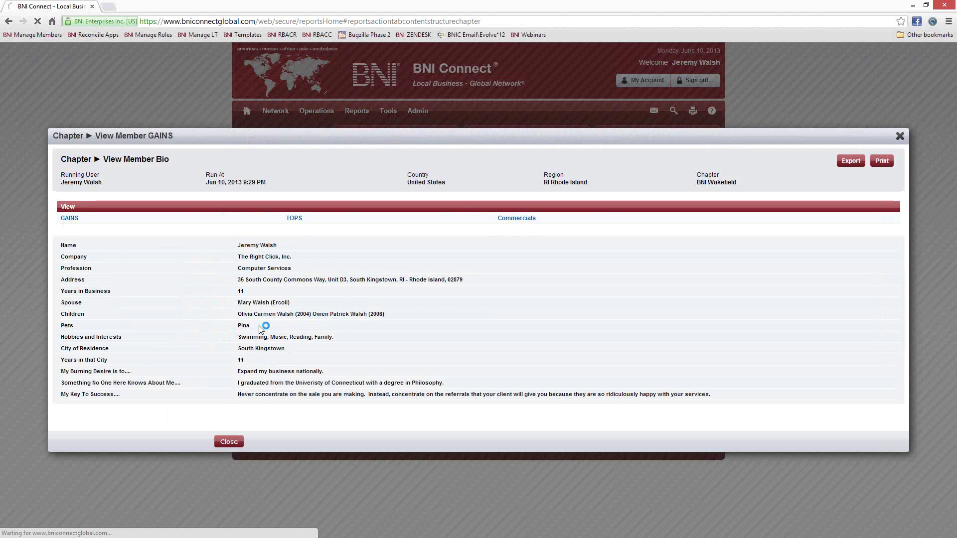
{"action": "left_click", "coordinate": [491, 223]}
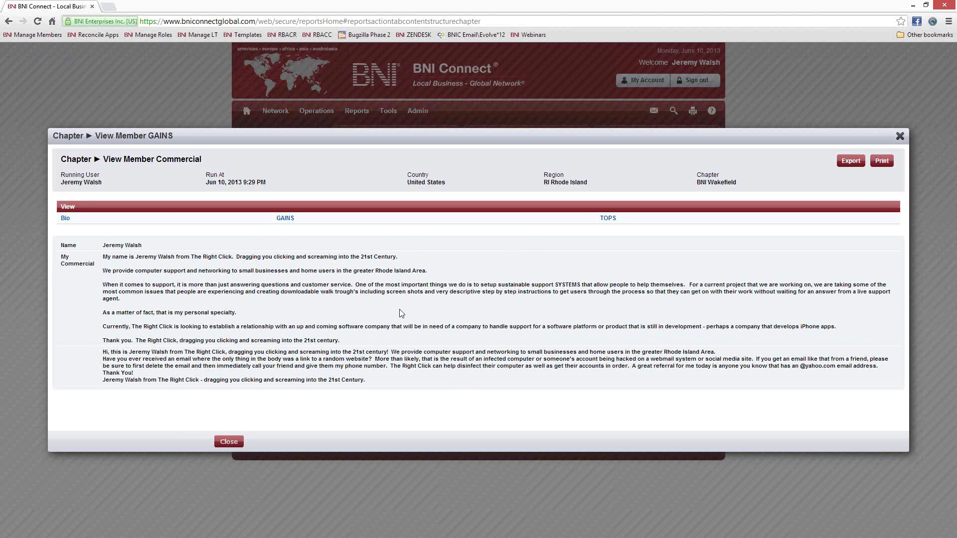
{"action": "left_click", "coordinate": [899, 136]}
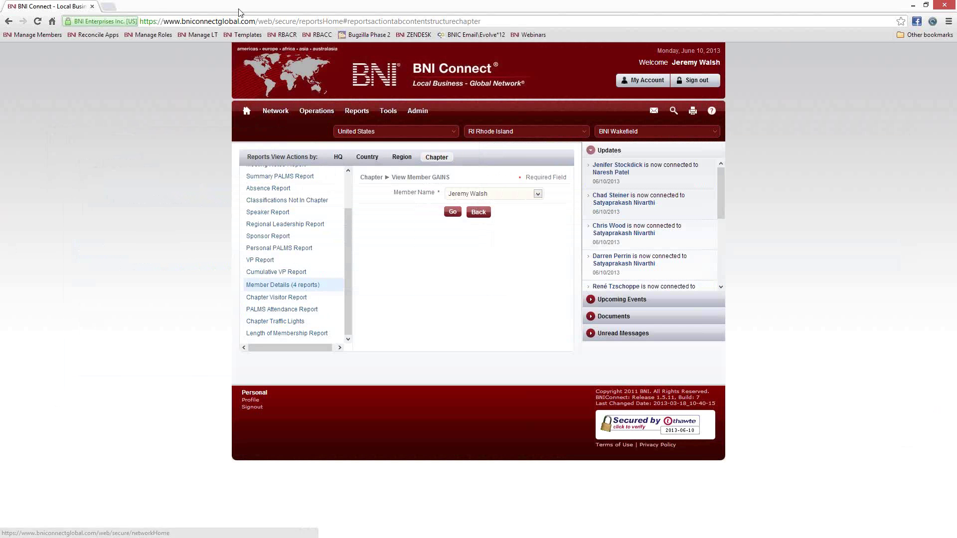
- Open a new blank Chrome tab
{"action": "left_click", "coordinate": [116, 8]}
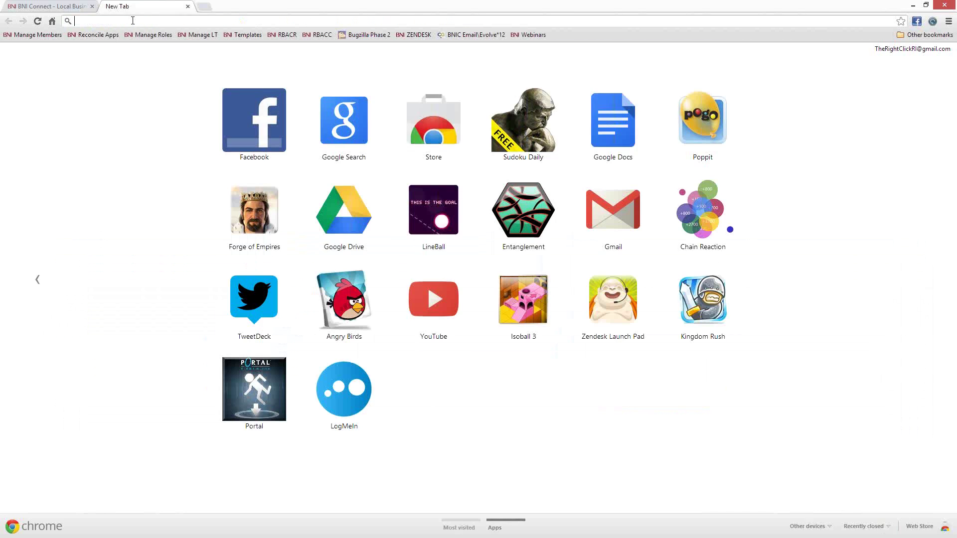
- Browse the BNI Connect Global Facebook page, then return to the BNI Connect tab
{"action": "type", "text": "facebook.com/bniconnectglobal"}
{"action": "key", "text": "Return"}
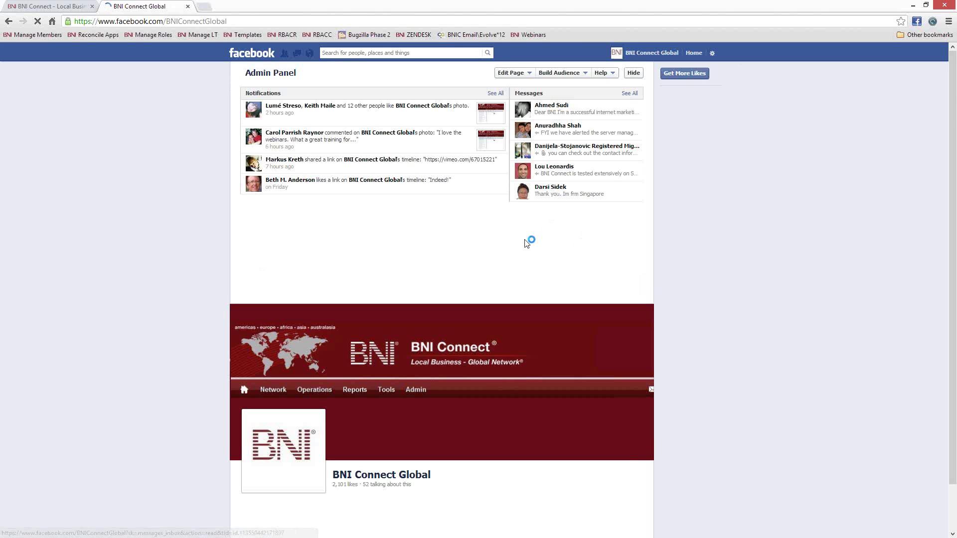
{"action": "scroll", "coordinate": [364, 226], "scroll_direction": "down", "scroll_amount": 10}
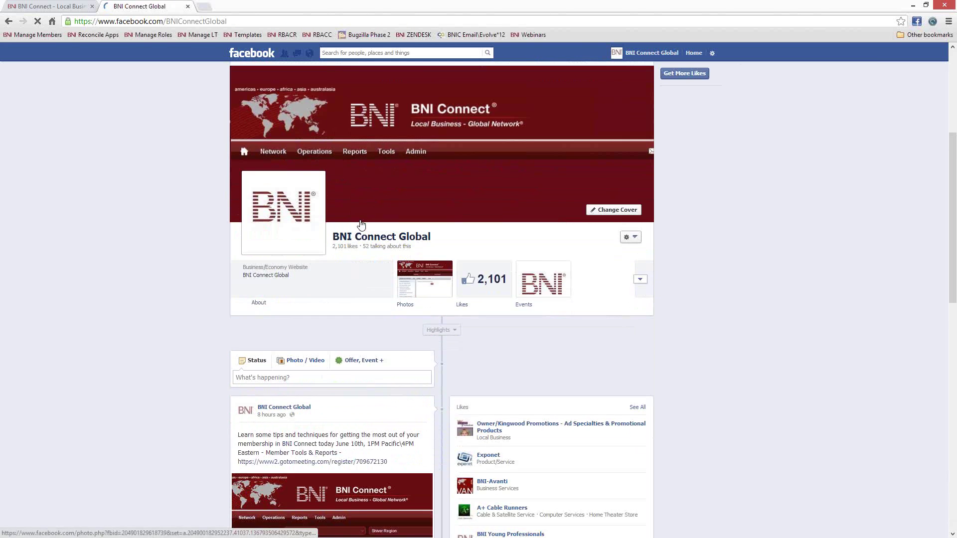
{"action": "scroll", "coordinate": [362, 226], "scroll_direction": "down", "scroll_amount": 3}
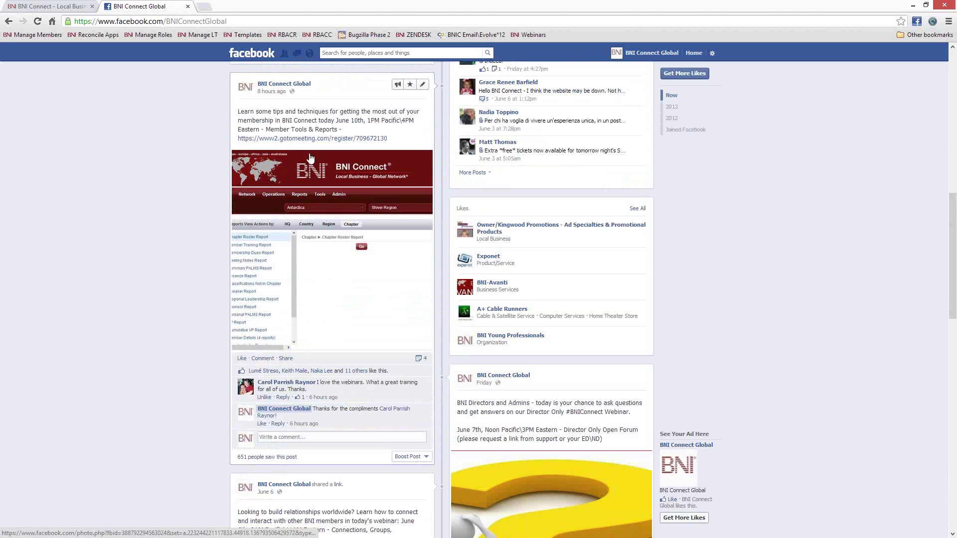
{"action": "scroll", "coordinate": [620, 312], "scroll_direction": "down", "scroll_amount": 6}
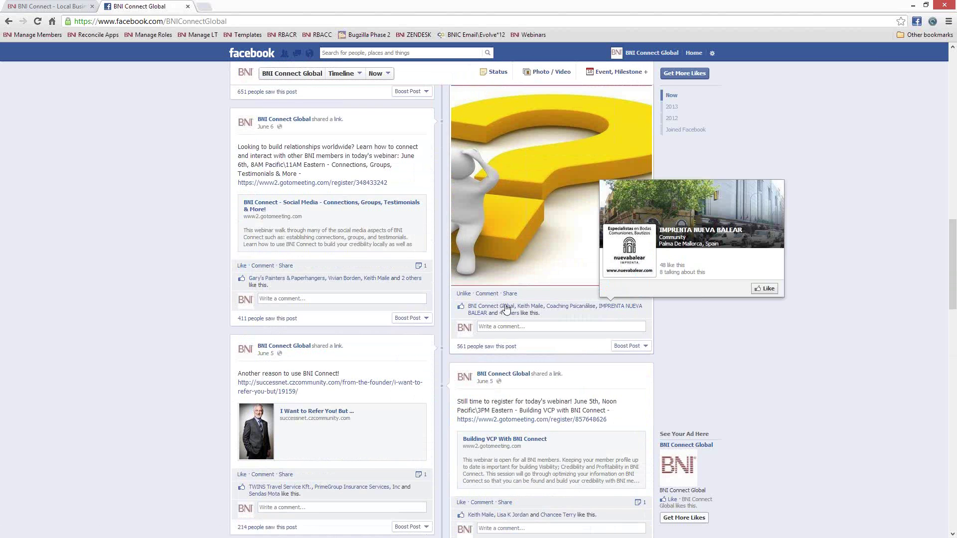
{"action": "scroll", "coordinate": [506, 309], "scroll_direction": "up", "scroll_amount": 10}
{"action": "scroll", "coordinate": [506, 309], "scroll_direction": "up", "scroll_amount": 8}
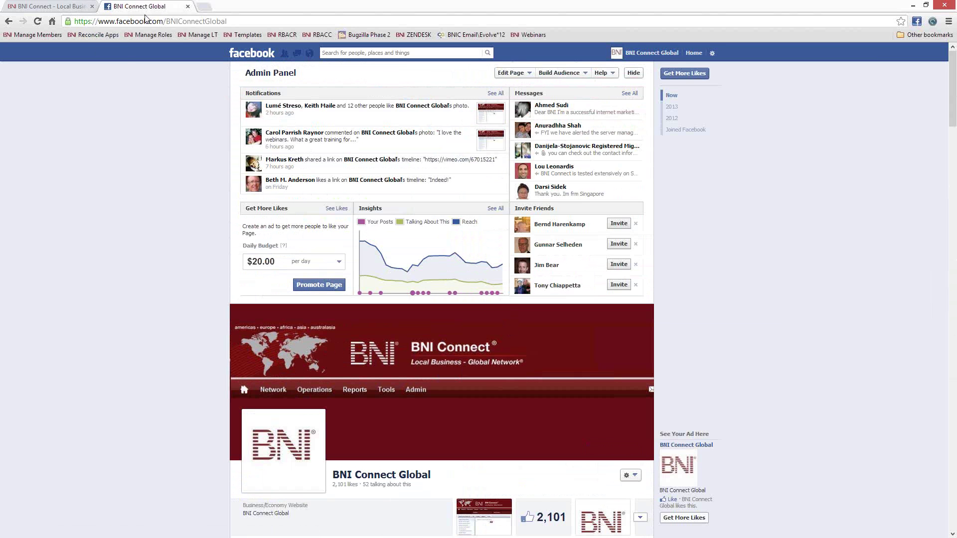
{"action": "left_click", "coordinate": [43, 8]}
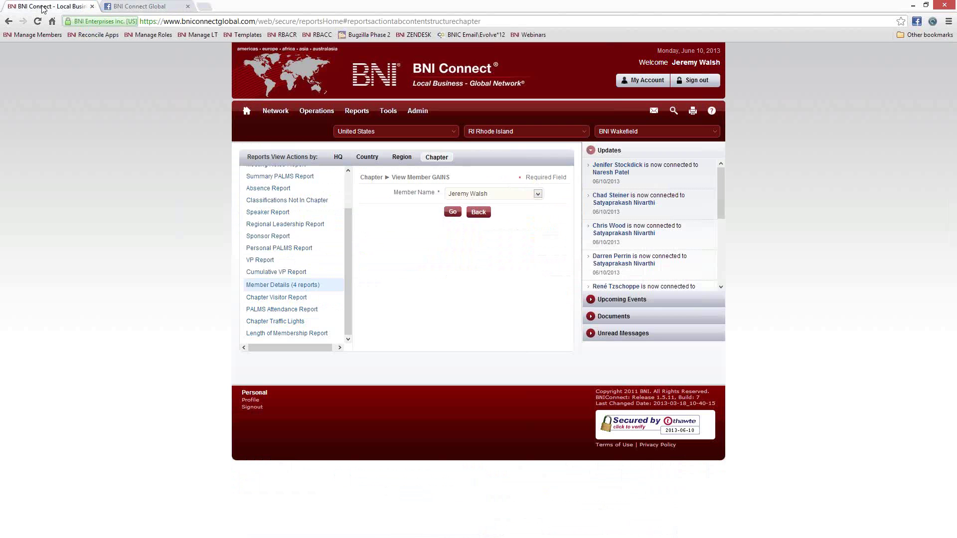
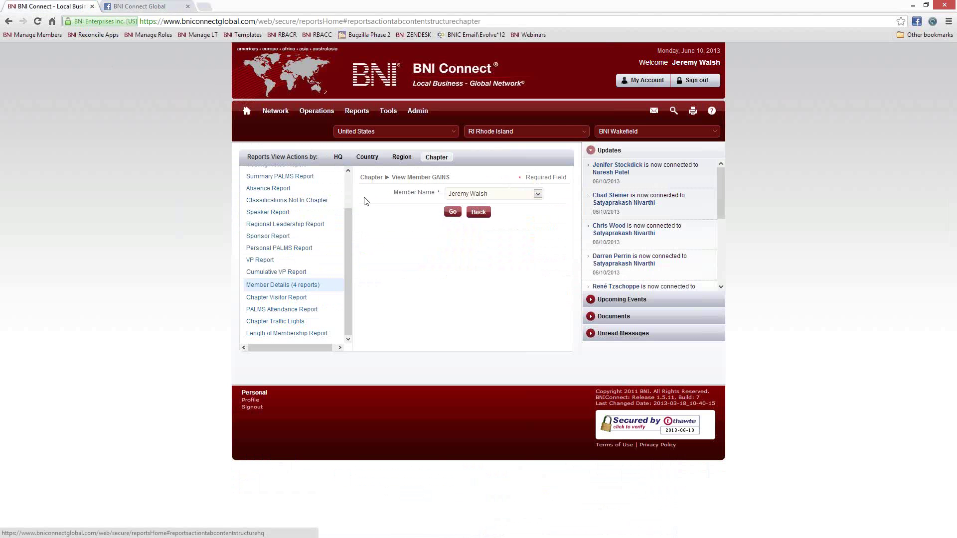
- Run the member GAINS report, export it as an .xls file, and open the downloaded file
{"action": "left_click", "coordinate": [452, 211]}
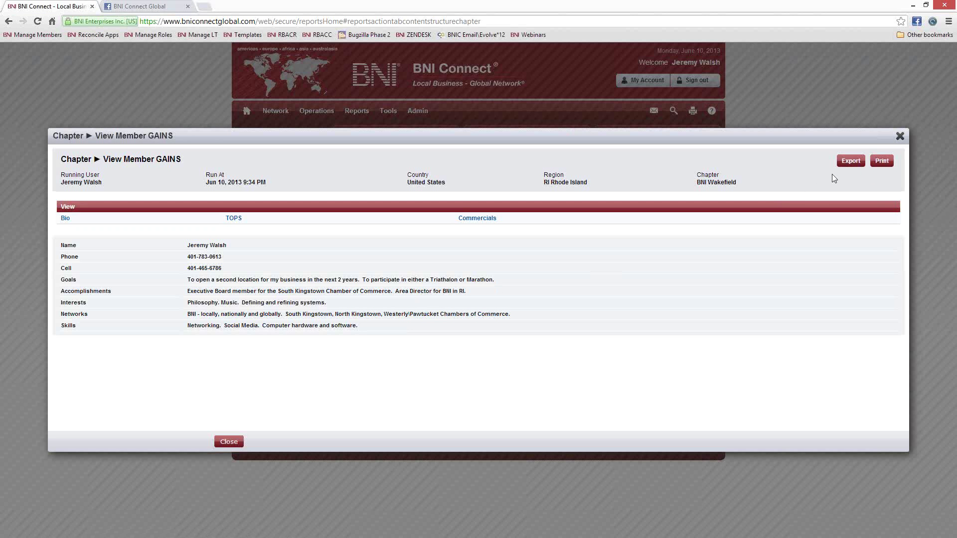
{"action": "left_click", "coordinate": [847, 163]}
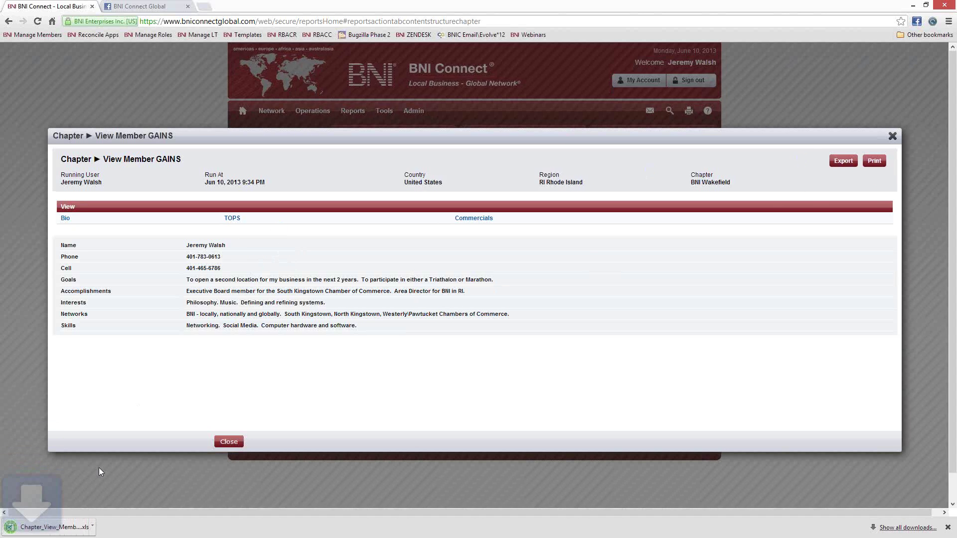
{"action": "left_click", "coordinate": [38, 527]}
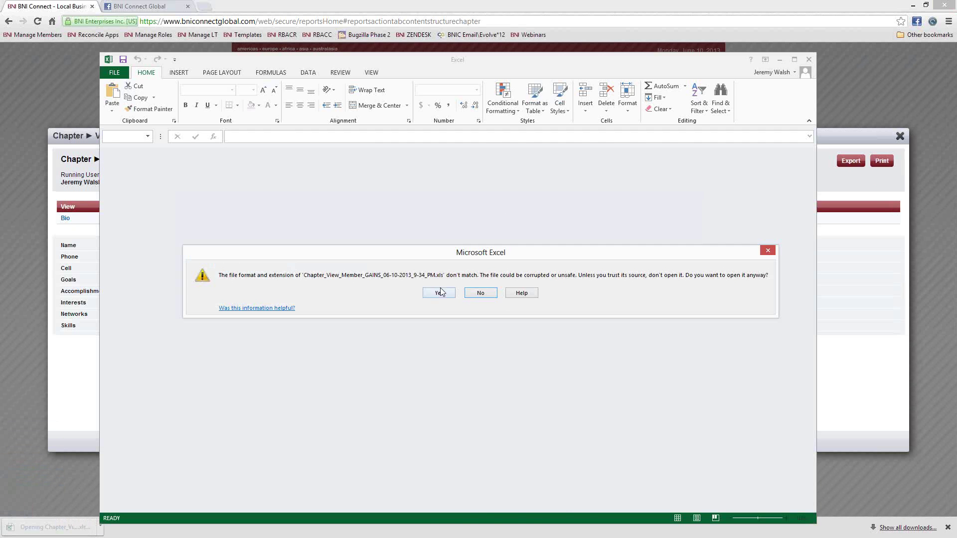
- Accept the format warning to view the GAINS workbook in Excel, then close Excel
{"action": "left_click", "coordinate": [438, 292]}
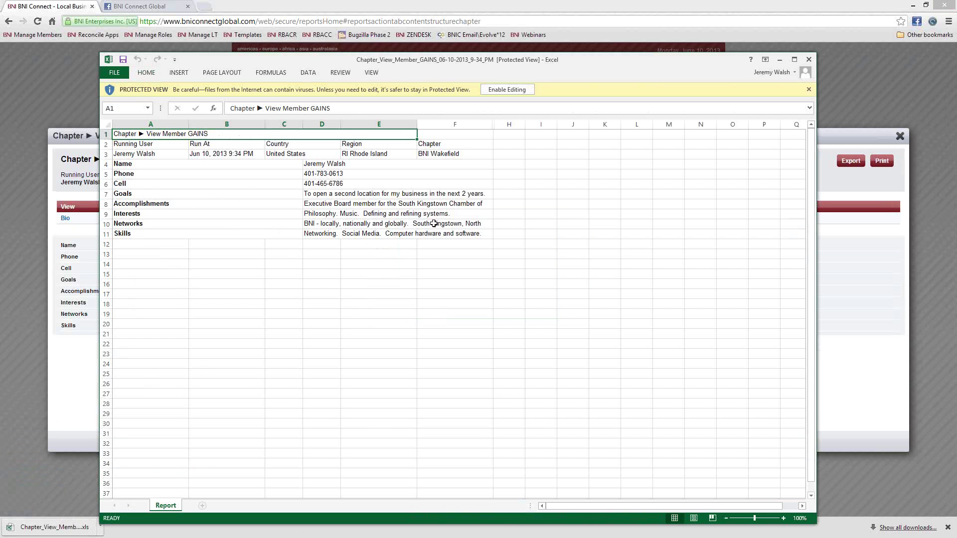
{"action": "left_click", "coordinate": [808, 59]}
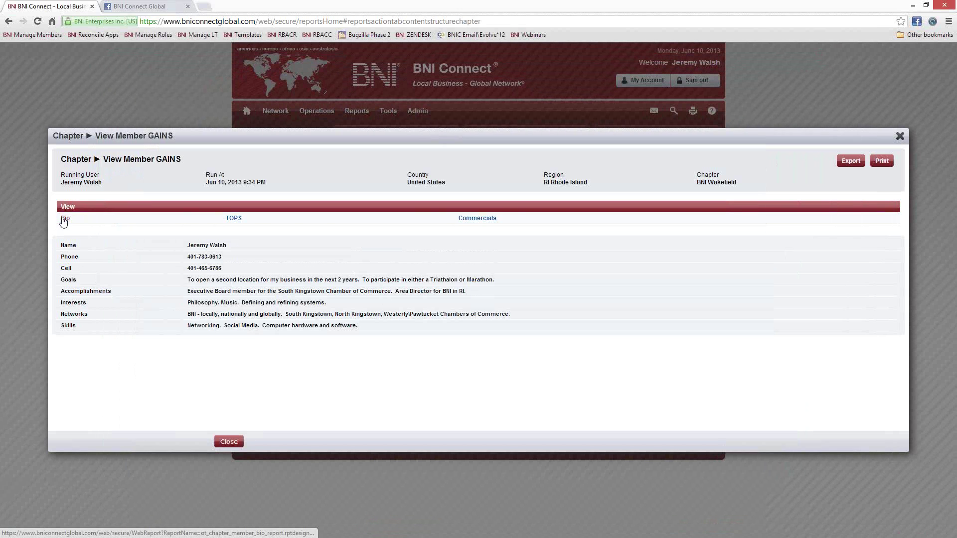
- View the member report's TOPS and Commercial views, then close the report
{"action": "left_click", "coordinate": [235, 219]}
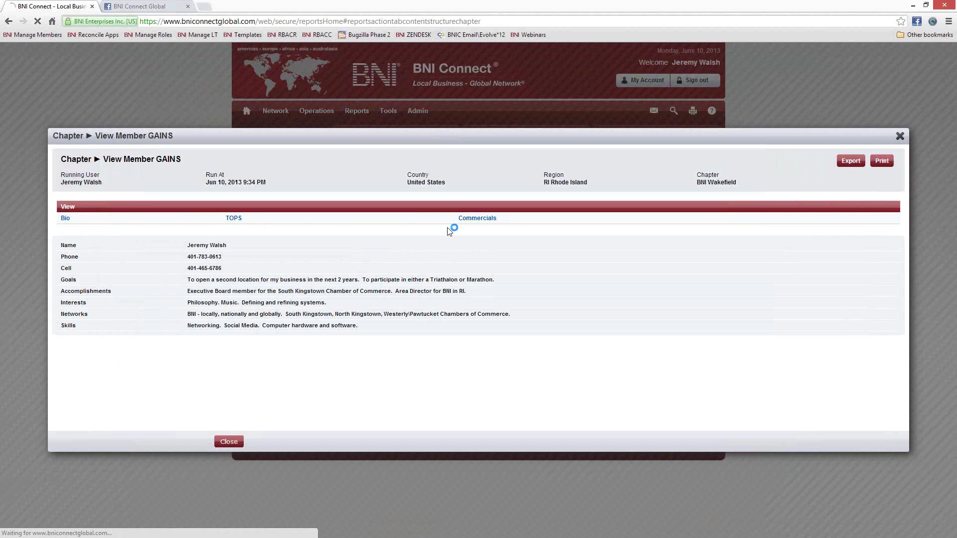
{"action": "left_click", "coordinate": [480, 219]}
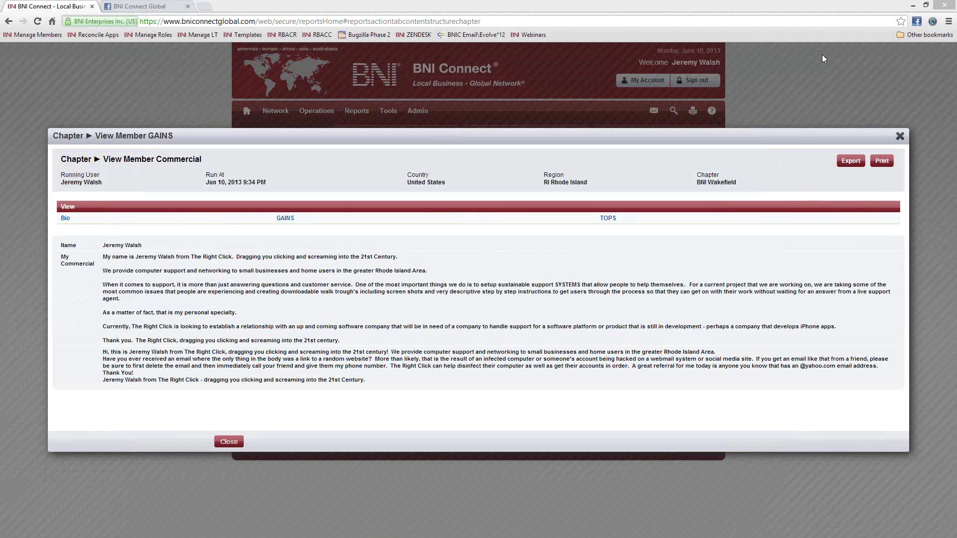
{"action": "left_click", "coordinate": [899, 136]}
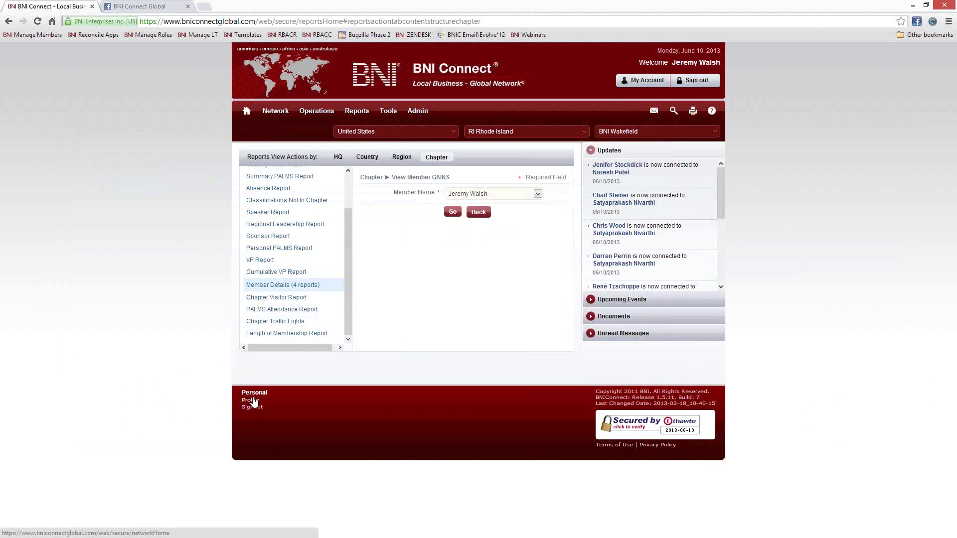
- Open your own profile page from the footer and scroll over it
{"action": "left_click", "coordinate": [252, 400]}
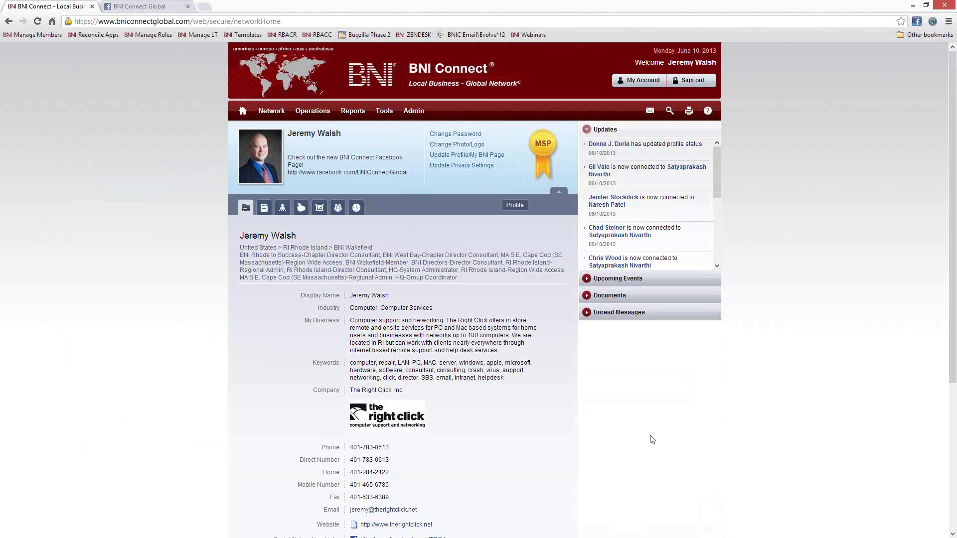
{"action": "scroll", "coordinate": [652, 440], "scroll_direction": "down", "scroll_amount": 5}
{"action": "scroll", "coordinate": [643, 441], "scroll_direction": "up", "scroll_amount": 5}
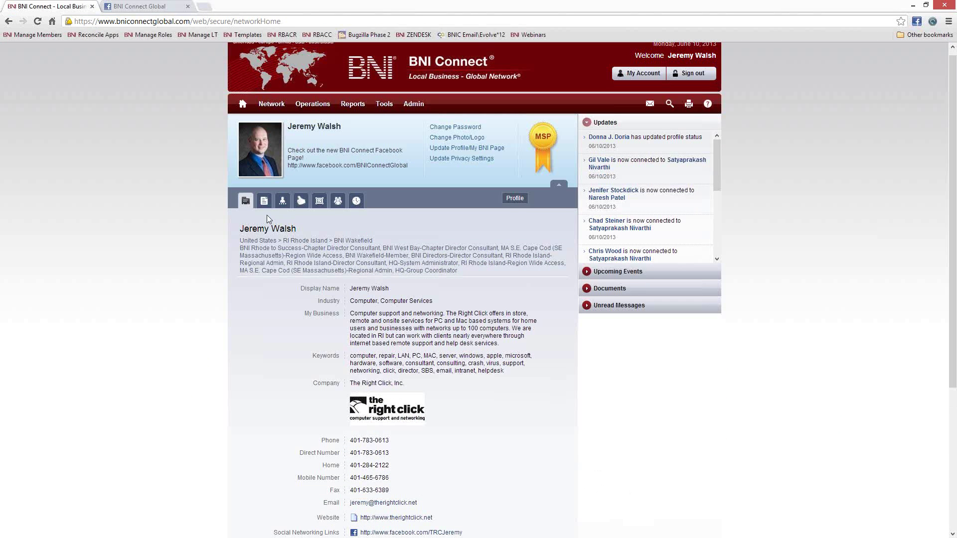
- Show the profile's Testimonials tab and scroll through the testimonials received
{"action": "left_click", "coordinate": [301, 202]}
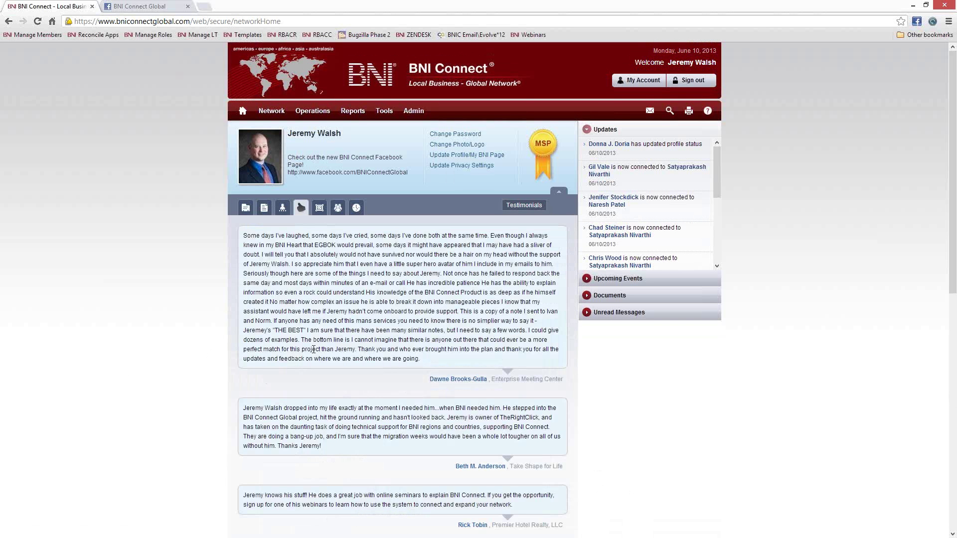
{"action": "scroll", "coordinate": [703, 424], "scroll_direction": "down", "scroll_amount": 7}
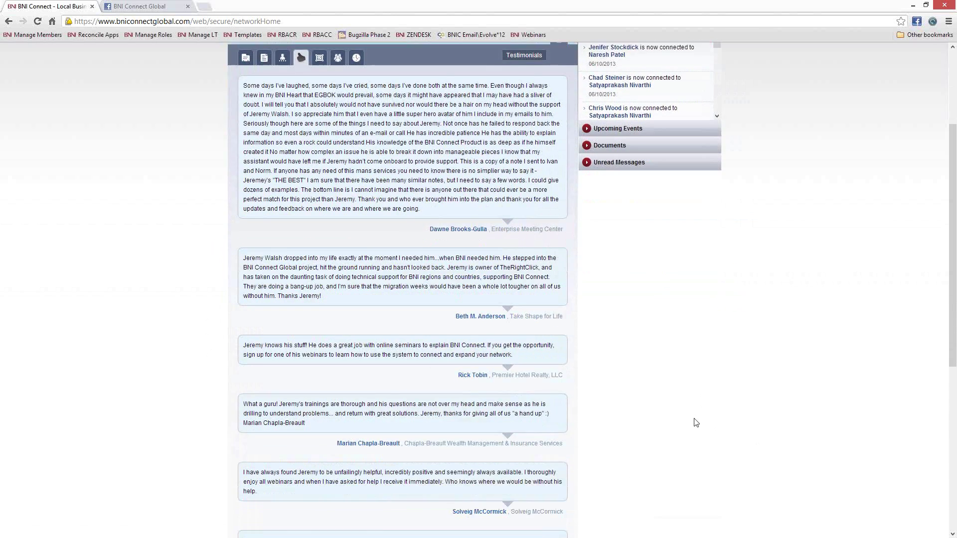
{"action": "scroll", "coordinate": [695, 423], "scroll_direction": "down", "scroll_amount": 2}
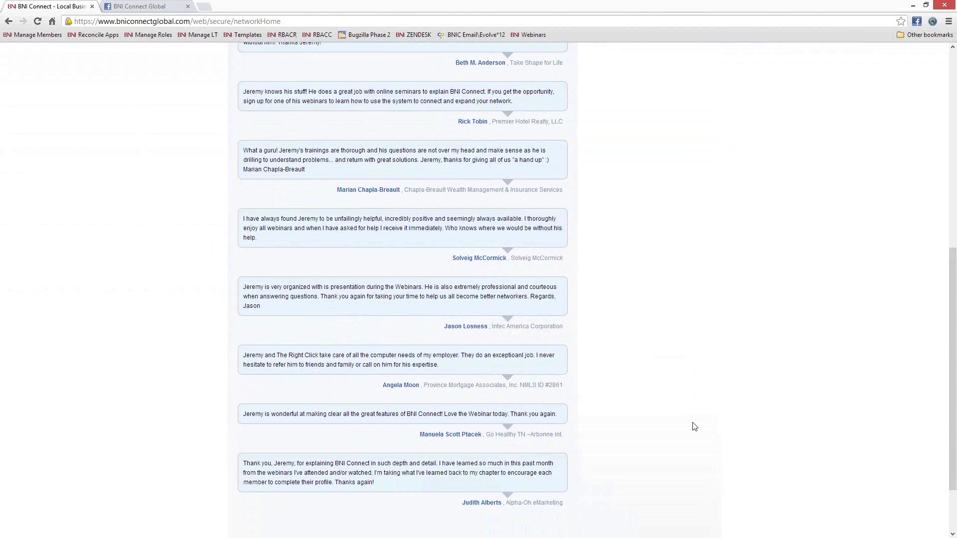
{"action": "scroll", "coordinate": [695, 427], "scroll_direction": "down", "scroll_amount": 2}
{"action": "scroll", "coordinate": [692, 426], "scroll_direction": "up", "scroll_amount": 10}
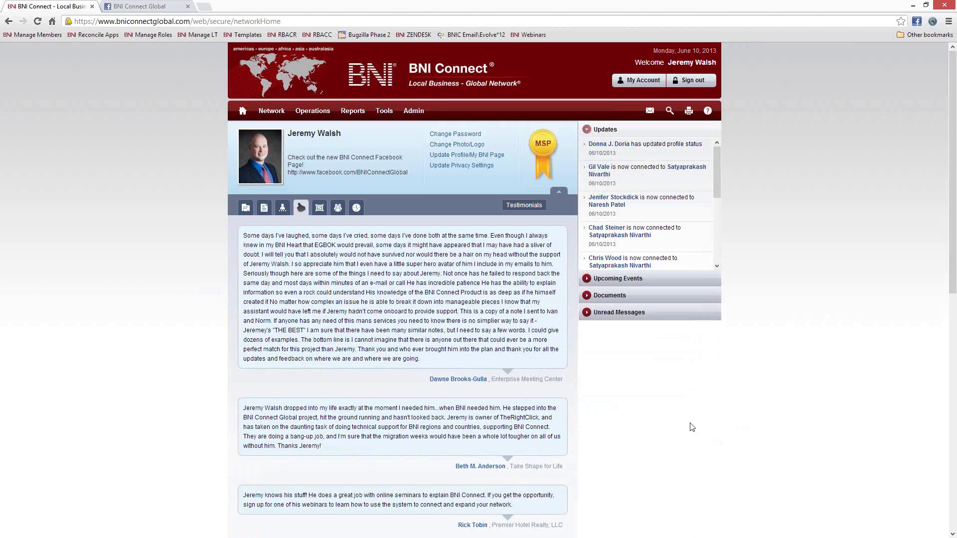
{"action": "scroll", "coordinate": [618, 378], "scroll_direction": "down", "scroll_amount": 10}
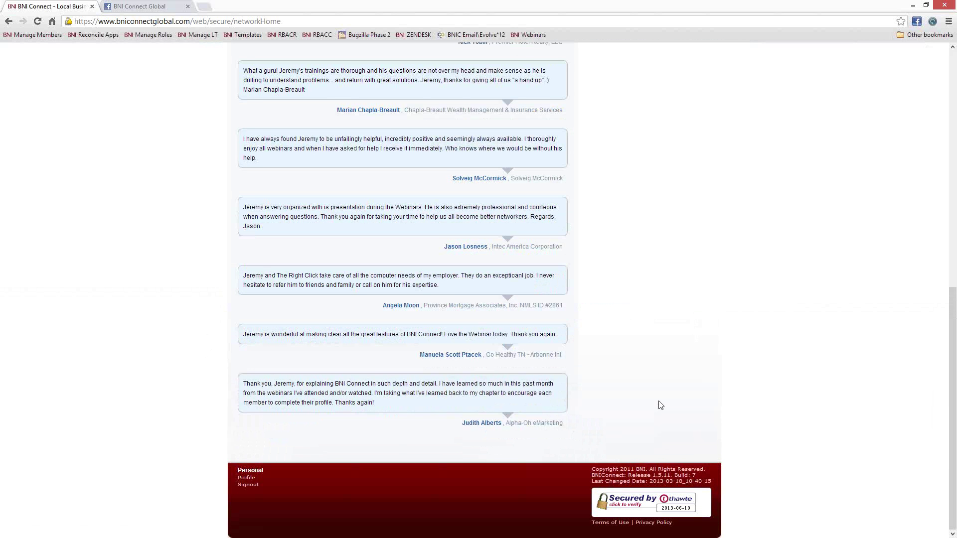
{"action": "scroll", "coordinate": [660, 405], "scroll_direction": "up", "scroll_amount": 10}
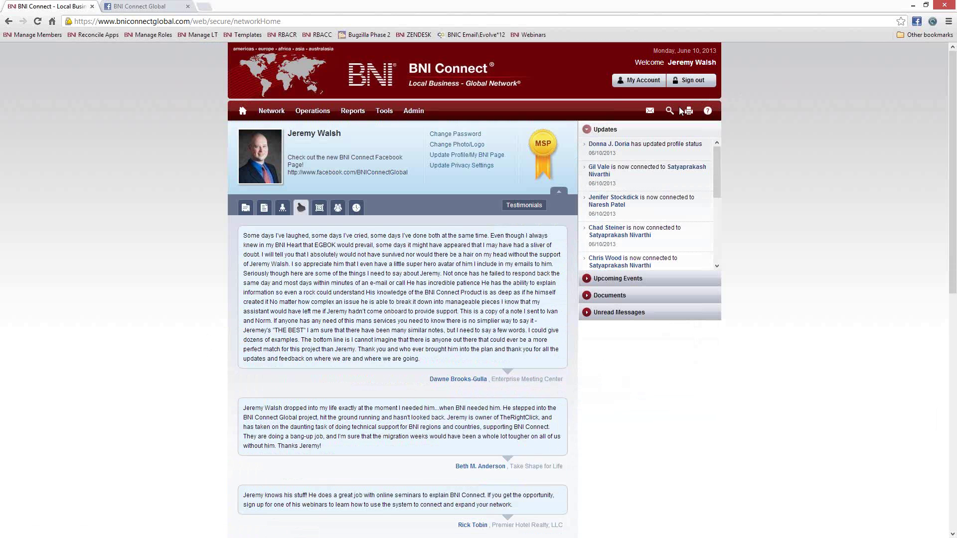
- Search for a member by full name, check their profile's empty Testimonials tab, then go back
{"action": "left_click", "coordinate": [683, 124]}
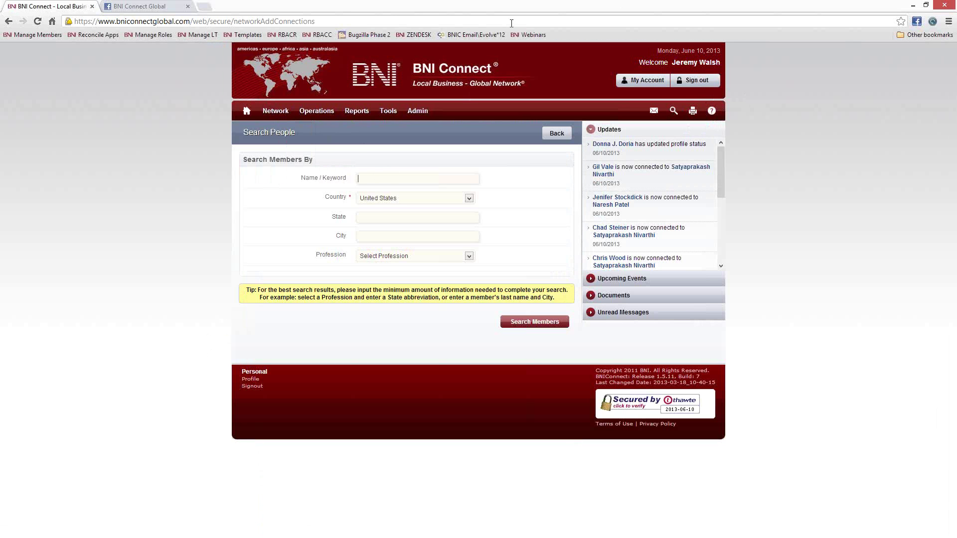
{"action": "key", "text": "Return"}
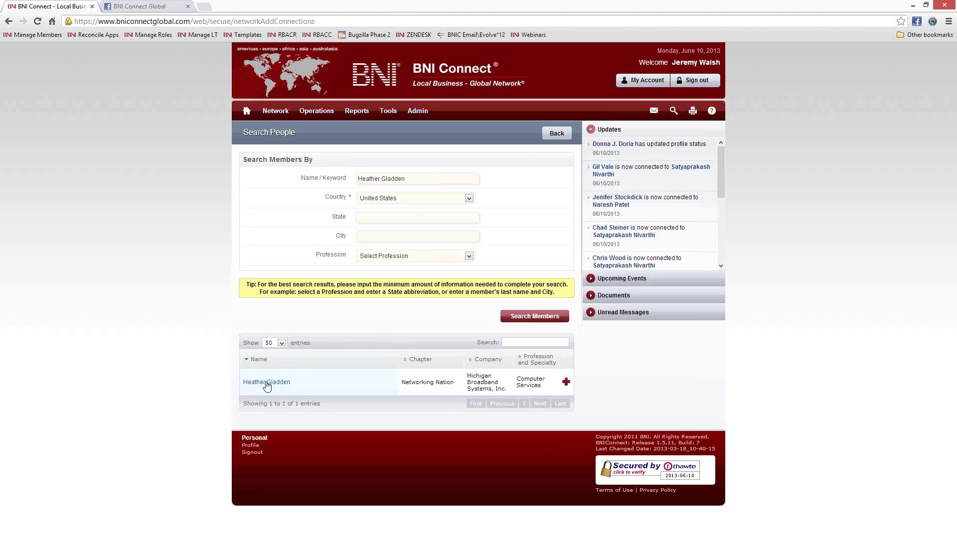
{"action": "left_click", "coordinate": [265, 382]}
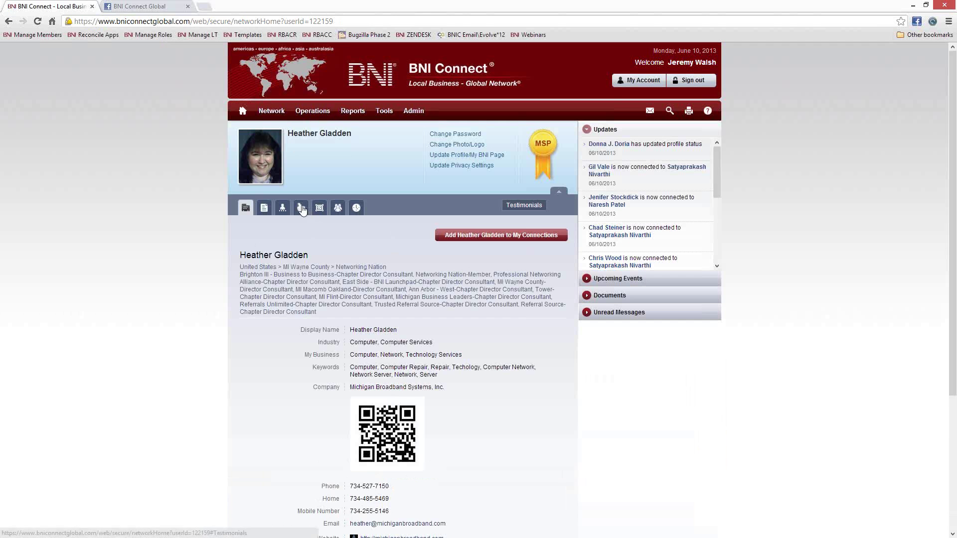
{"action": "left_click", "coordinate": [302, 209]}
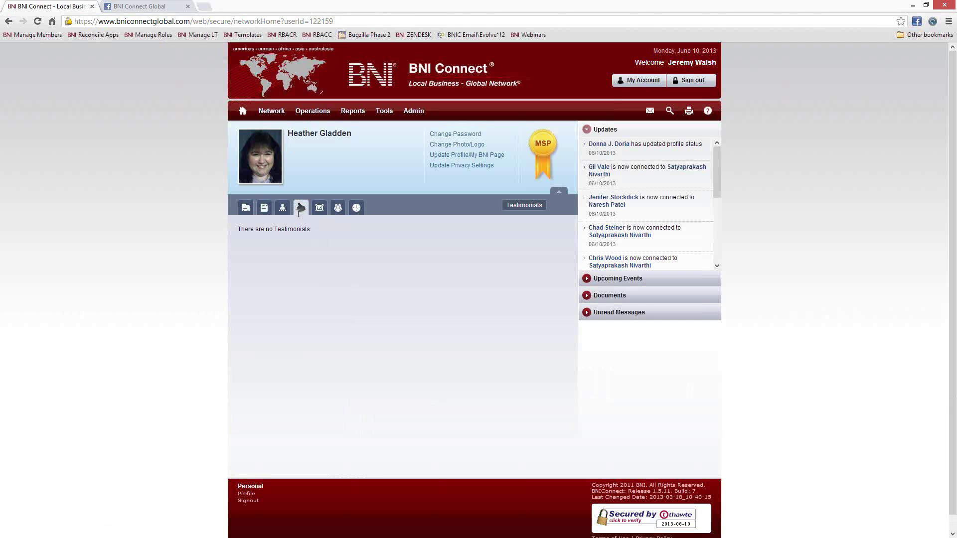
{"action": "left_click", "coordinate": [8, 21]}
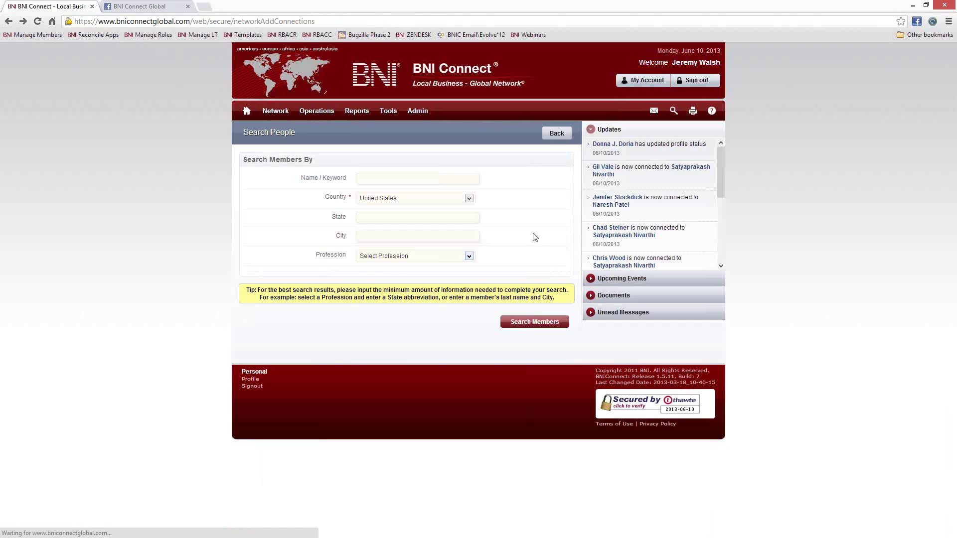
- Search another member by name, read his genealogy-research testimonial, then return to member search
{"action": "left_click", "coordinate": [356, 179]}
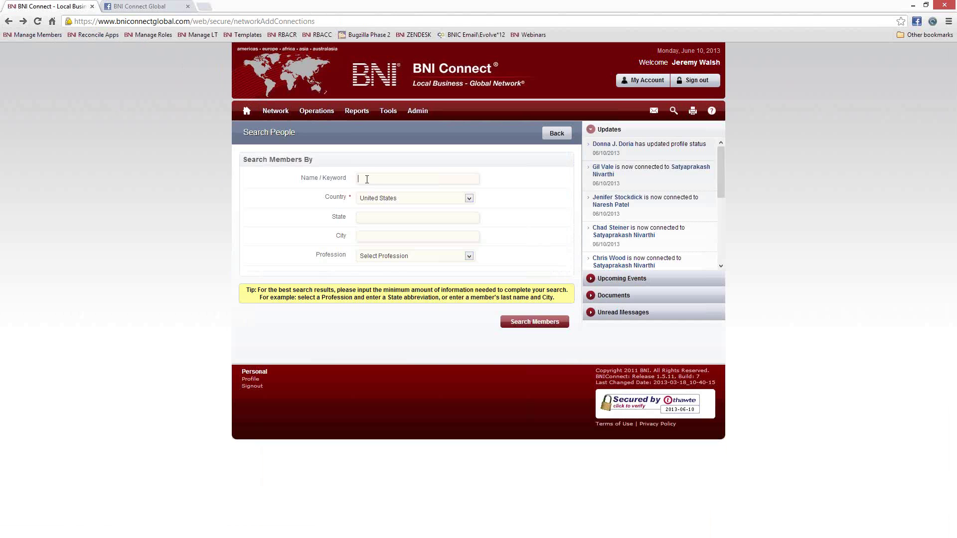
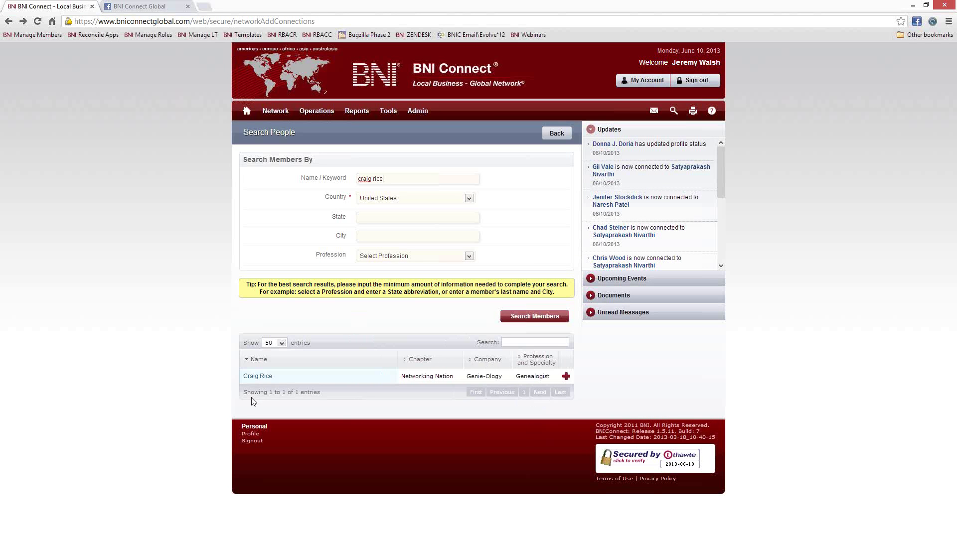
{"action": "left_click", "coordinate": [247, 377]}
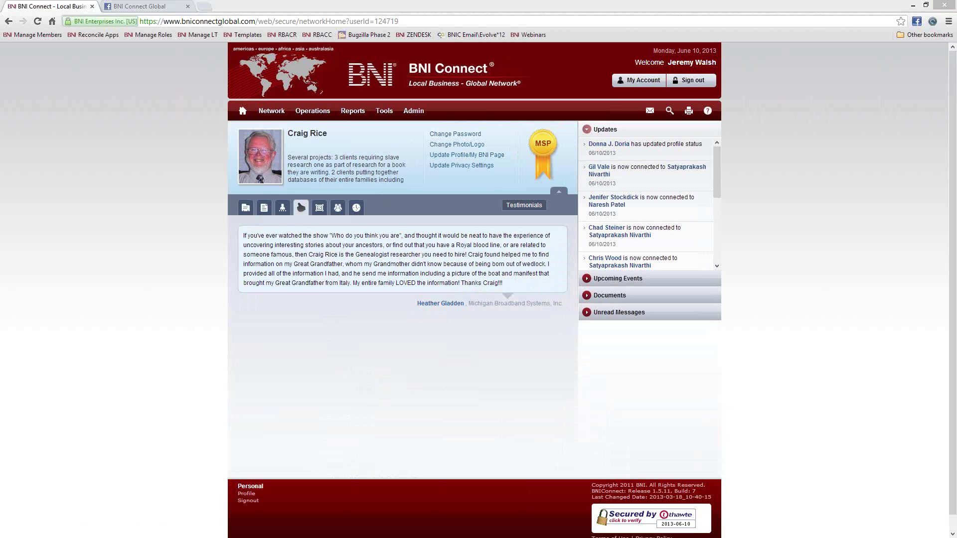
{"action": "left_click", "coordinate": [669, 110]}
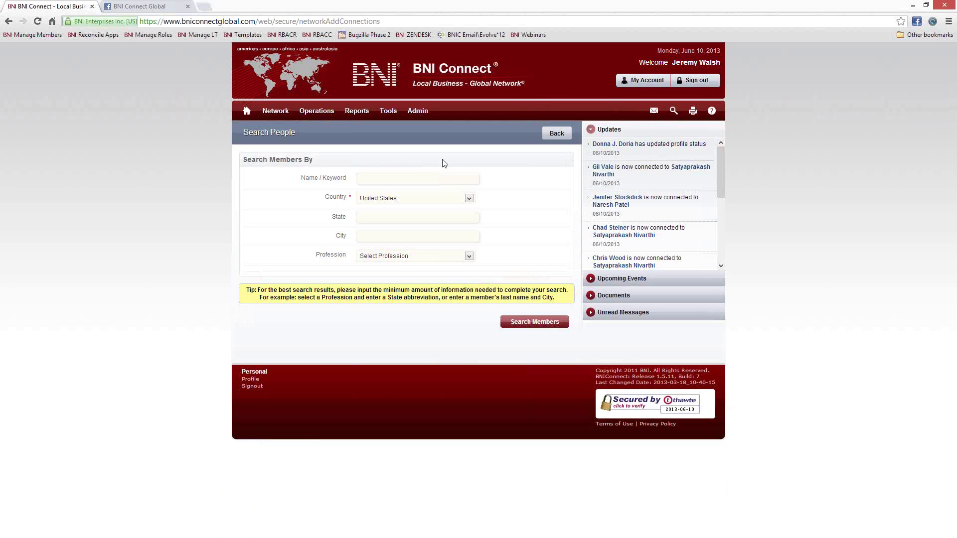
- Search members by surname, fix the typo, and open the matching accountant's profile
{"action": "left_click", "coordinate": [409, 178]}
{"action": "type", "text": "joanosko"}
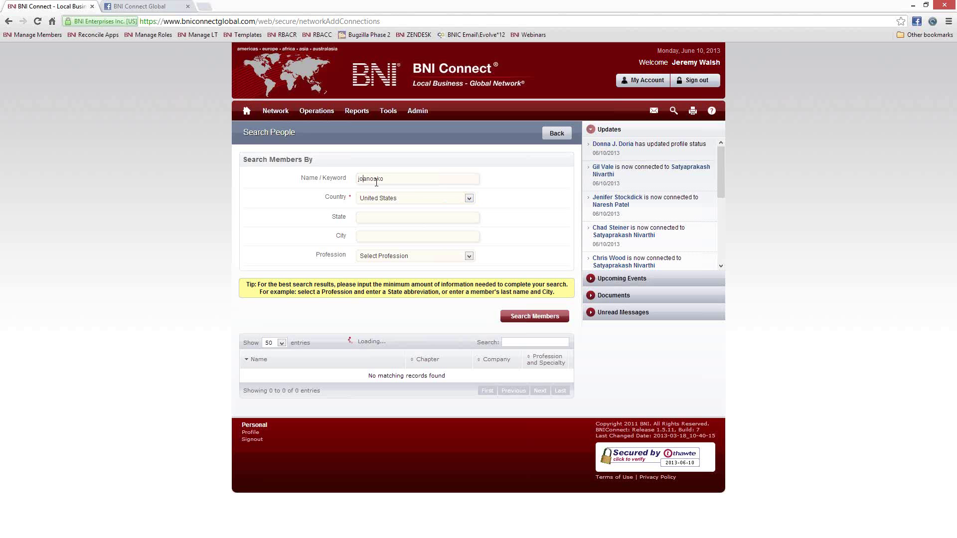
{"action": "key", "text": "Home"}
{"action": "key", "text": "Right"}
{"action": "key", "text": "Delete"}
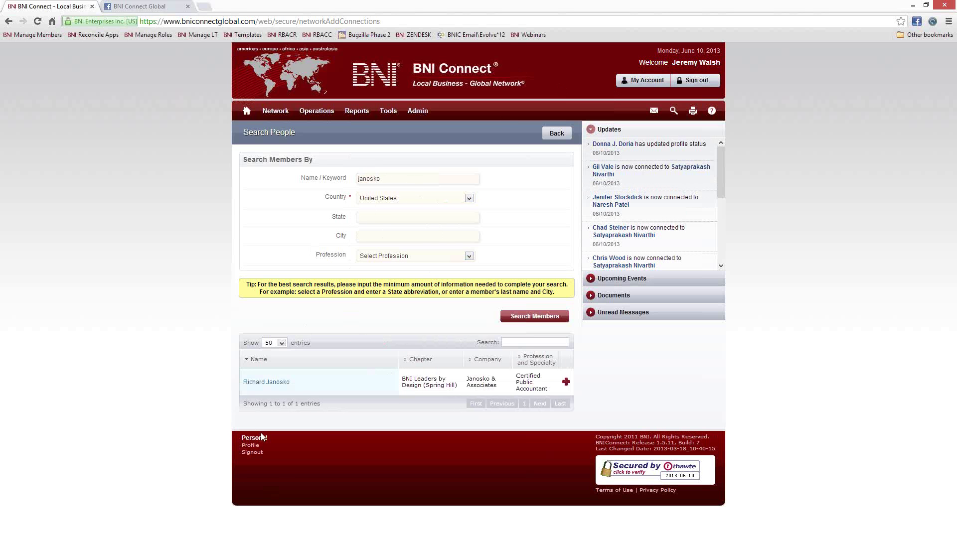
{"action": "left_click", "coordinate": [275, 388]}
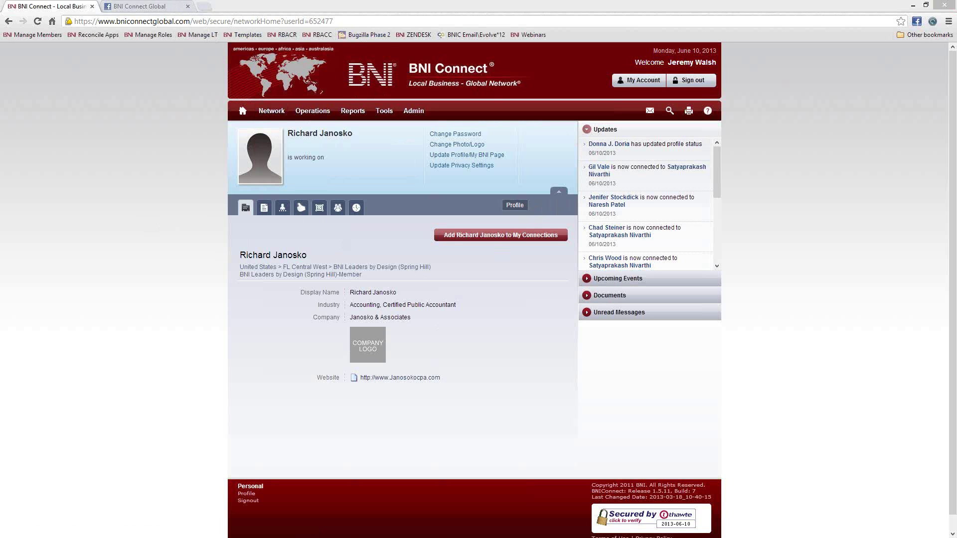
- Switch to the second browser tab showing the BNI Connect Global Facebook page
{"action": "left_click", "coordinate": [181, 7]}
- Load the bnidvr Delaware Valley regional BNI site and open its Contact Us page
{"action": "left_click", "coordinate": [151, 20]}
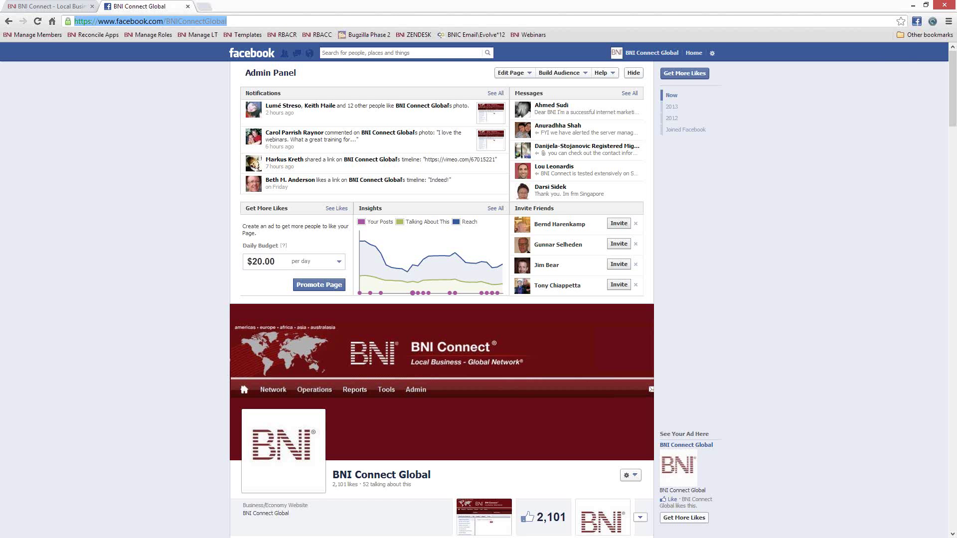
{"action": "type", "text": "bnidvr"}
{"action": "key", "text": "Return"}
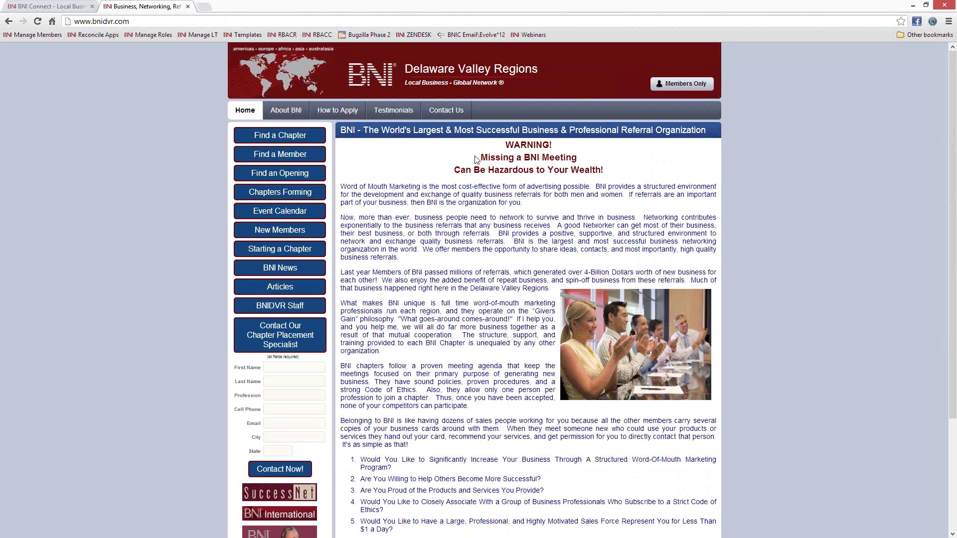
{"action": "left_click", "coordinate": [447, 113]}
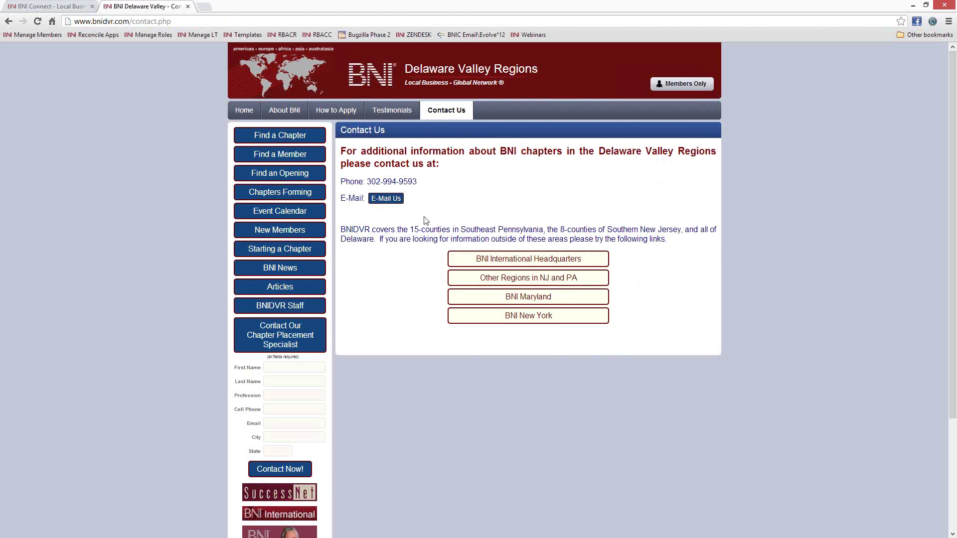
{"action": "scroll", "coordinate": [420, 230], "scroll_direction": "down", "scroll_amount": 4}
{"action": "scroll", "coordinate": [420, 229], "scroll_direction": "up", "scroll_amount": 4}
{"action": "left_click_drag", "start_coordinate": [371, 181], "coordinate": [417, 181]}
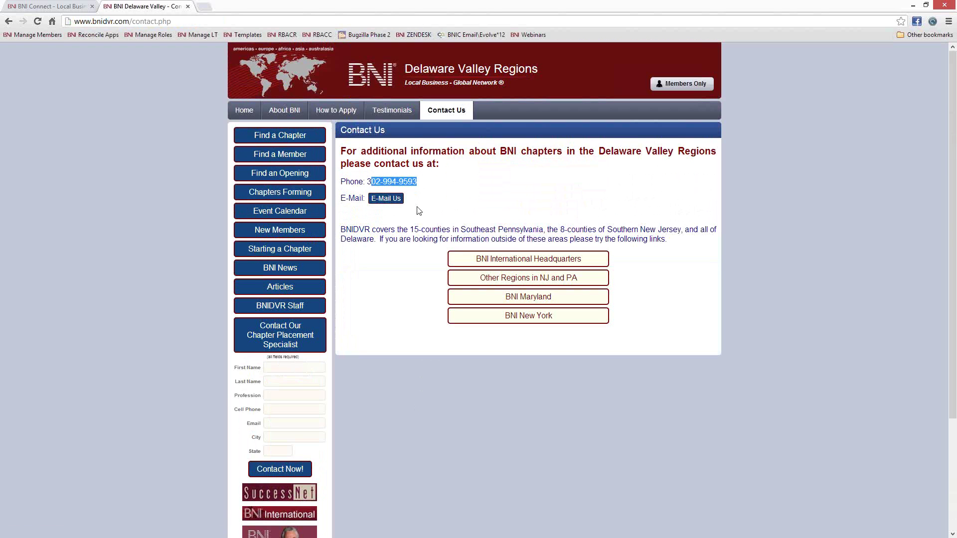
{"action": "left_click", "coordinate": [382, 217]}
{"action": "left_click", "coordinate": [486, 277]}
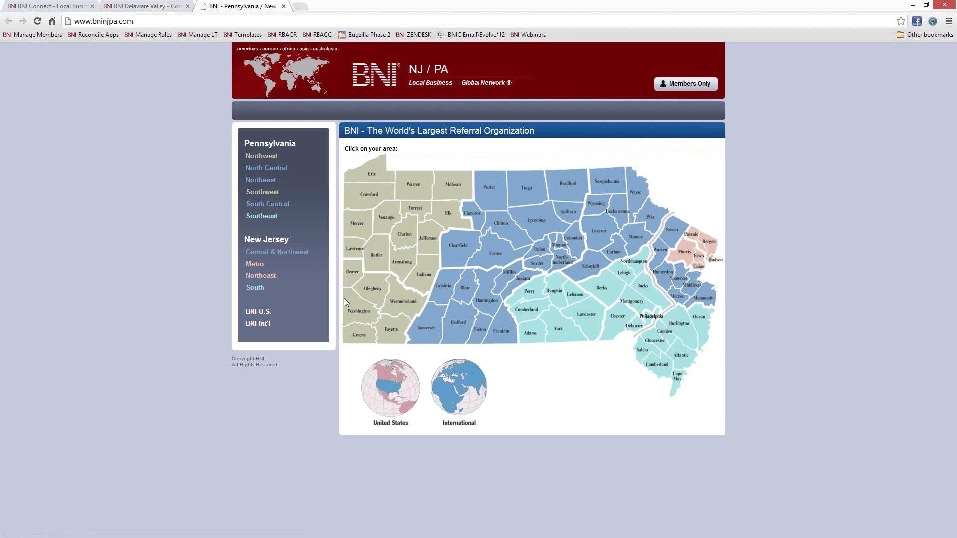
{"action": "left_click", "coordinate": [283, 6]}
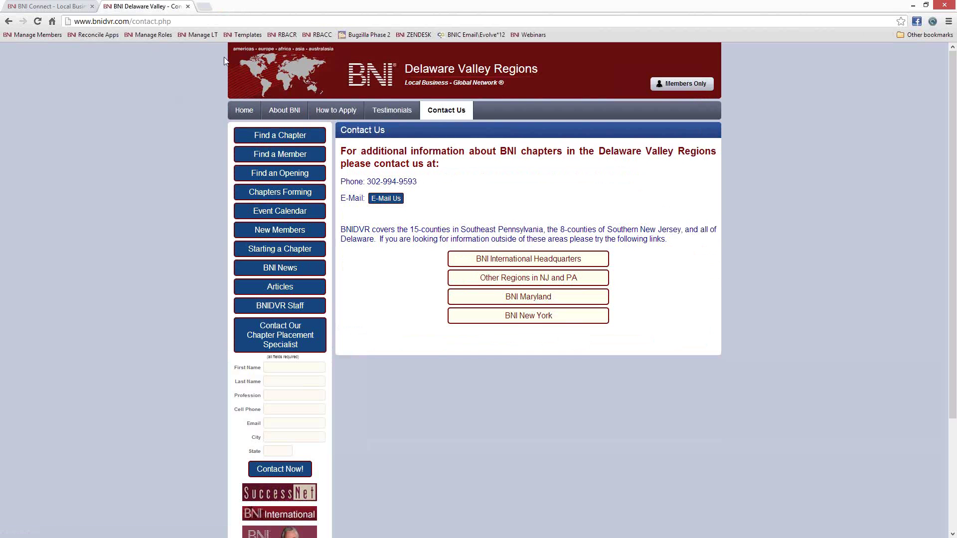
{"action": "left_click", "coordinate": [143, 25]}
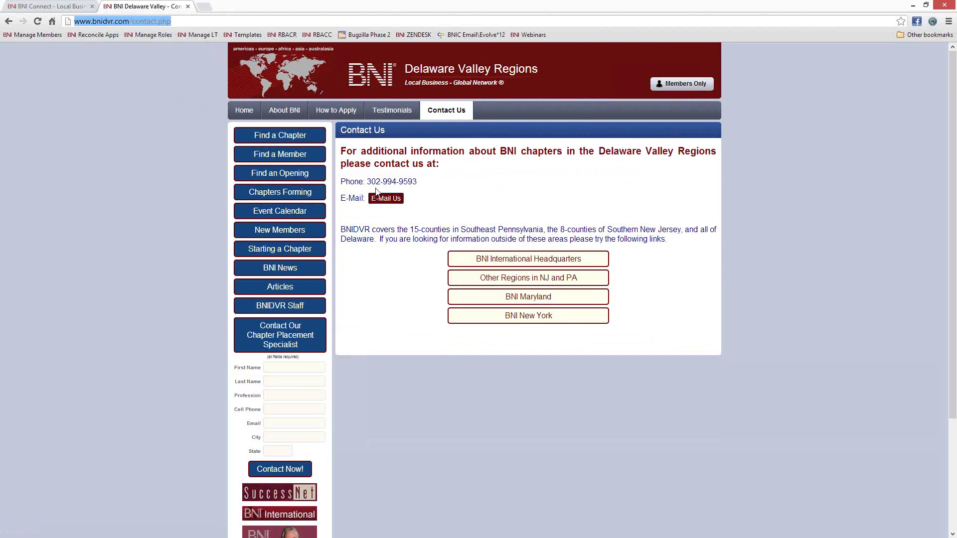
{"action": "left_click_drag", "start_coordinate": [367, 181], "coordinate": [421, 183]}
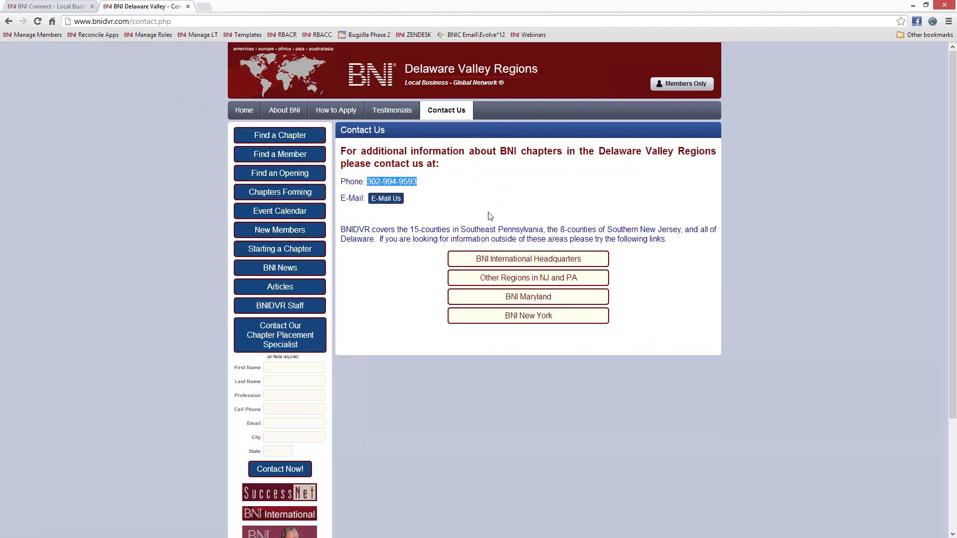
{"action": "left_click", "coordinate": [440, 107]}
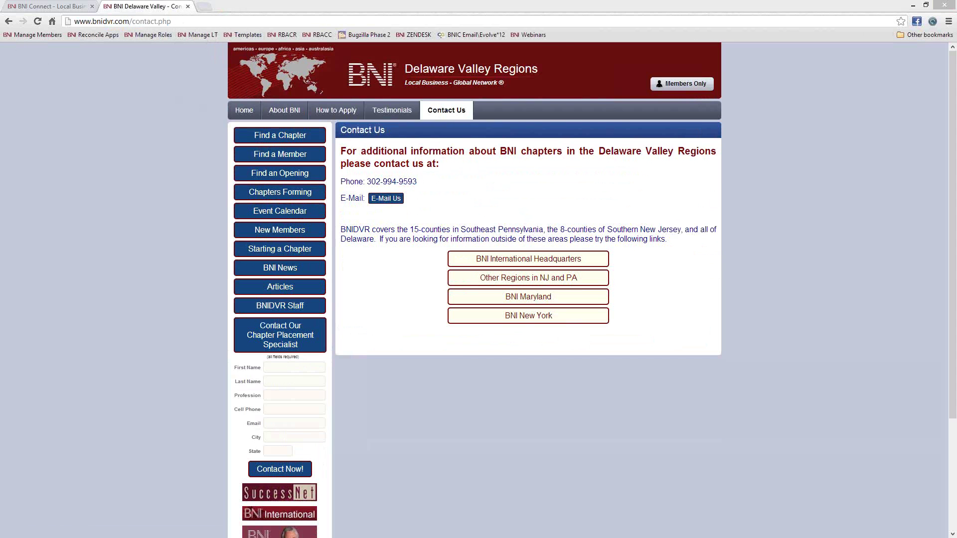
- Close the Delaware Valley tab and open the bniconnect.zendesk.com support site from BNI Connect
{"action": "left_click", "coordinate": [187, 6]}
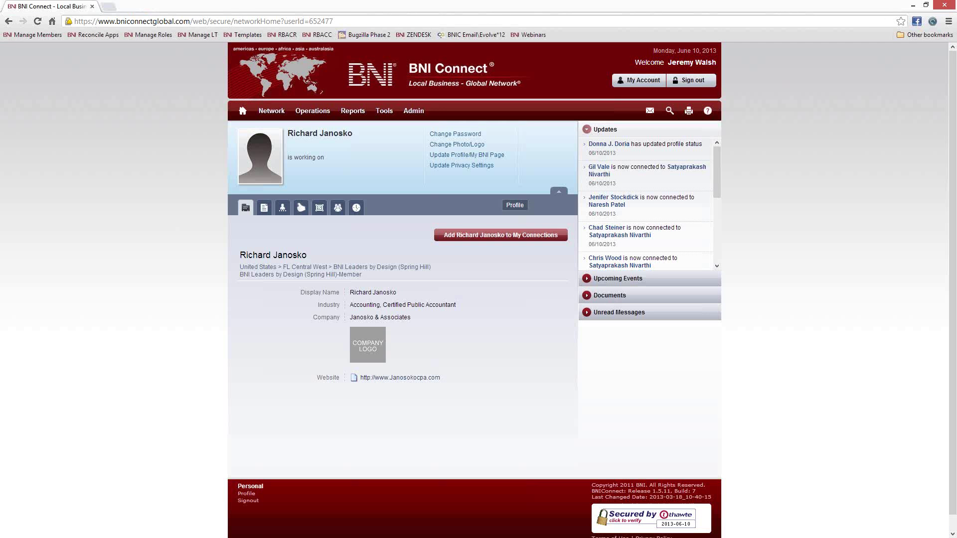
{"action": "left_click", "coordinate": [416, 163]}
{"action": "left_click", "coordinate": [708, 113]}
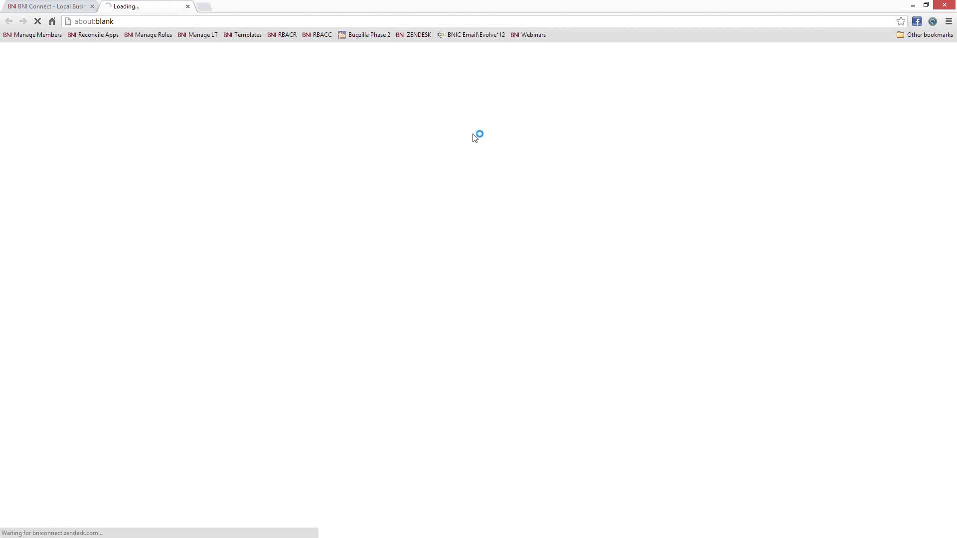
- Scroll to the Upcoming Webinars post and highlight the June 11th and June 12th session lines
{"action": "scroll", "coordinate": [565, 274], "scroll_direction": "down", "scroll_amount": 4}
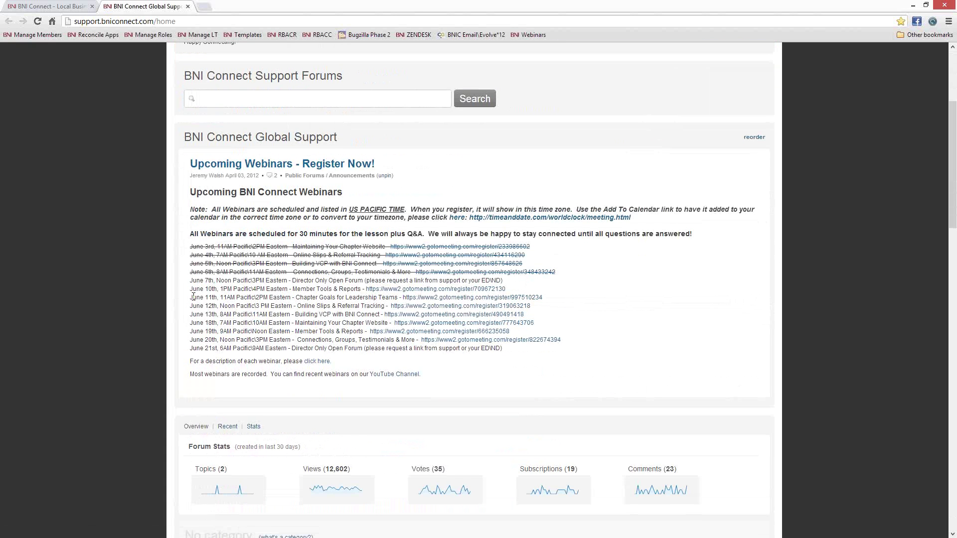
{"action": "left_click_drag", "start_coordinate": [194, 296], "coordinate": [406, 297]}
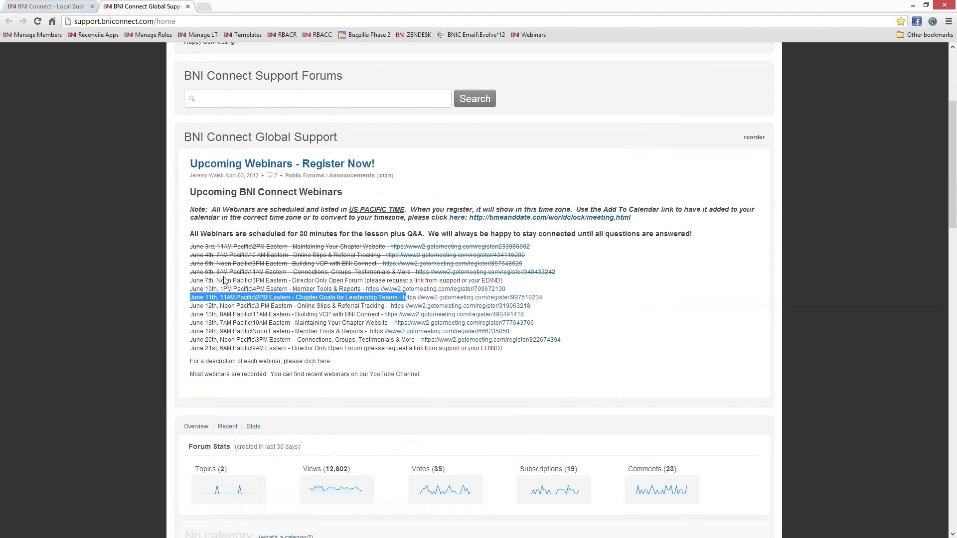
{"action": "left_click", "coordinate": [304, 314]}
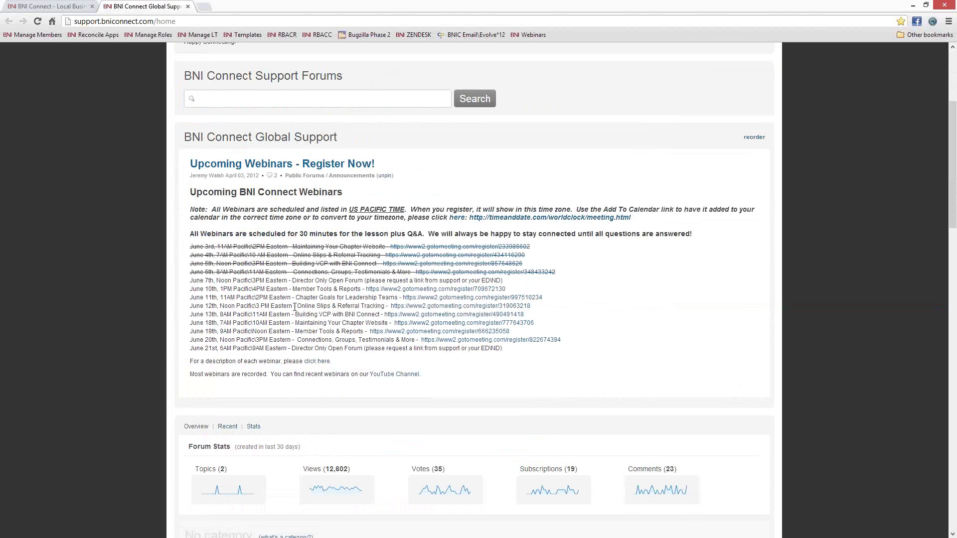
{"action": "left_click_drag", "start_coordinate": [294, 306], "coordinate": [388, 306]}
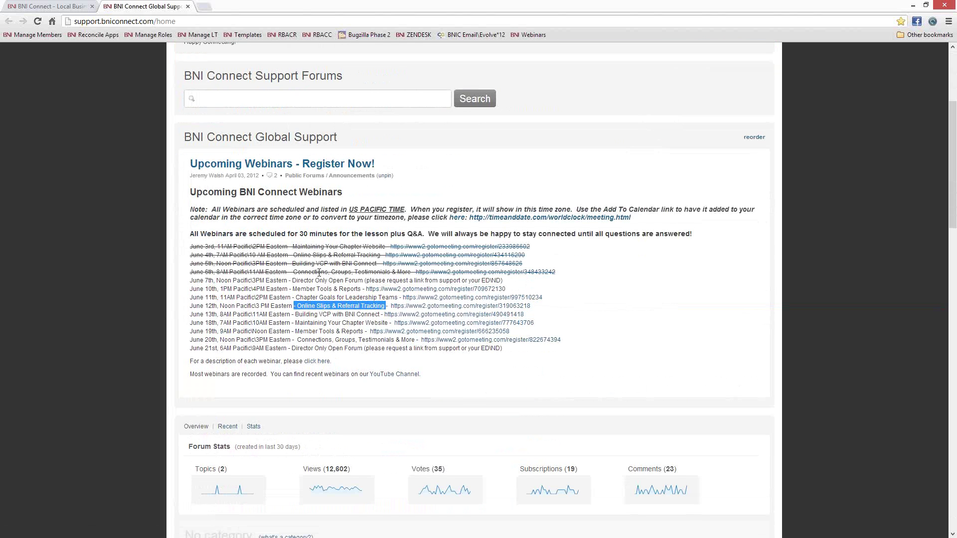
{"action": "left_click", "coordinate": [595, 307]}
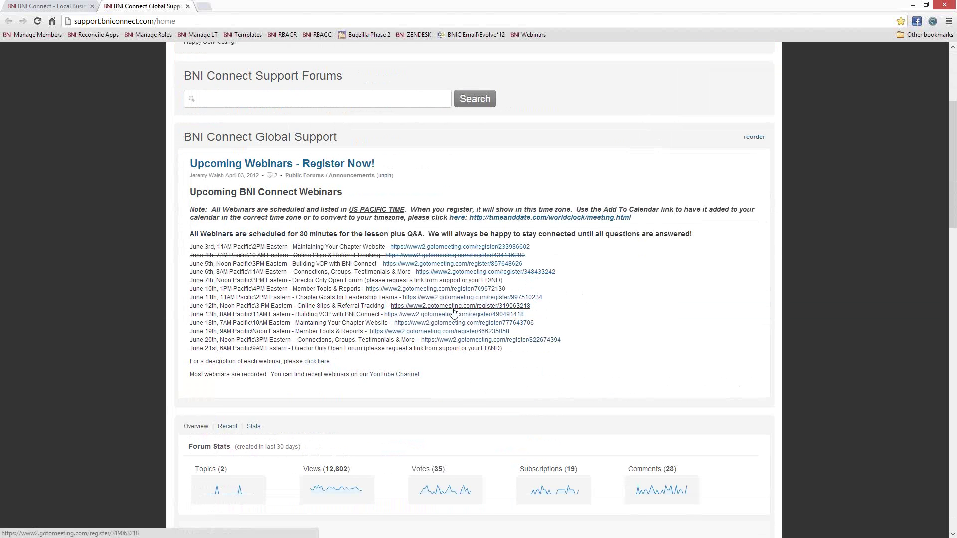